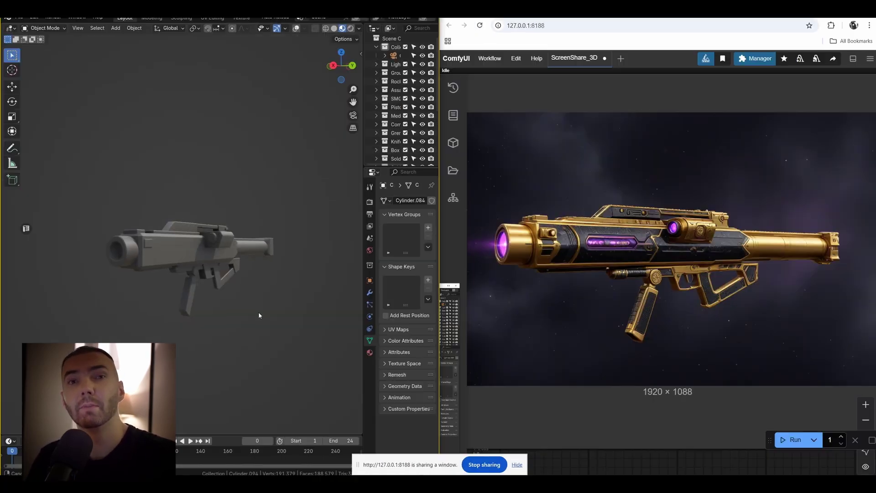
pyautogui.moveTo(258, 311); pyautogui.dragTo(256, 312, button='middle')
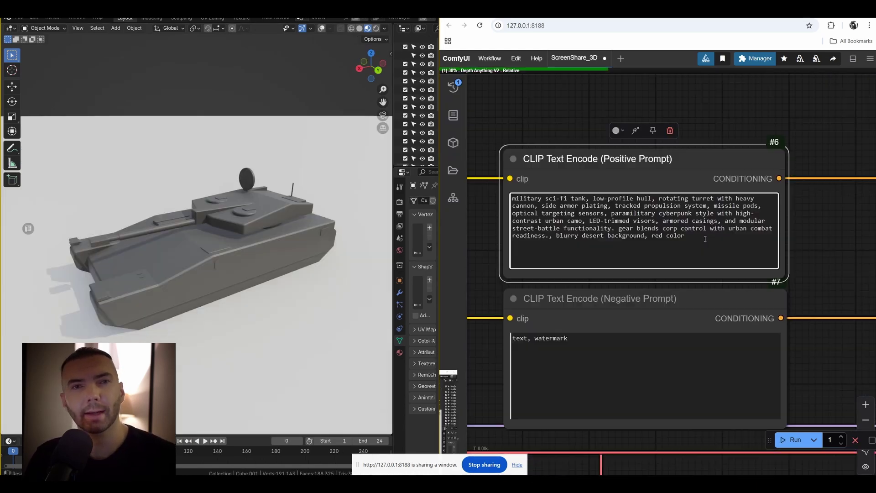
pyautogui.hotkey('ctrl', 'a')
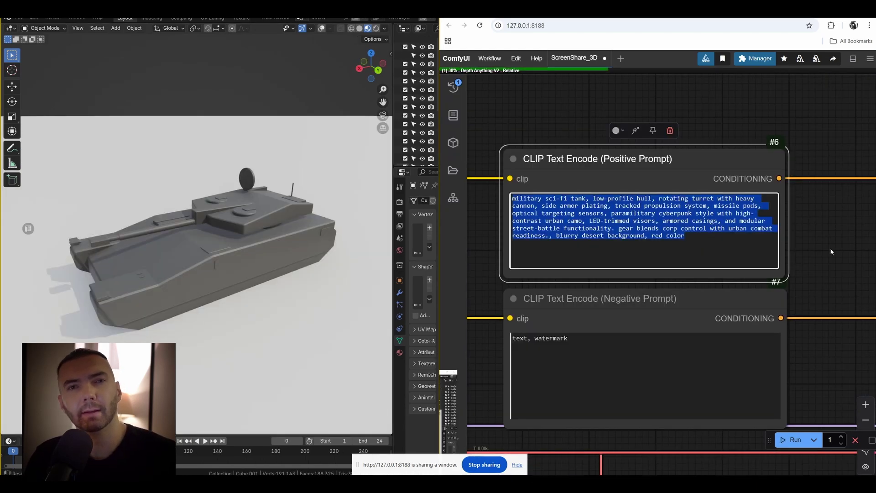
pyautogui.click(850, 214)
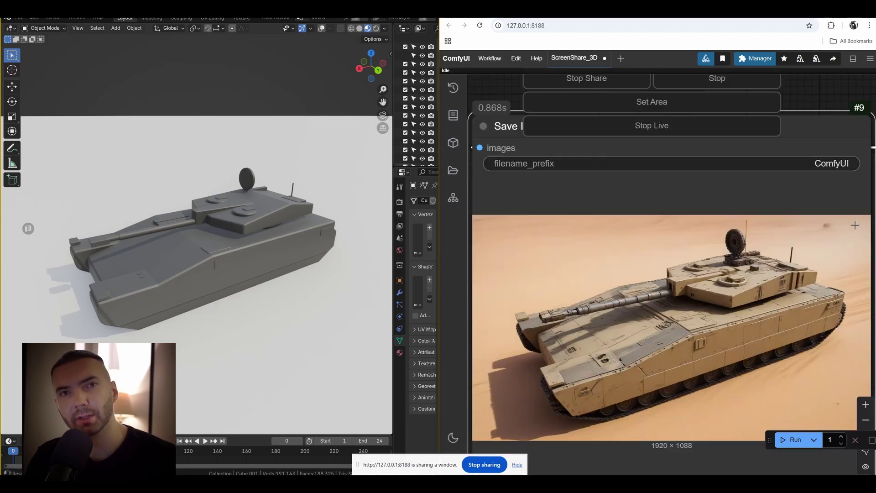
pyautogui.scroll(5, 830, 269)
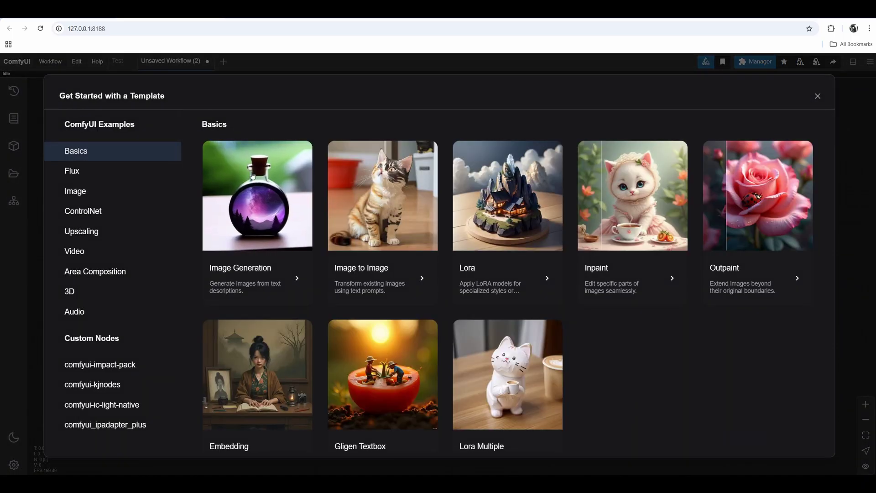
# Load the basic Image Generation template and dismiss the missing models notice
pyautogui.click(269, 227)
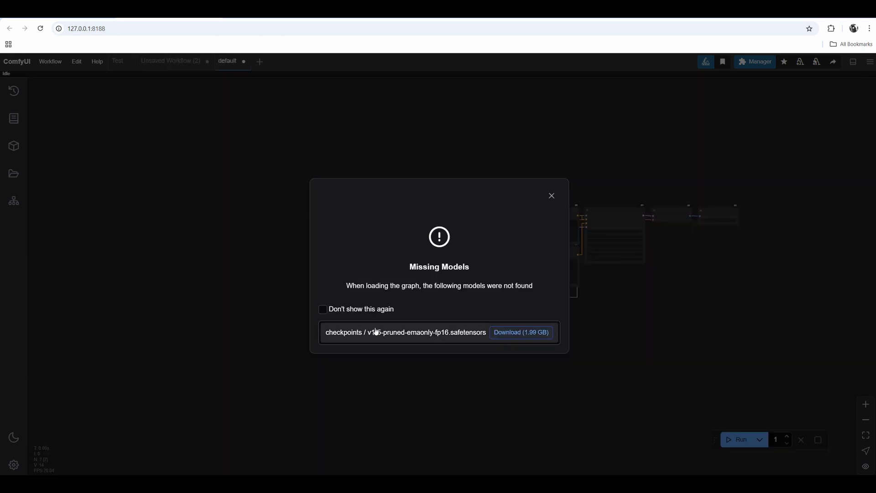
pyautogui.click(552, 196)
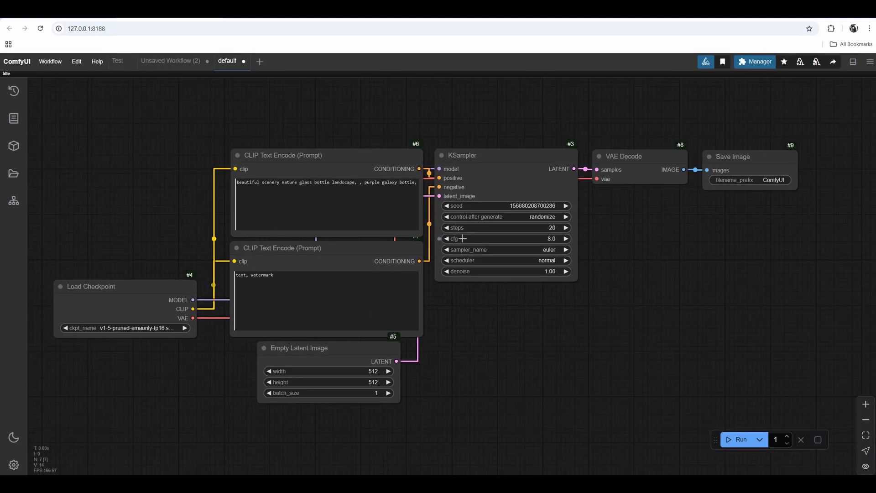
# Set the Load Checkpoint node to the juggernautXL juggXILightning checkpoint
pyautogui.moveTo(421, 262); pyautogui.dragTo(437, 258, button='middle')
pyautogui.scroll(1, 429, 261)
pyautogui.moveTo(406, 298); pyautogui.dragTo(419, 294, button='middle')
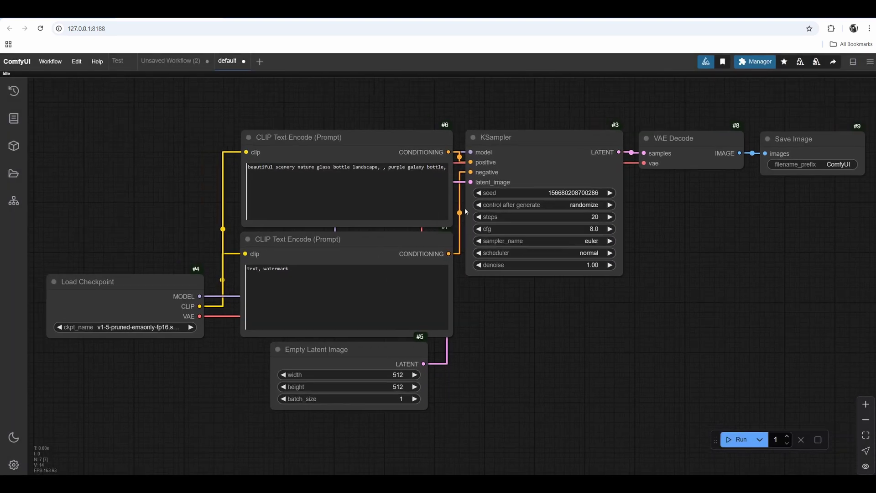
pyautogui.scroll(6, 220, 337)
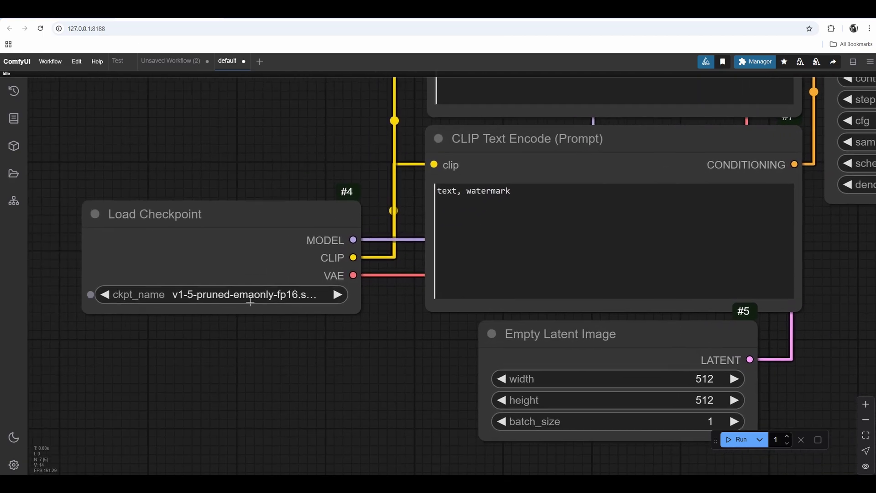
pyautogui.click(250, 301)
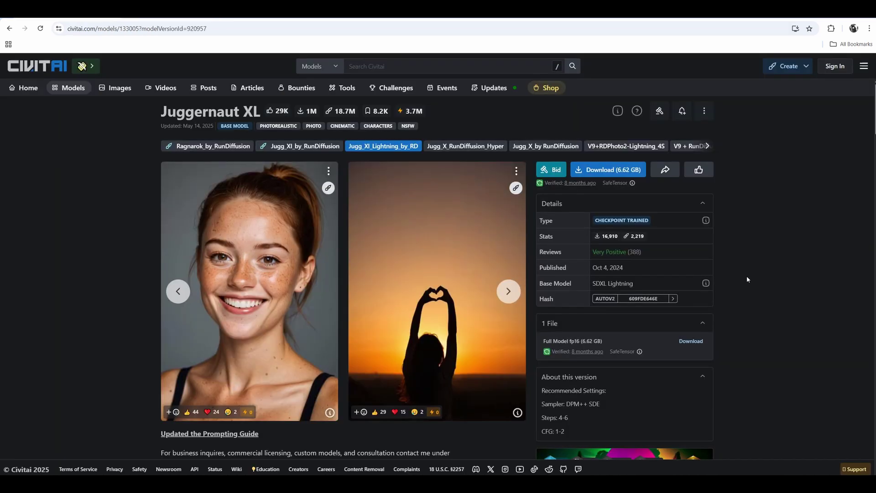
# Examine the recommended sampler, steps and CFG settings for Jugg_XI_Lightning on the Juggernaut XL model page on Civitai
pyautogui.scroll(-2, 746, 277)
pyautogui.scroll(-2, 747, 279)
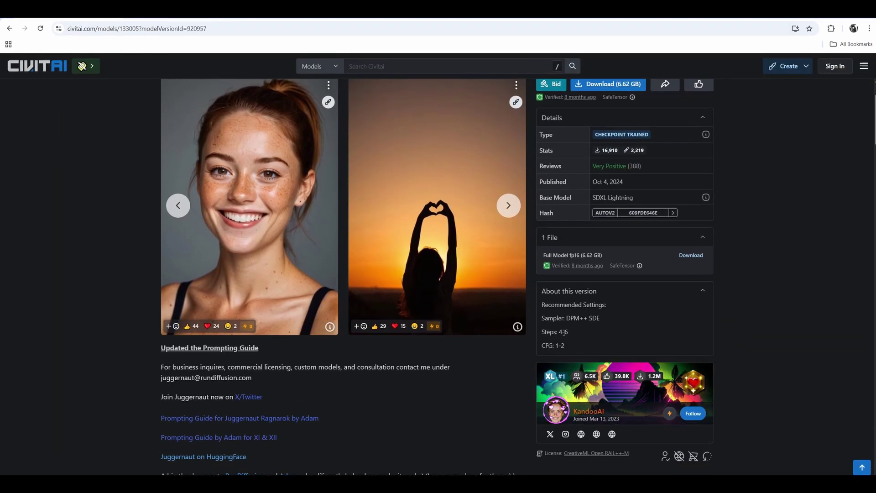
pyautogui.moveTo(543, 333); pyautogui.dragTo(570, 333)
pyautogui.click(568, 347)
pyautogui.tripleClick(568, 345)
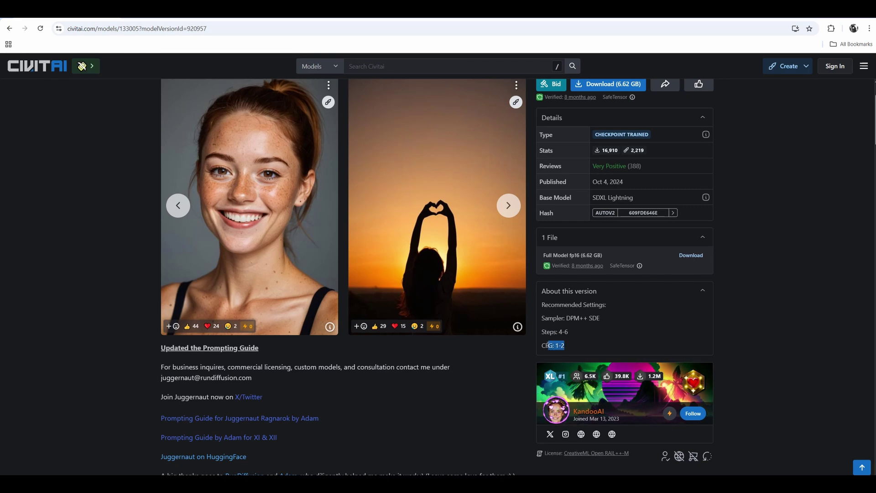
pyautogui.click(568, 345)
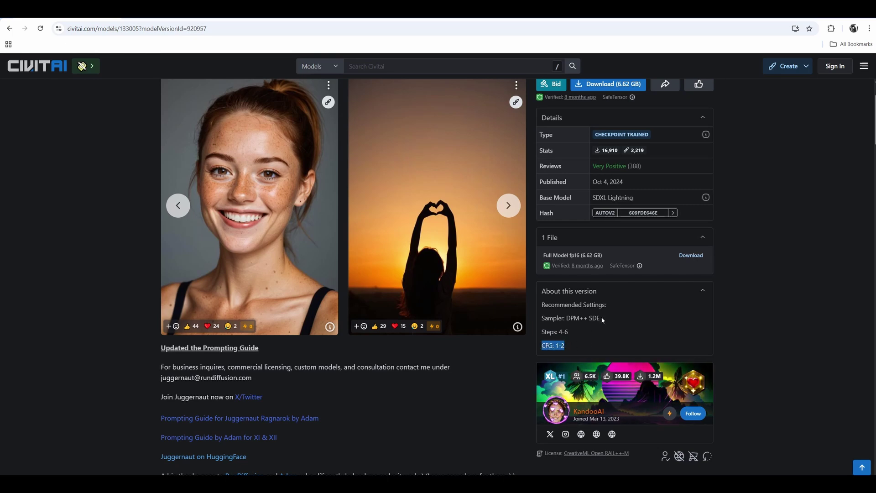
pyautogui.scroll(1, 514, 303)
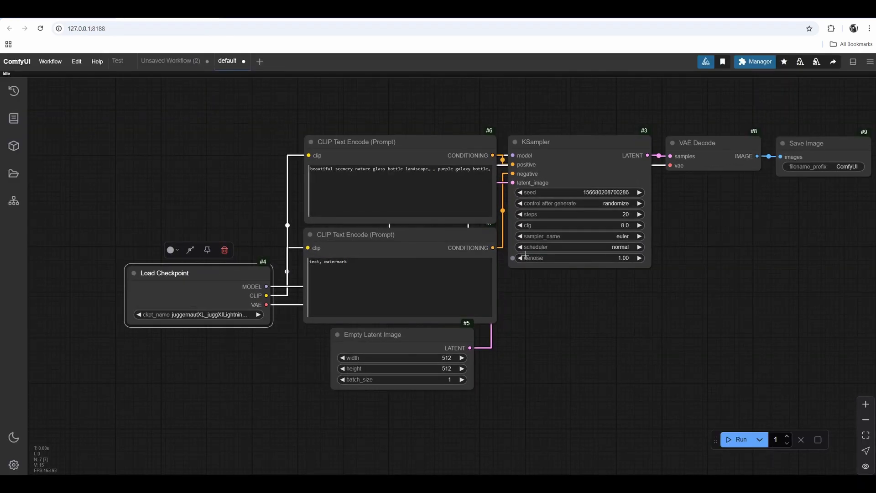
# Set the KSampler's seed to 1 and its control after generate option to increment
pyautogui.scroll(5, 525, 255)
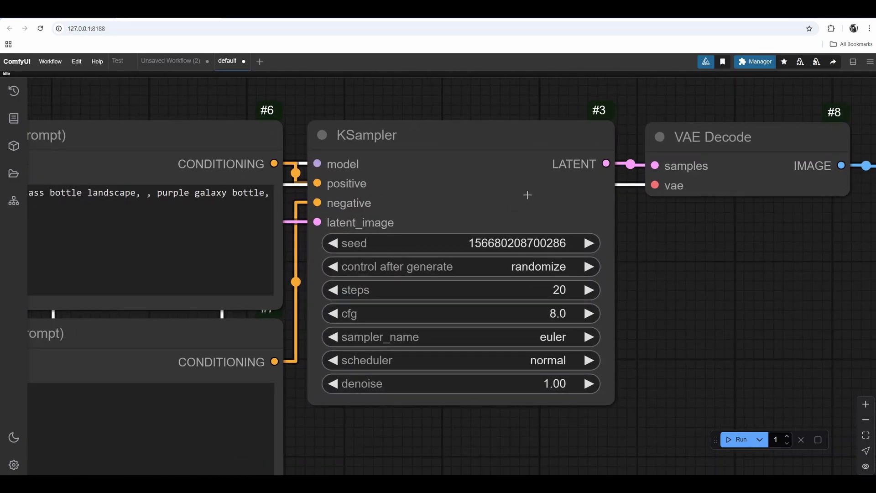
pyautogui.click(527, 244)
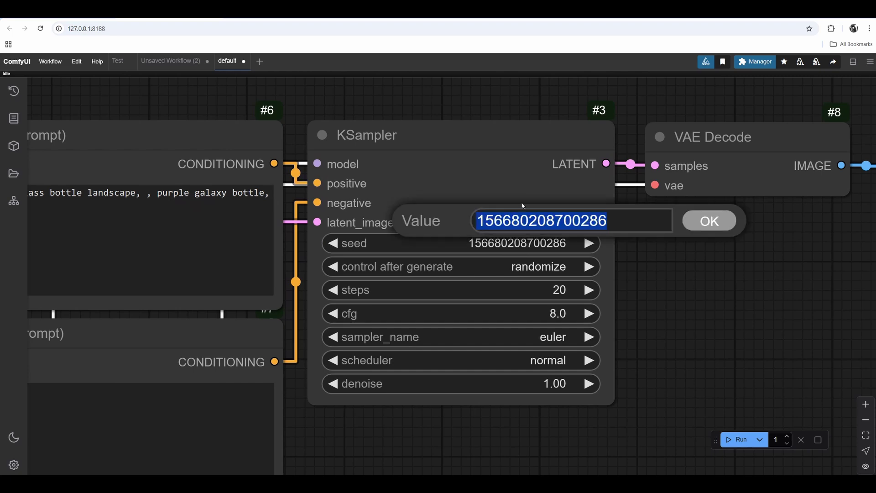
pyautogui.click(528, 266)
pyautogui.click(532, 282)
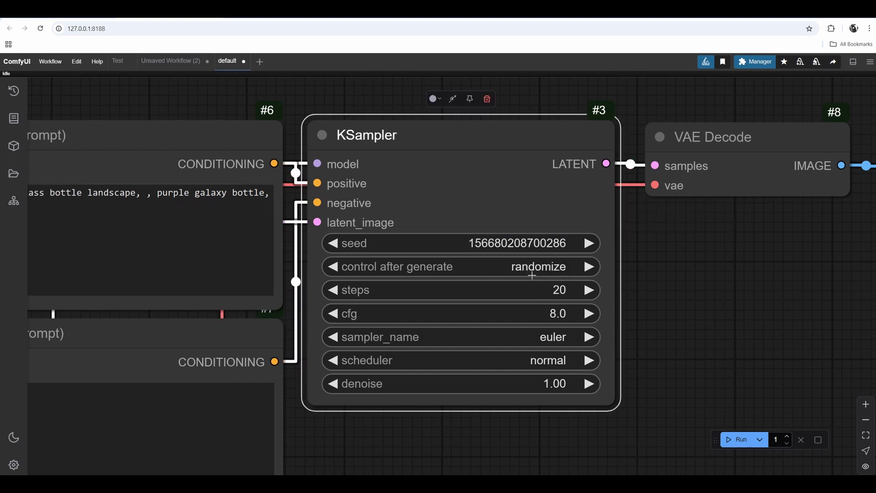
pyautogui.click(538, 246)
pyautogui.write('1')
pyautogui.press('Return')
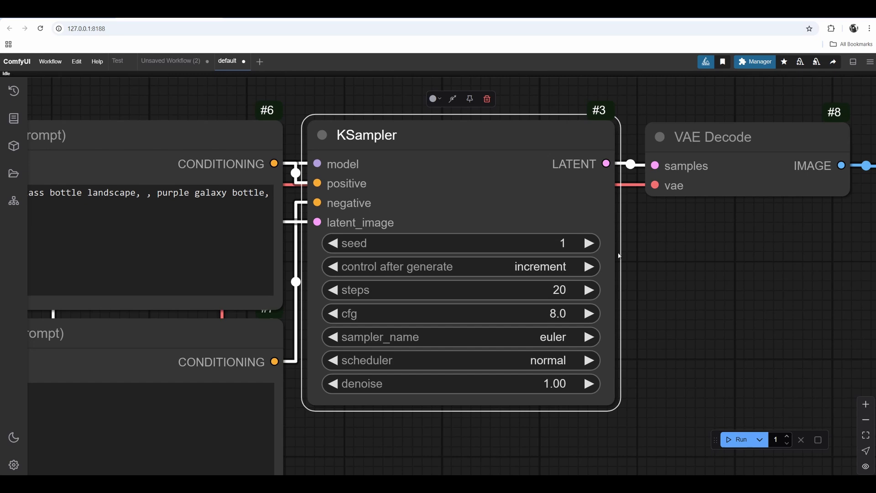
# Set the KSampler's steps to 6 and its cfg to 1.5
pyautogui.click(557, 289)
pyautogui.write('6')
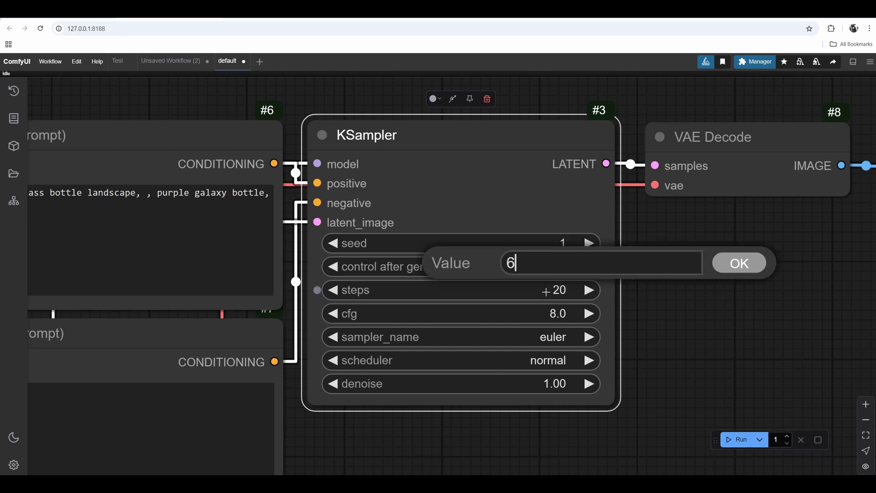
pyautogui.press('Return')
pyautogui.click(555, 314)
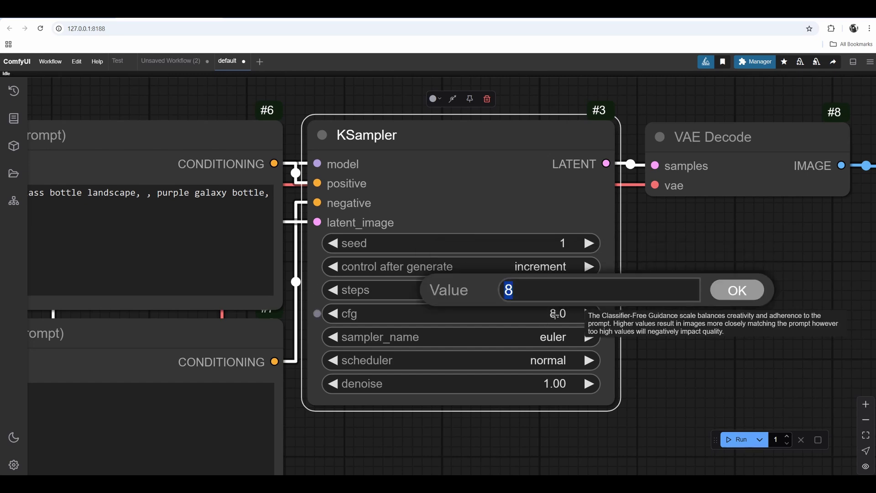
pyautogui.write('1.5')
pyautogui.press('Return')
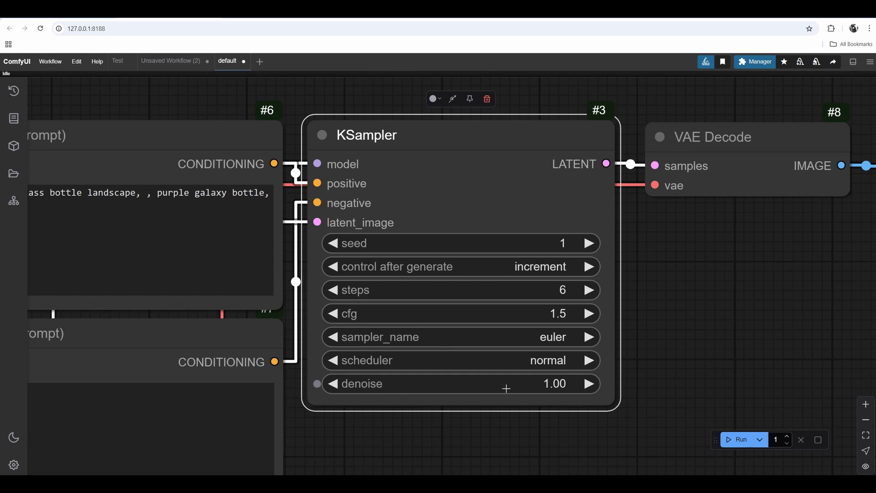
# Move the Empty Latent Image node well below the negative prompt node to free up space
pyautogui.moveTo(467, 390); pyautogui.dragTo(488, 358)
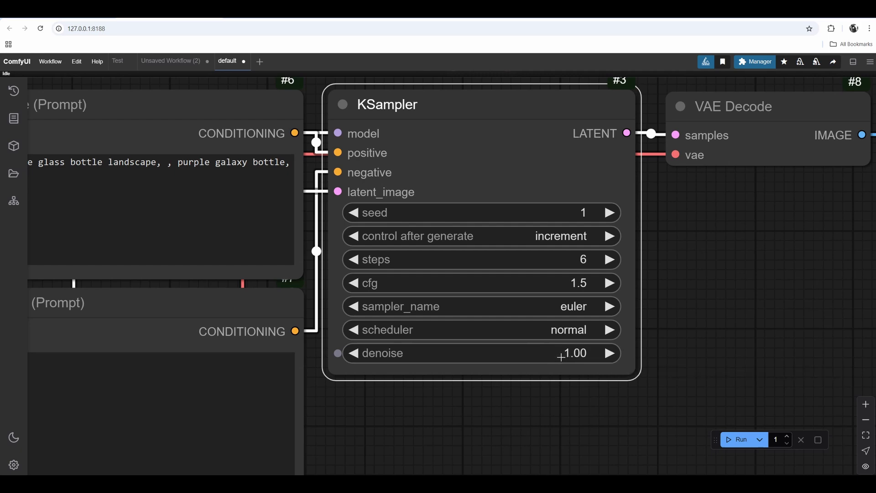
pyautogui.scroll(-5, 514, 210)
pyautogui.moveTo(514, 211); pyautogui.dragTo(531, 199)
pyautogui.moveTo(450, 242); pyautogui.dragTo(422, 338)
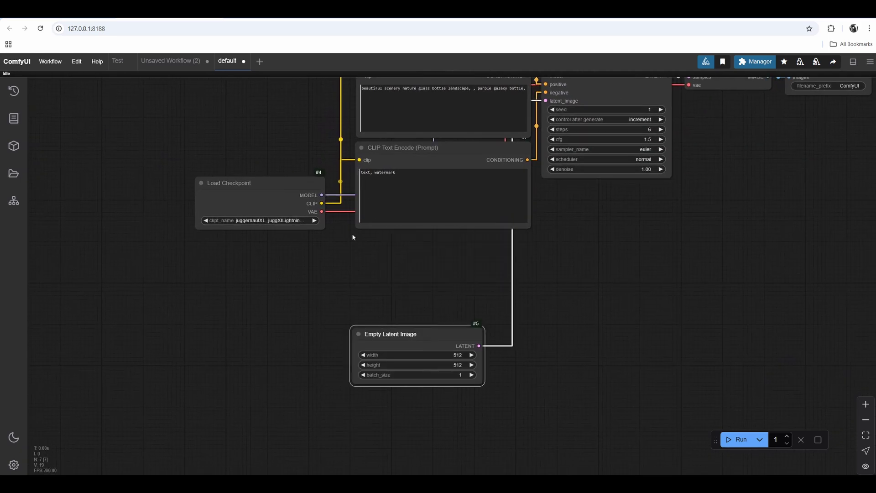
# Move Load Checkpoint and both prompt nodes together far away from the KSampler, and bring Empty Latent Image back below them
pyautogui.moveTo(352, 236); pyautogui.dragTo(375, 336)
pyautogui.moveTo(245, 136)
pyautogui.keyDown('ctrl'); pyautogui.mouseDown()
pyautogui.moveTo(407, 315)
pyautogui.moveTo(445, 338)
pyautogui.mouseUp(); pyautogui.keyUp('ctrl')
pyautogui.moveTo(429, 166); pyautogui.dragTo(123, 124)
pyautogui.moveTo(416, 378); pyautogui.dragTo(563, 254)
pyautogui.moveTo(571, 307); pyautogui.dragTo(366, 328)
pyautogui.moveTo(425, 240); pyautogui.dragTo(471, 236)
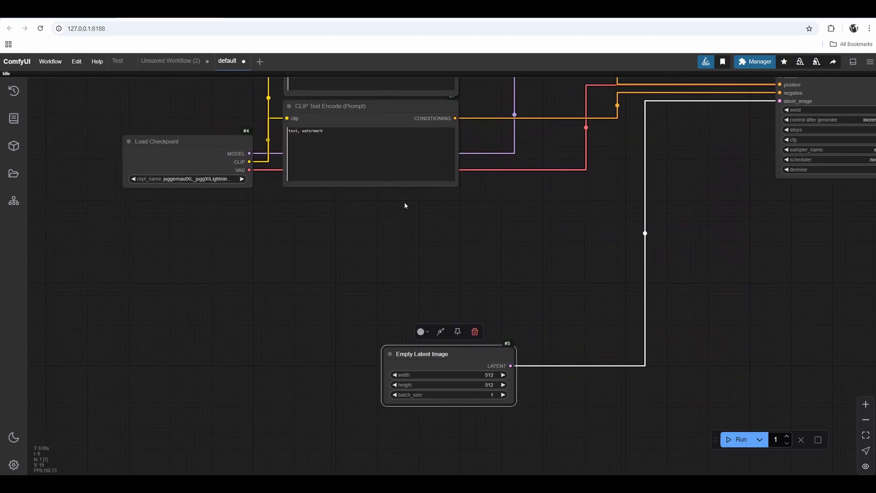
pyautogui.click(443, 260)
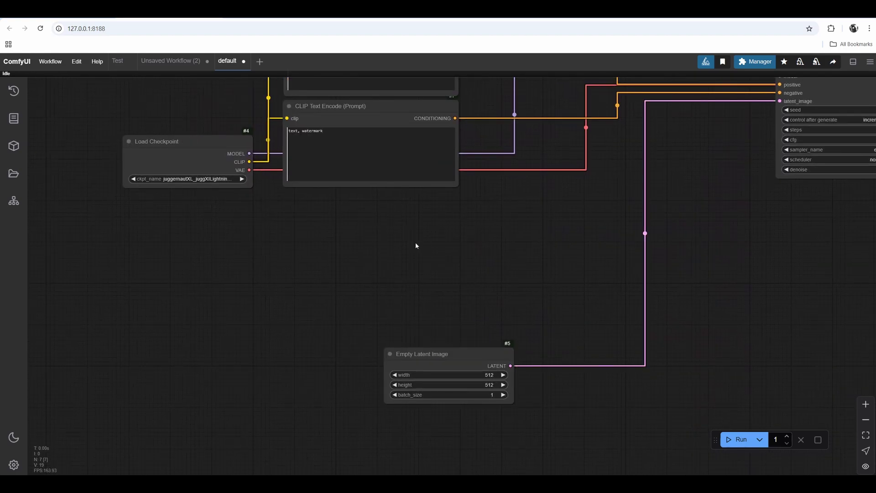
# Add a Screen Share Mixlab node in the empty area below the Load Checkpoint node
pyautogui.moveTo(373, 276); pyautogui.dragTo(448, 246)
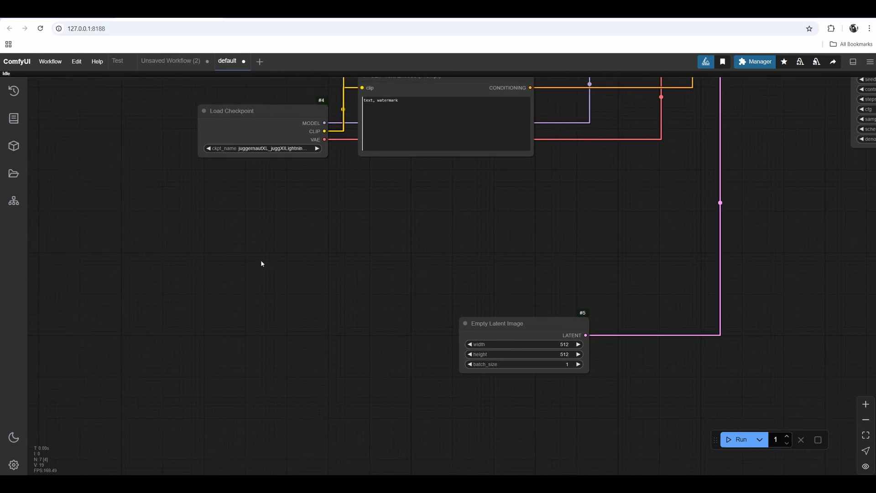
pyautogui.doubleClick(261, 261)
pyautogui.write('screen')
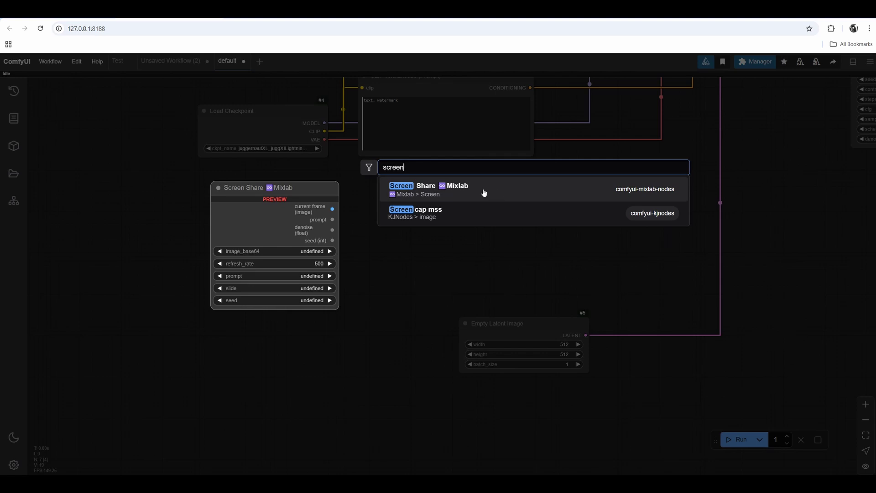
pyautogui.click(484, 193)
pyautogui.moveTo(427, 291); pyautogui.dragTo(333, 243)
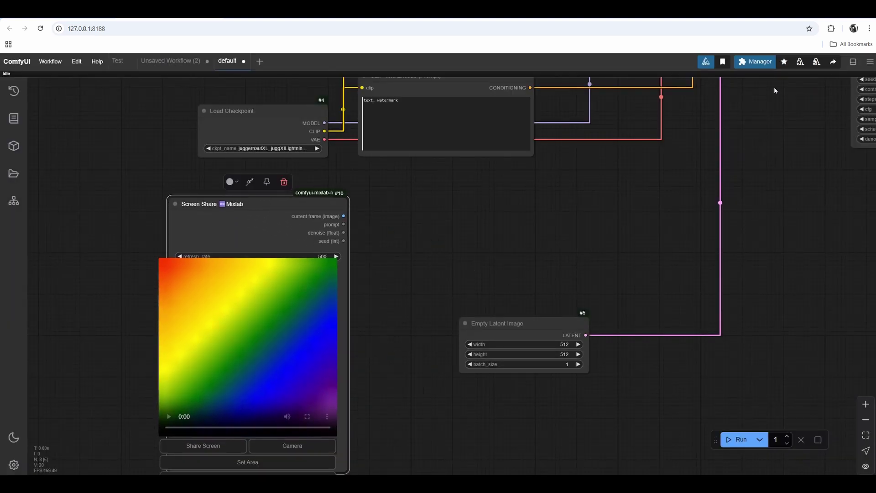
# Look up the mixlab node pack in the custom nodes manager, clear the search and return to the workflow
pyautogui.click(756, 61)
pyautogui.click(461, 204)
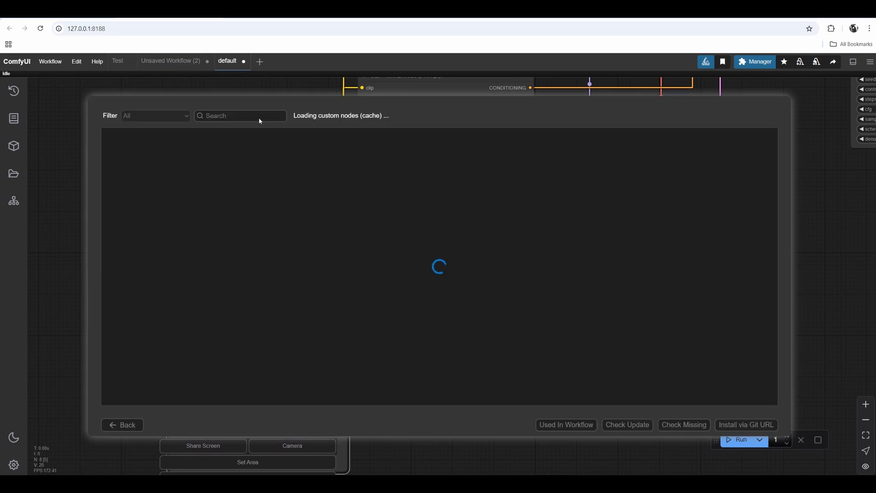
pyautogui.click(229, 117)
pyautogui.write('m')
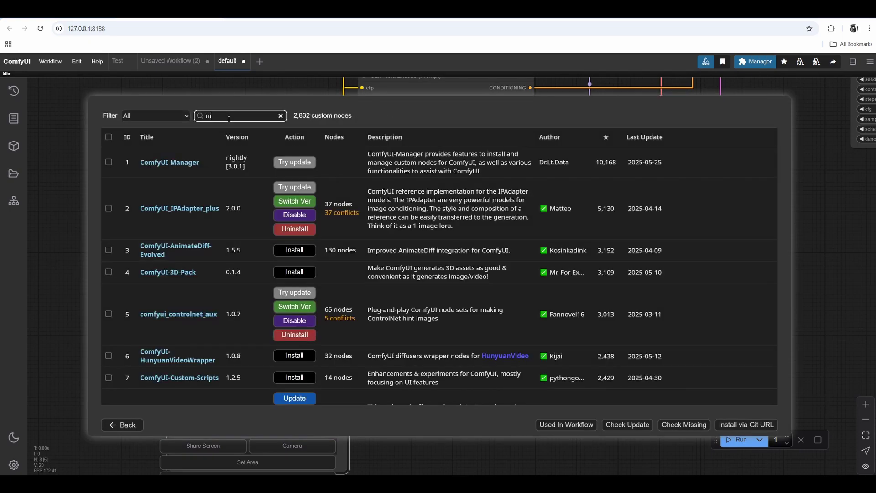
pyautogui.write('ixlab')
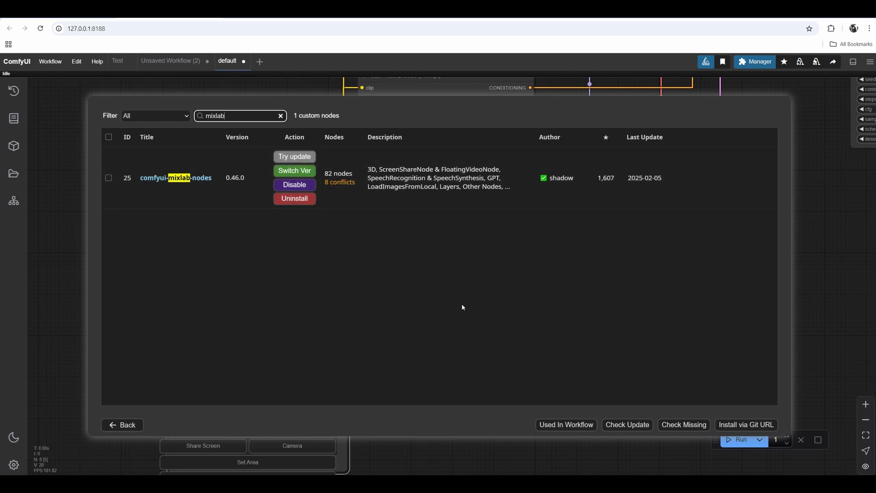
pyautogui.press('BackSpace')
pyautogui.press('BackSpace')
pyautogui.press('BackSpace')
pyautogui.press('BackSpace')
pyautogui.press('BackSpace')
pyautogui.press('BackSpace')
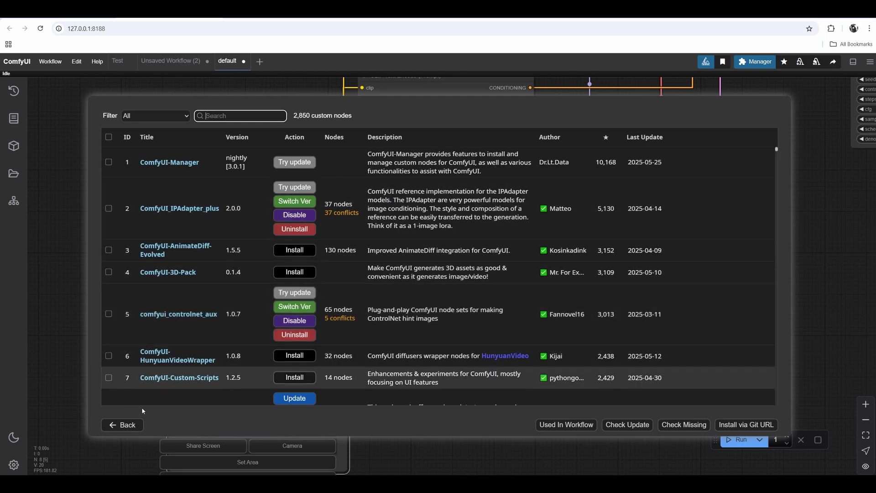
pyautogui.press('Escape')
pyautogui.click(481, 364)
# Reposition the Screen Share node a little farther from the Empty Latent Image node
pyautogui.scroll(3, 466, 252)
pyautogui.moveTo(399, 303); pyautogui.dragTo(518, 215)
pyautogui.moveTo(343, 92); pyautogui.dragTo(305, 117)
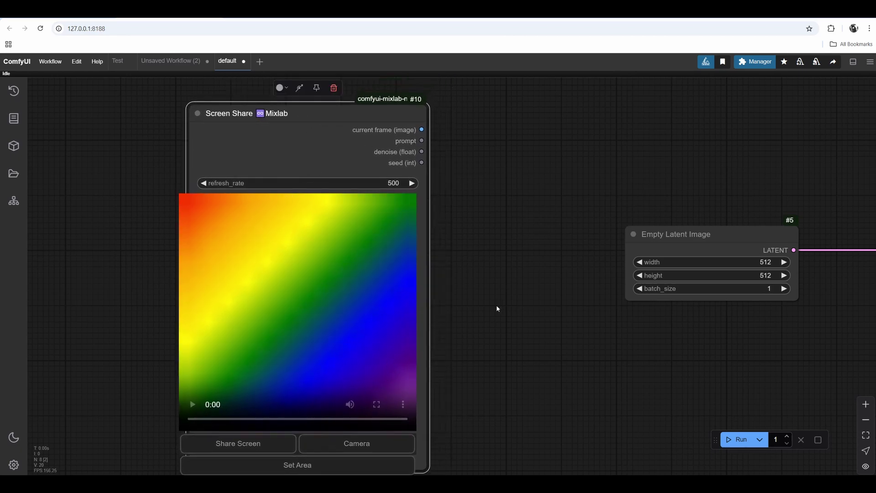
pyautogui.moveTo(497, 310); pyautogui.dragTo(556, 274)
pyautogui.moveTo(542, 235); pyautogui.dragTo(506, 320)
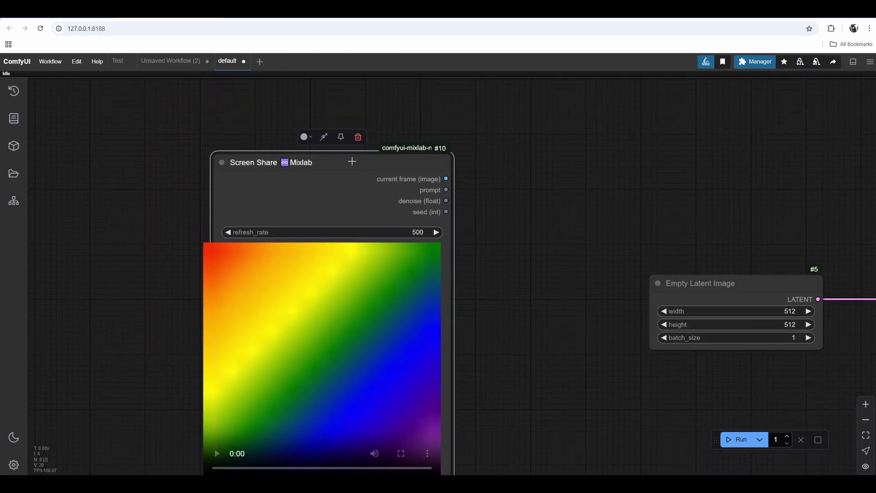
pyautogui.moveTo(352, 162)
pyautogui.mouseDown()
pyautogui.moveTo(376, 209)
pyautogui.moveTo(346, 145)
pyautogui.mouseUp()
pyautogui.moveTo(493, 300); pyautogui.dragTo(472, 241)
pyautogui.scroll(-2, 474, 249)
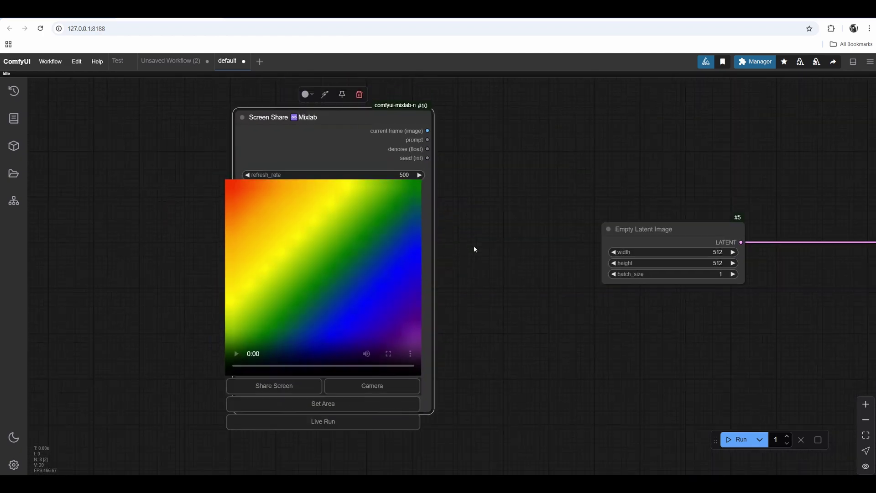
pyautogui.scroll(1, 502, 251)
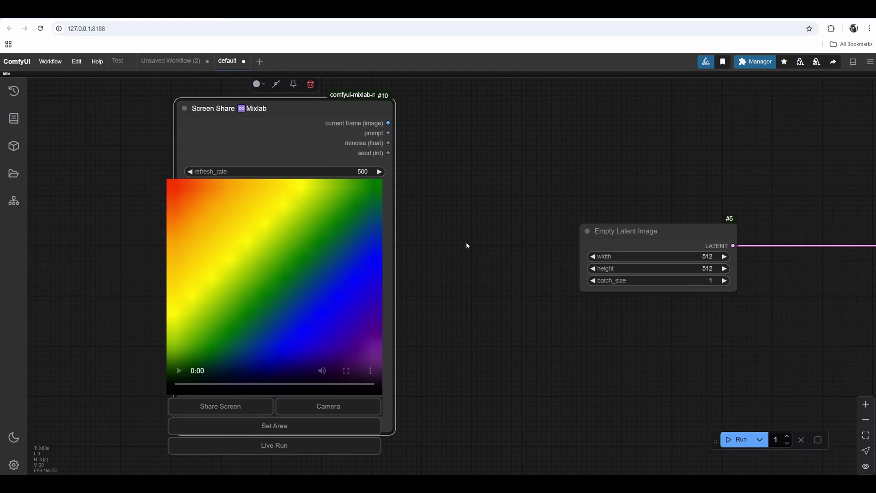
# Widen the gap between the Screen Share and Empty Latent Image nodes to leave room for more nodes
pyautogui.moveTo(479, 220); pyautogui.dragTo(419, 234)
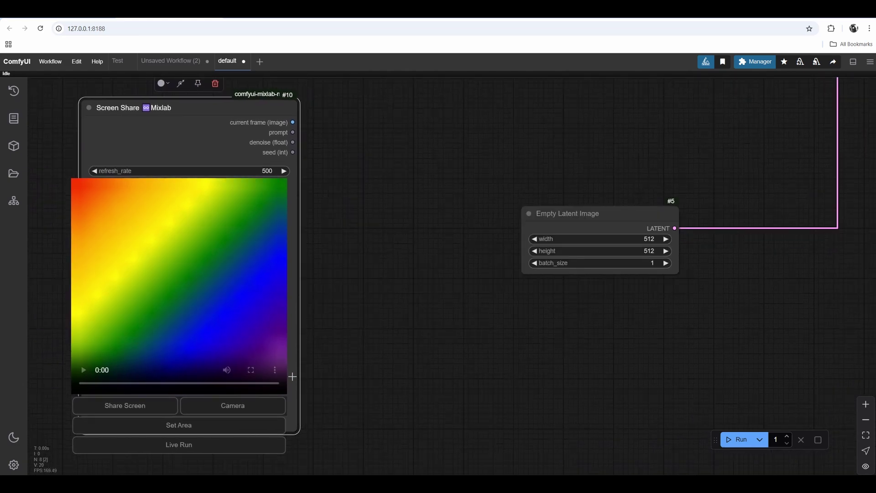
pyautogui.moveTo(472, 198); pyautogui.dragTo(393, 237)
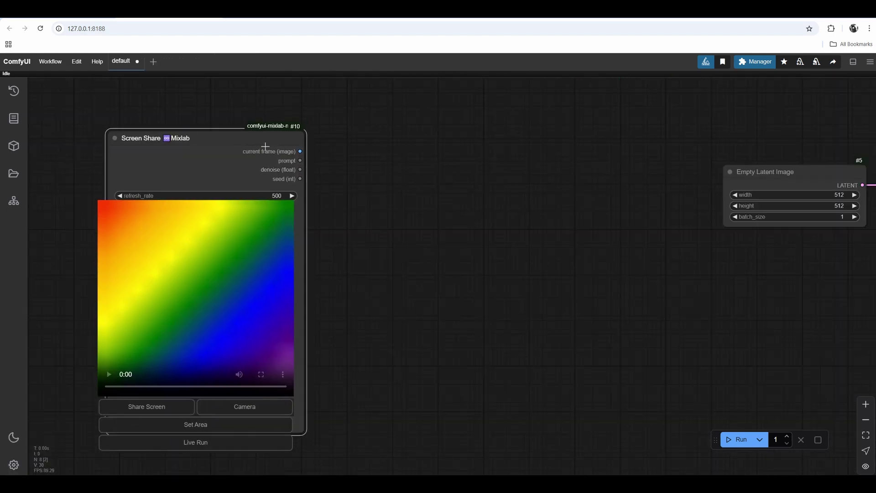
pyautogui.moveTo(265, 146); pyautogui.dragTo(256, 136)
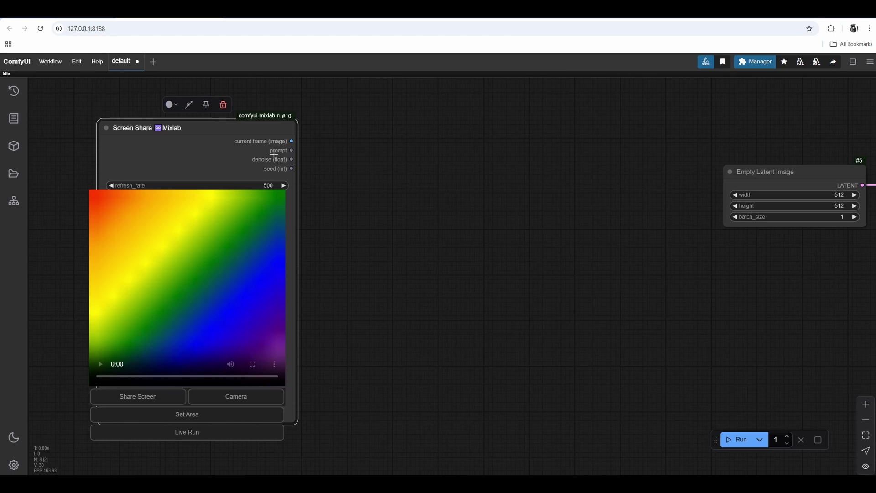
# Add the essentials Image Resize node beside Screen Share and feed the current frame output into its image input
pyautogui.moveTo(291, 141); pyautogui.dragTo(427, 203)
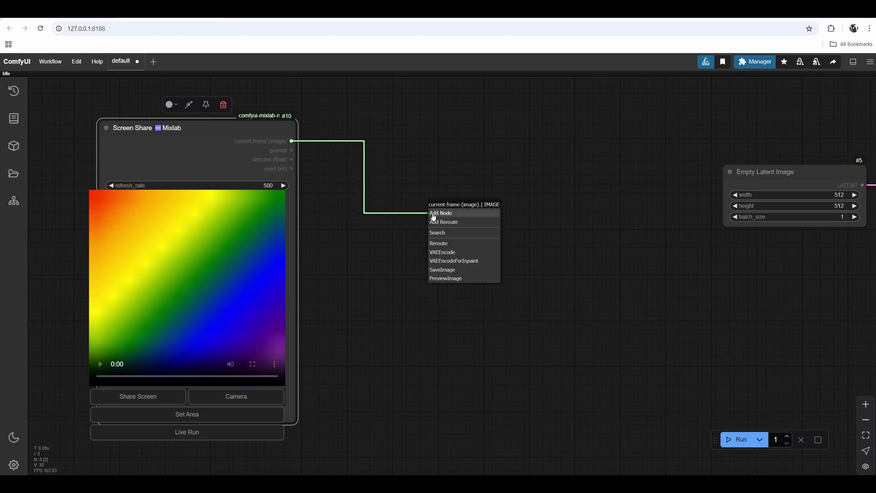
pyautogui.doubleClick(425, 198)
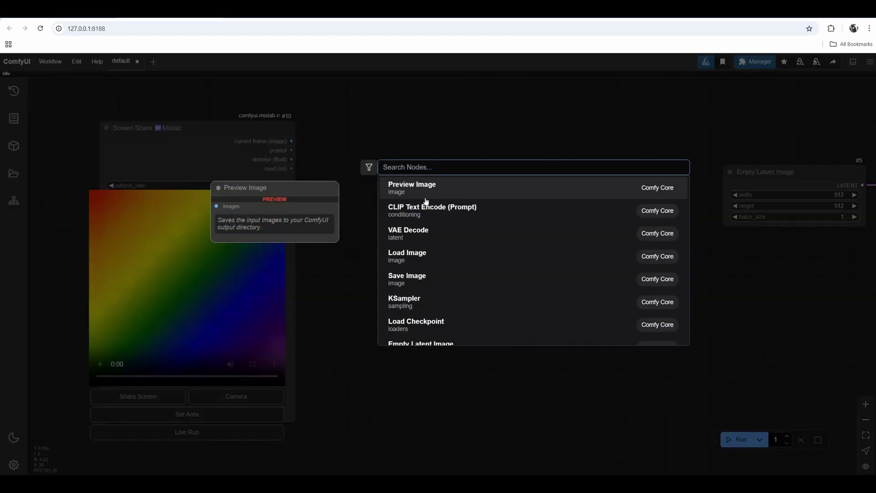
pyautogui.write('resize')
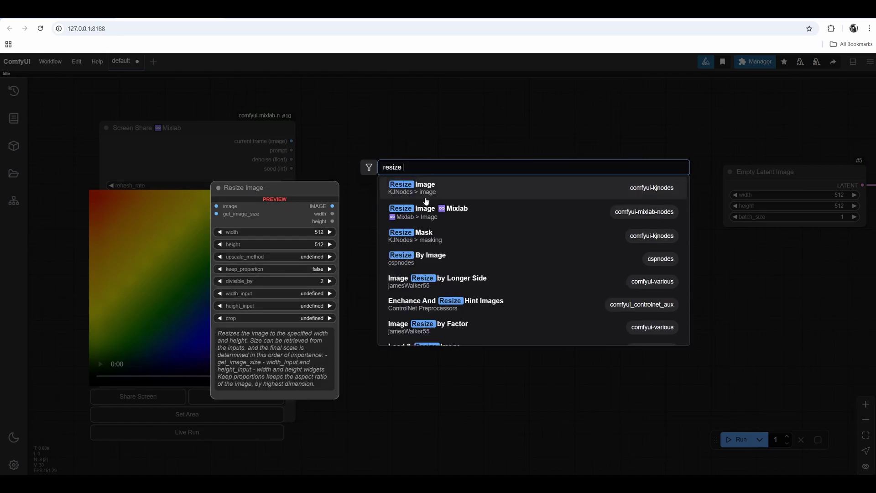
pyautogui.write('image')
pyautogui.click(437, 213)
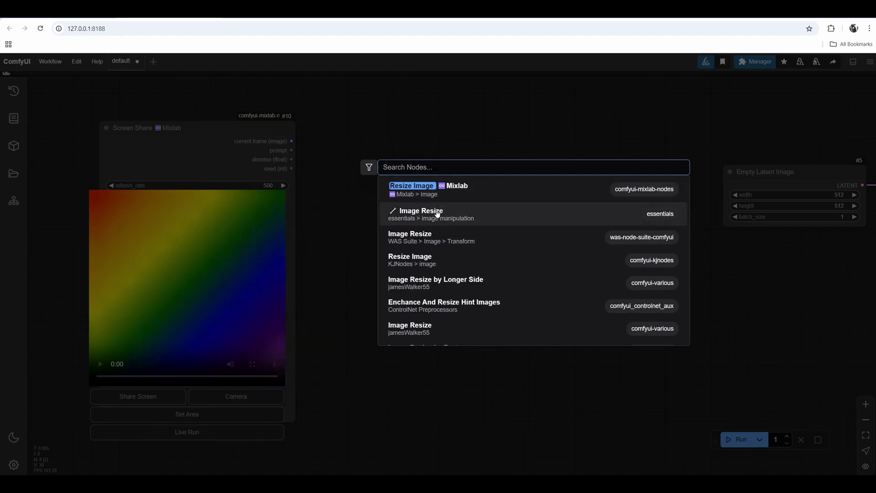
pyautogui.moveTo(464, 191); pyautogui.dragTo(428, 157)
pyautogui.moveTo(360, 237); pyautogui.dragTo(344, 263)
pyautogui.moveTo(275, 168); pyautogui.dragTo(378, 198)
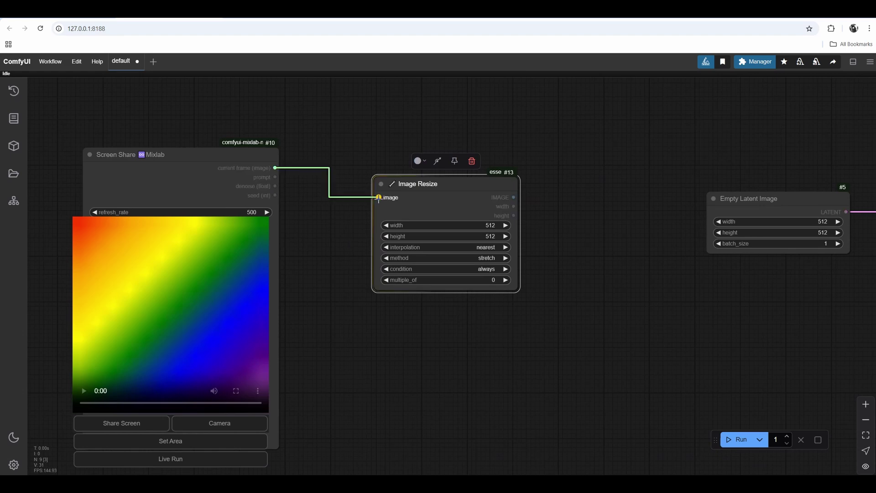
pyautogui.scroll(1, 385, 211)
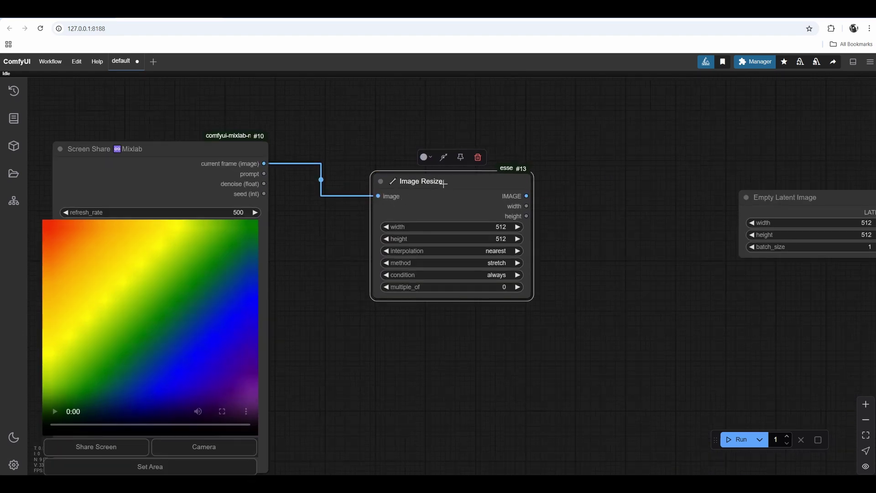
# Set the Image Resize node's width to 1920 and height to 1088
pyautogui.moveTo(444, 184); pyautogui.dragTo(434, 188)
pyautogui.click(489, 231)
pyautogui.write('1920')
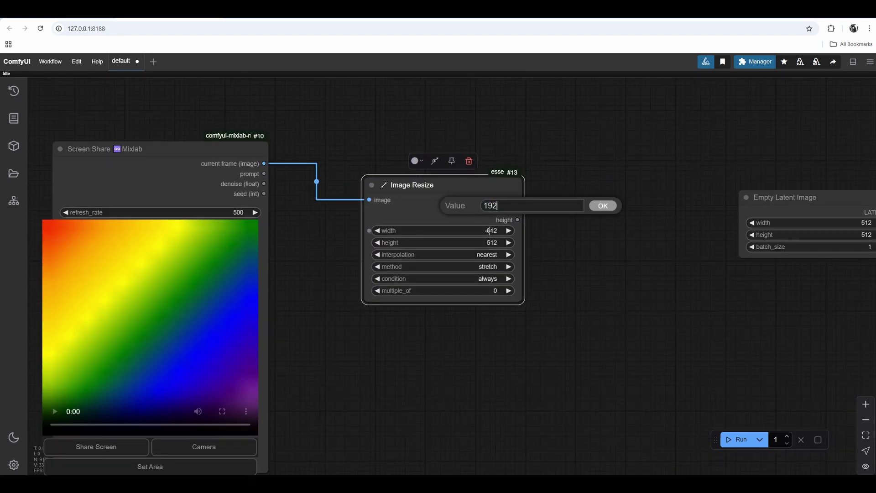
pyautogui.press('Return')
pyautogui.click(492, 243)
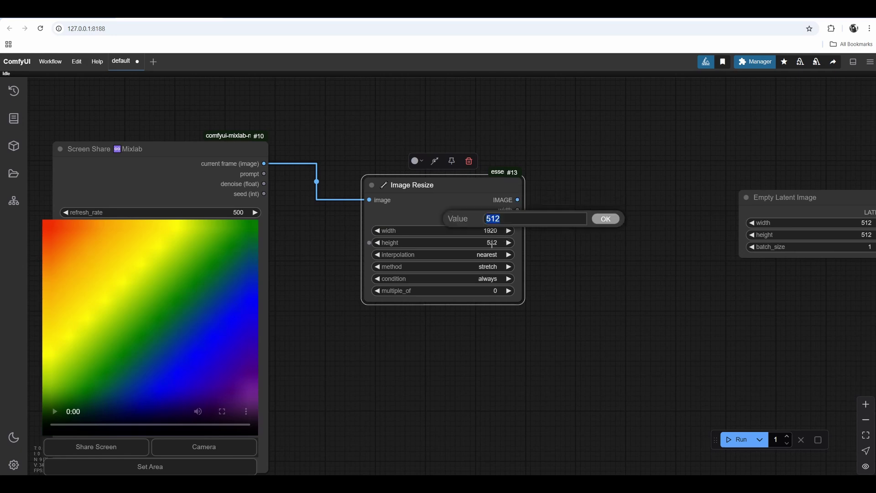
pyautogui.write('1088')
pyautogui.press('Return')
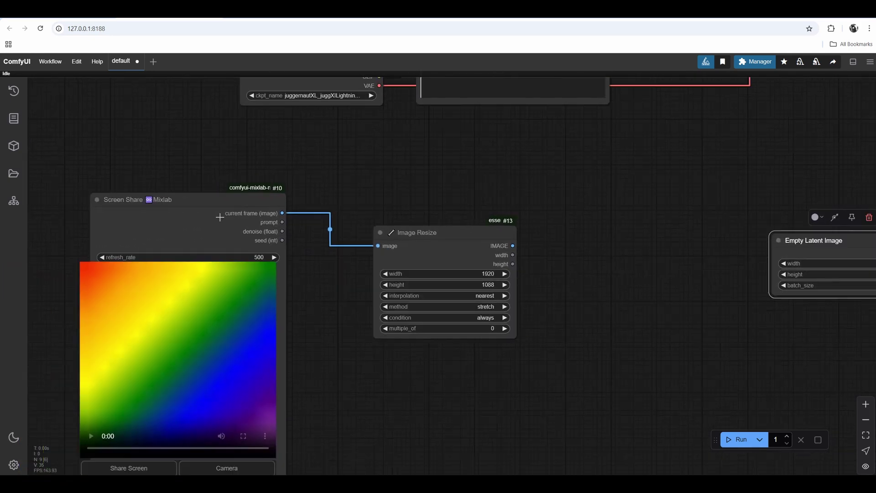
# Add a VAE Encode node between Image Resize and Empty Latent Image, and connect the resized image to its pixels input
pyautogui.moveTo(606, 200); pyautogui.dragTo(448, 249)
pyautogui.scroll(1, 411, 267)
pyautogui.moveTo(341, 286); pyautogui.dragTo(356, 291)
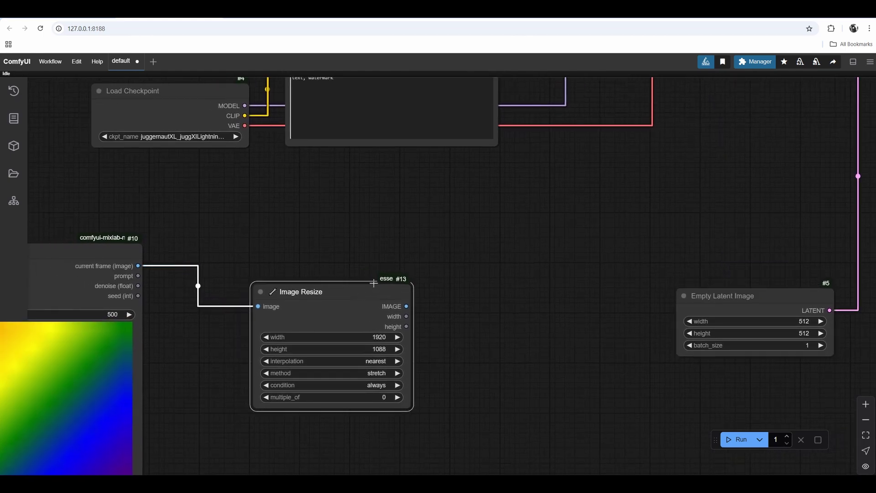
pyautogui.moveTo(442, 238); pyautogui.dragTo(409, 248)
pyautogui.click(625, 333)
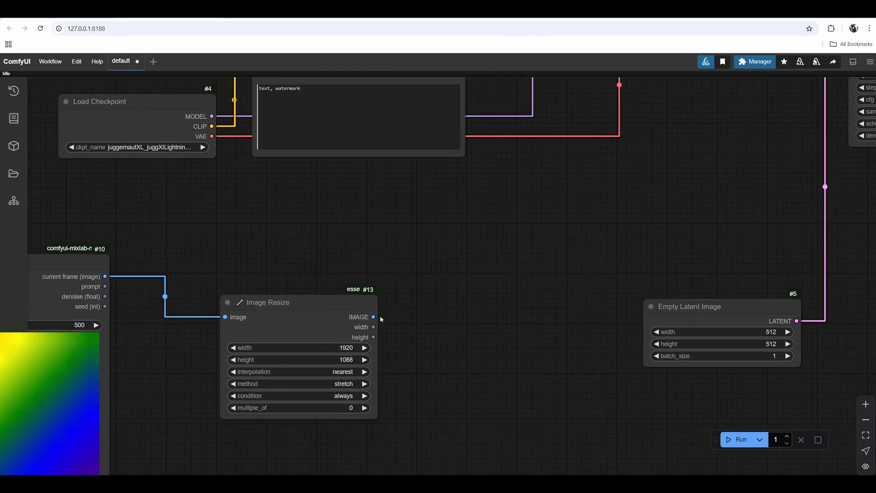
pyautogui.doubleClick(458, 212)
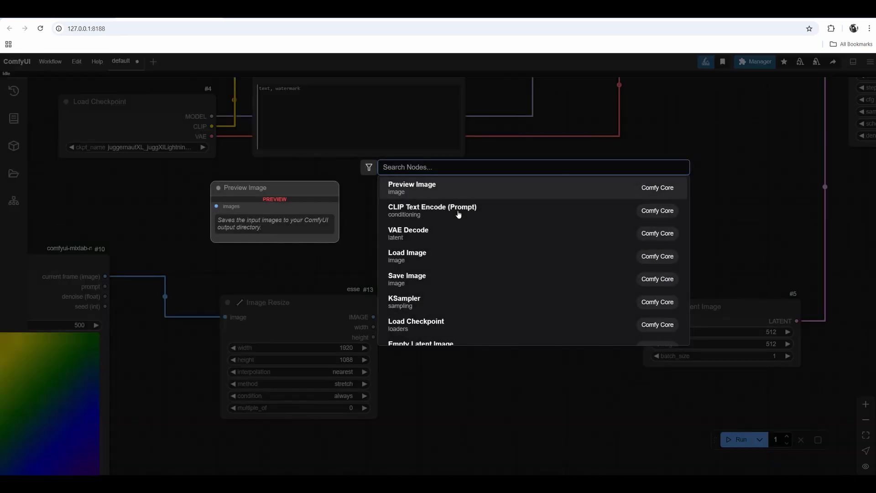
pyautogui.write('encod')
pyautogui.click(418, 211)
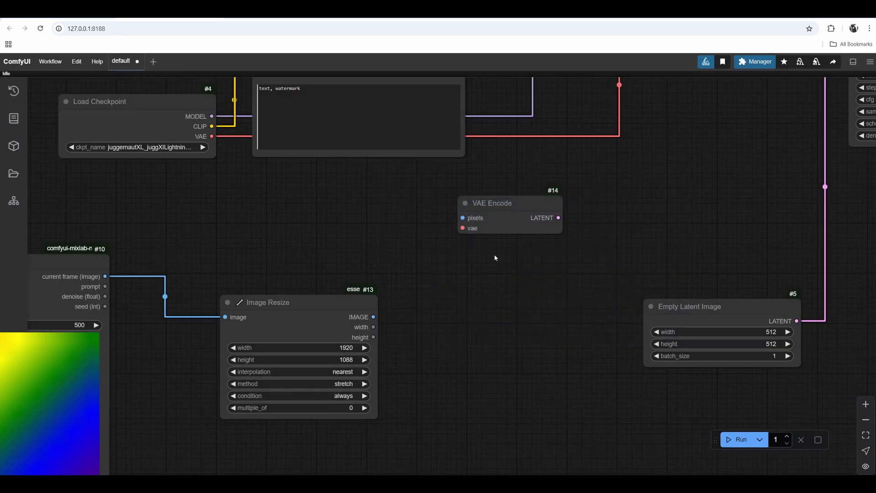
pyautogui.moveTo(493, 208); pyautogui.dragTo(474, 217)
pyautogui.moveTo(374, 317); pyautogui.dragTo(447, 226)
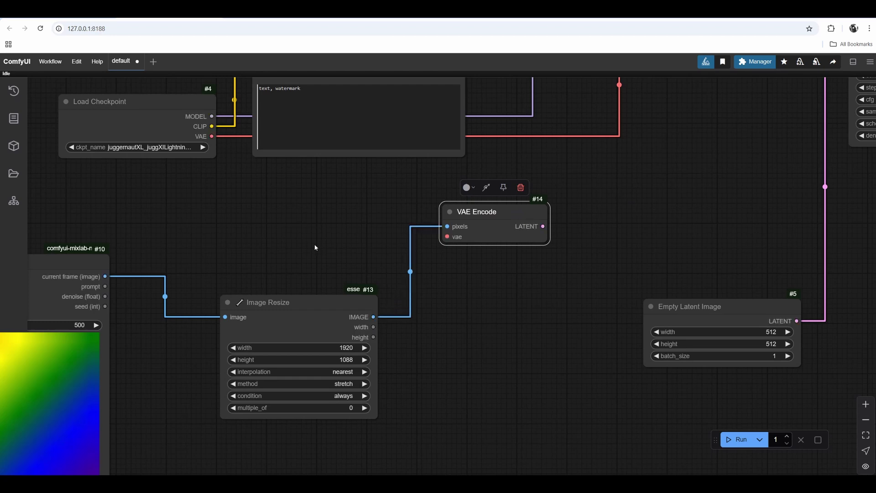
# Connect Load Checkpoint's VAE output to the VAE Encode node's vae input, and adjust both nodes' positions for clear wiring
pyautogui.scroll(1, 306, 222)
pyautogui.moveTo(185, 124); pyautogui.dragTo(151, 151)
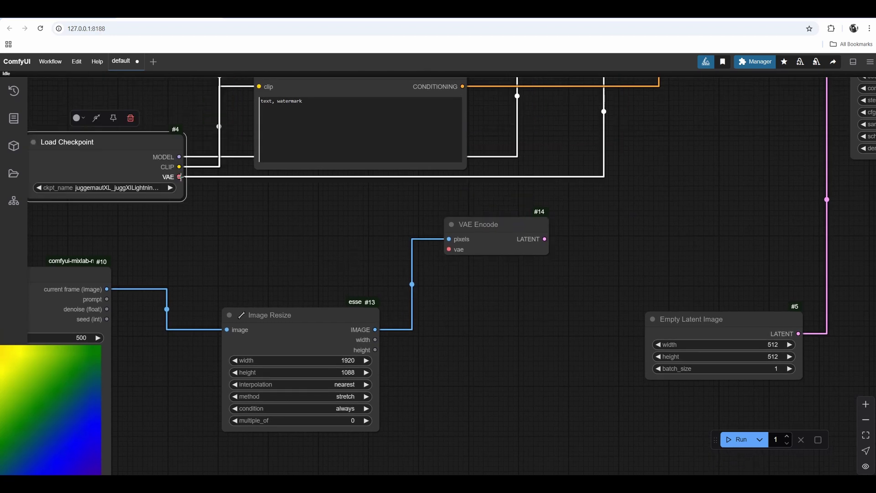
pyautogui.moveTo(179, 176); pyautogui.dragTo(449, 249)
pyautogui.moveTo(113, 148); pyautogui.dragTo(114, 160)
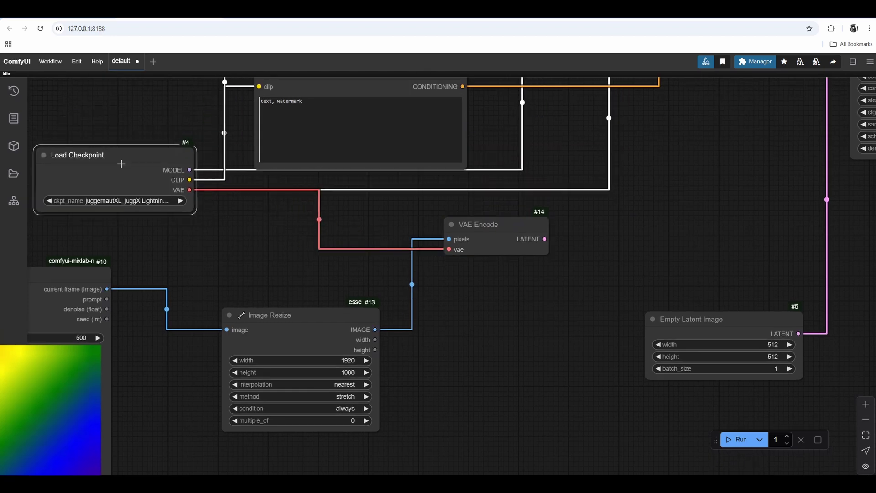
pyautogui.moveTo(489, 232); pyautogui.dragTo(515, 235)
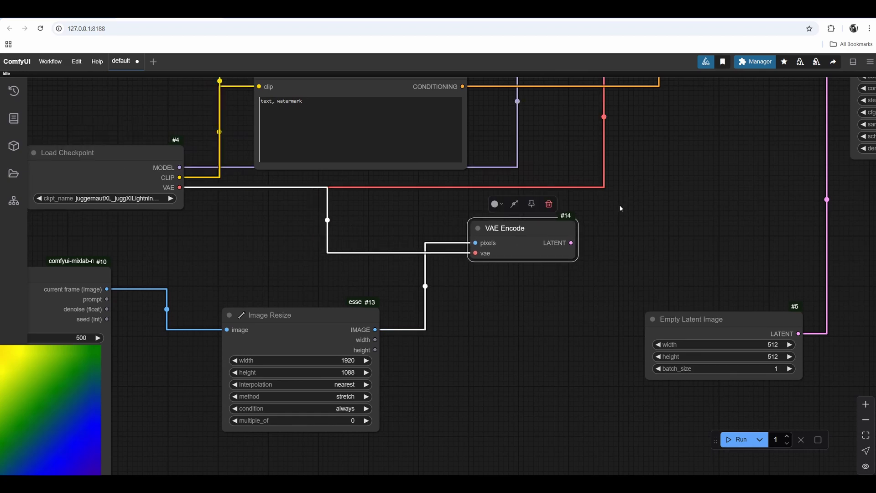
# Connect VAE Encode's LATENT output to the KSampler's latent input and delete the Empty Latent Image node
pyautogui.moveTo(622, 206); pyautogui.dragTo(401, 307)
pyautogui.moveTo(350, 345); pyautogui.dragTo(634, 166)
pyautogui.moveTo(534, 350); pyautogui.dragTo(557, 229)
pyautogui.press('Delete')
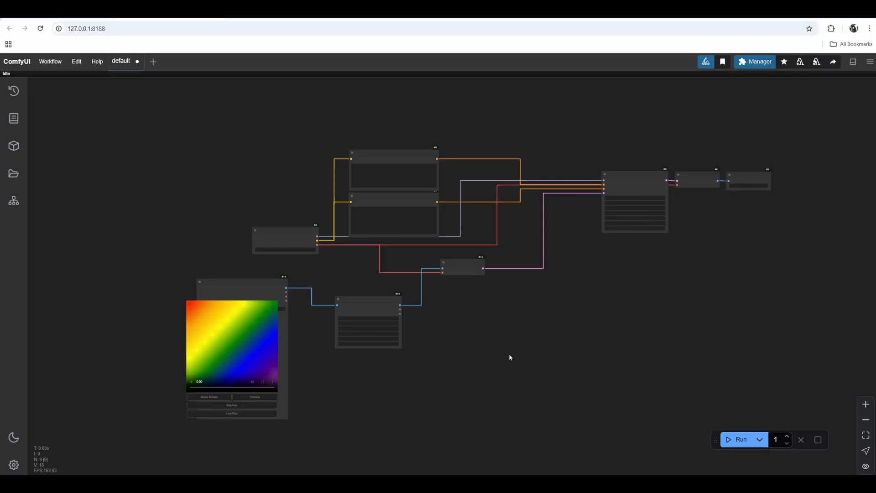
# Add a Depth Anything V2 - Relative node in the empty area below VAE Encode
pyautogui.scroll(6, 497, 326)
pyautogui.moveTo(515, 256); pyautogui.dragTo(586, 212)
pyautogui.moveTo(565, 295); pyautogui.dragTo(472, 285)
pyautogui.scroll(4, 477, 274)
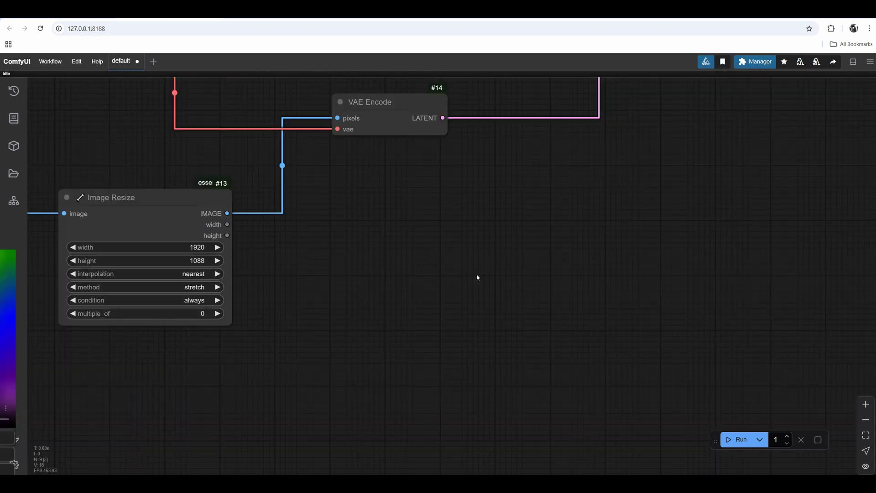
pyautogui.doubleClick(435, 259)
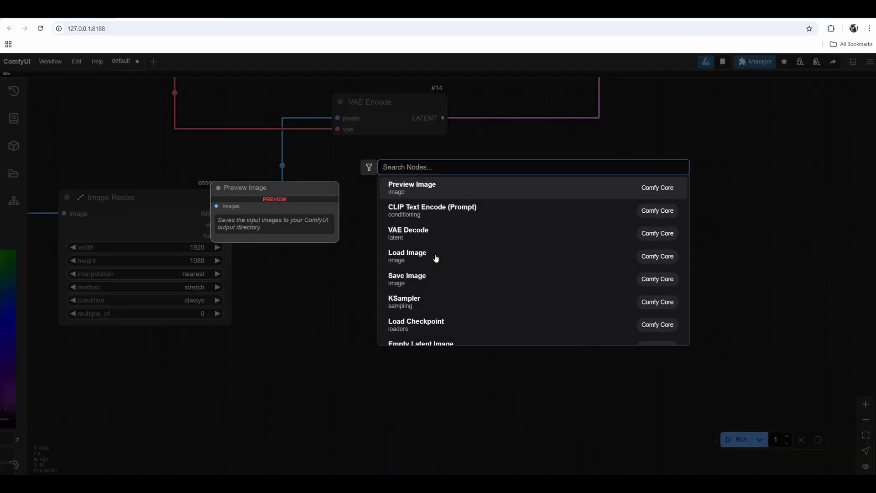
pyautogui.write('depth')
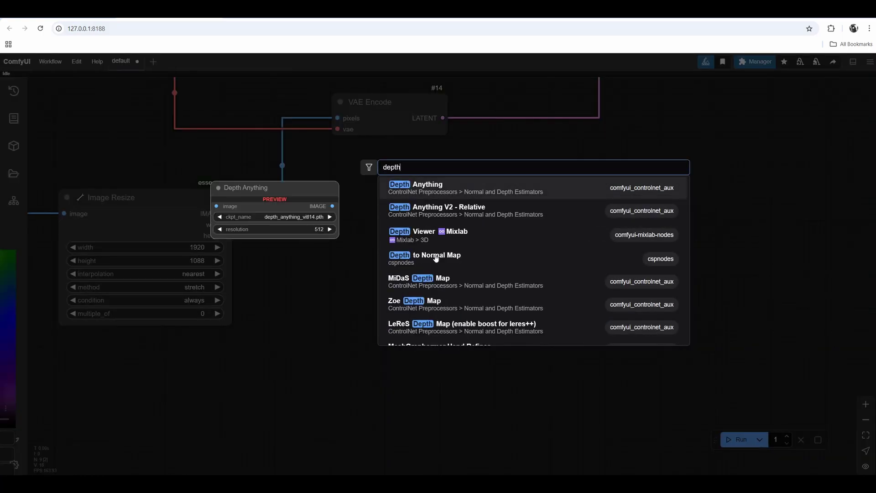
pyautogui.click(580, 209)
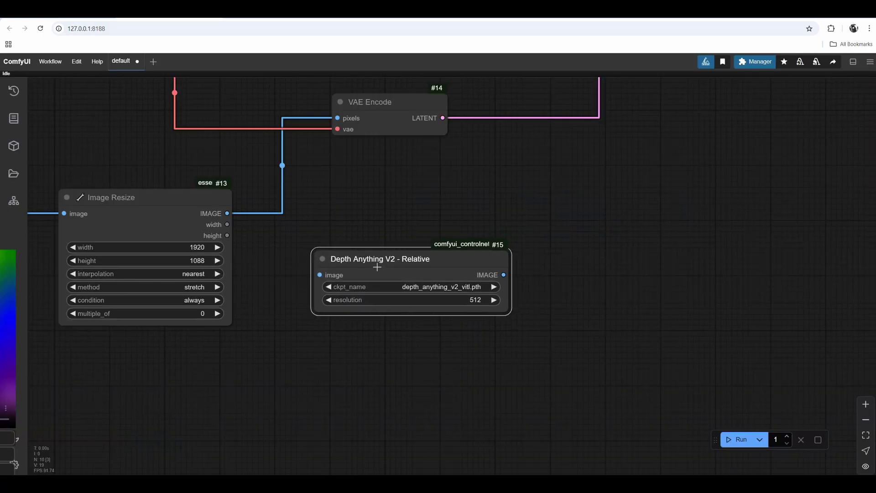
pyautogui.click(423, 289)
pyautogui.click(542, 214)
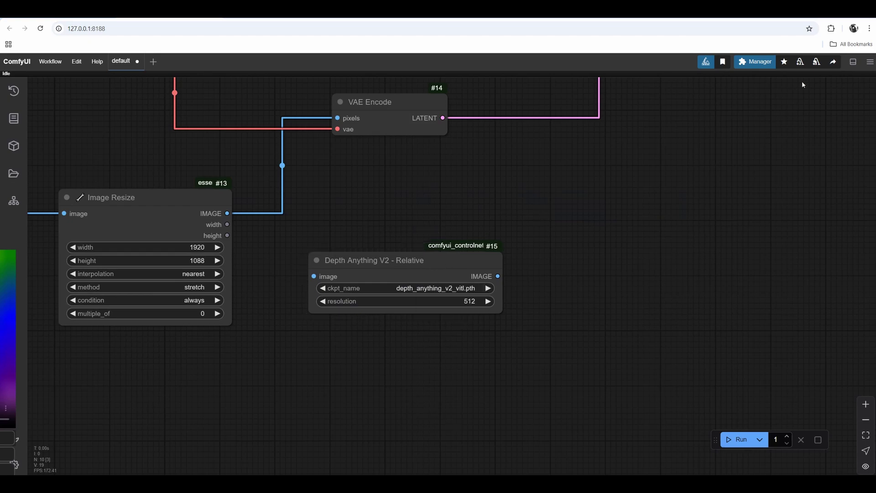
# Look up the depth anything models in the model manager, clear the search and return to the workflow
pyautogui.click(755, 61)
pyautogui.click(456, 254)
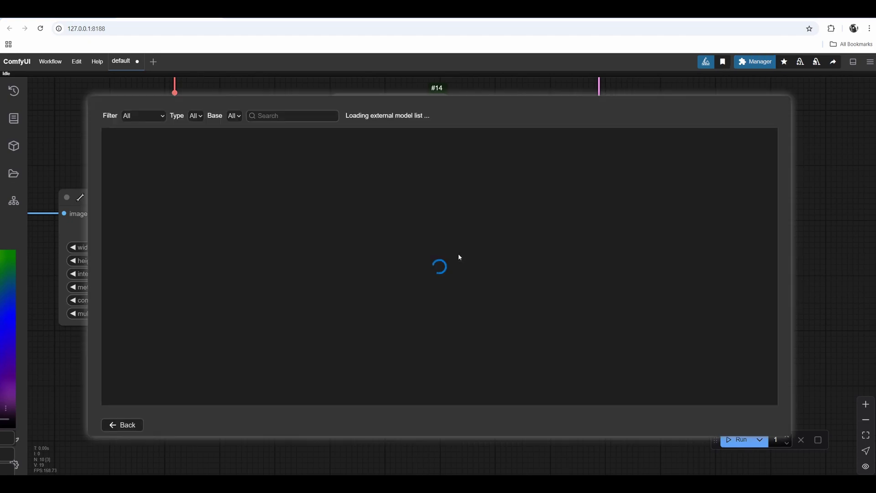
pyautogui.click(365, 116)
pyautogui.write('depth')
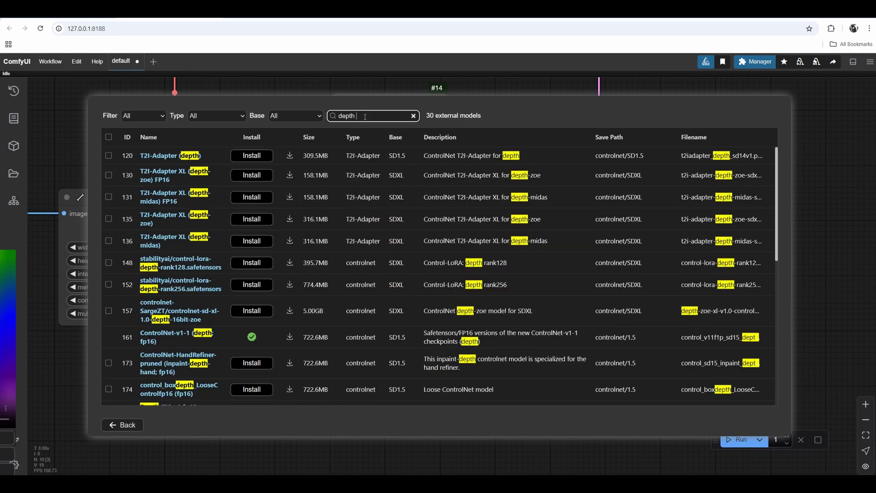
pyautogui.write(' anything')
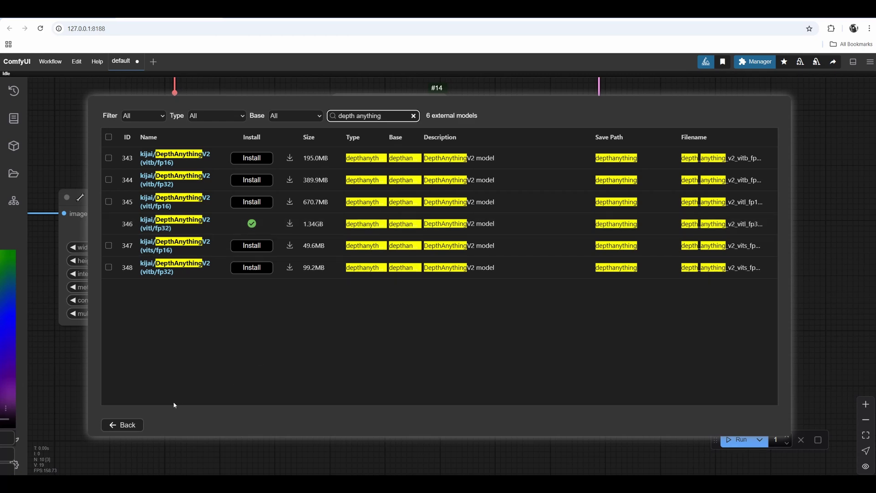
pyautogui.press('Escape')
pyautogui.click(466, 413)
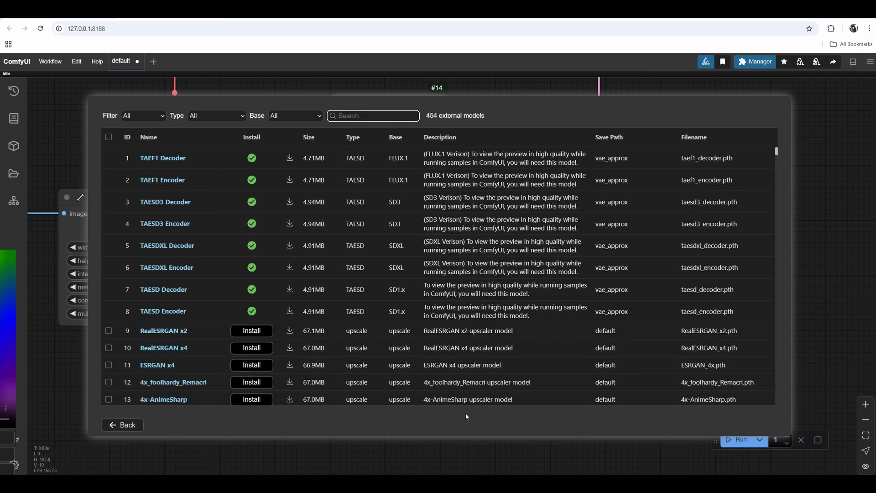
pyautogui.moveTo(205, 452); pyautogui.dragTo(210, 452)
pyautogui.click(122, 425)
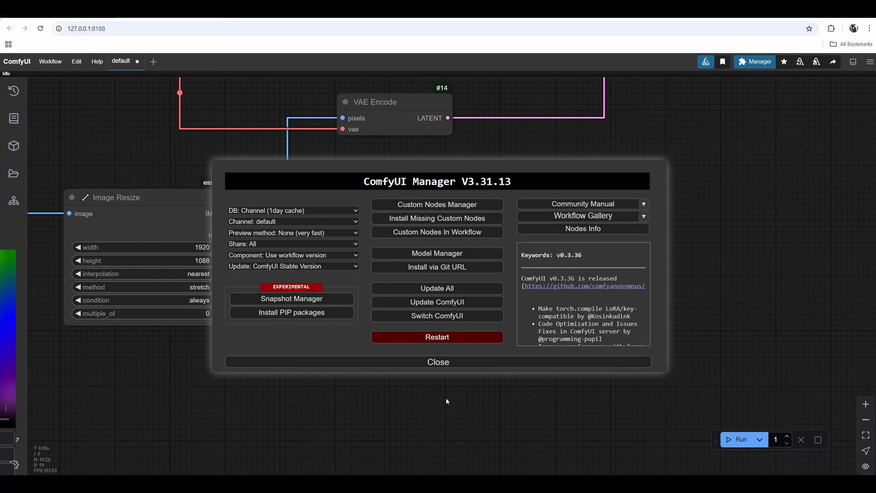
pyautogui.click(453, 364)
# Feed Image Resize's IMAGE output into Depth Anything V2 - Relative, place that node lower, and set its resolution to 1088
pyautogui.moveTo(225, 213); pyautogui.dragTo(393, 270)
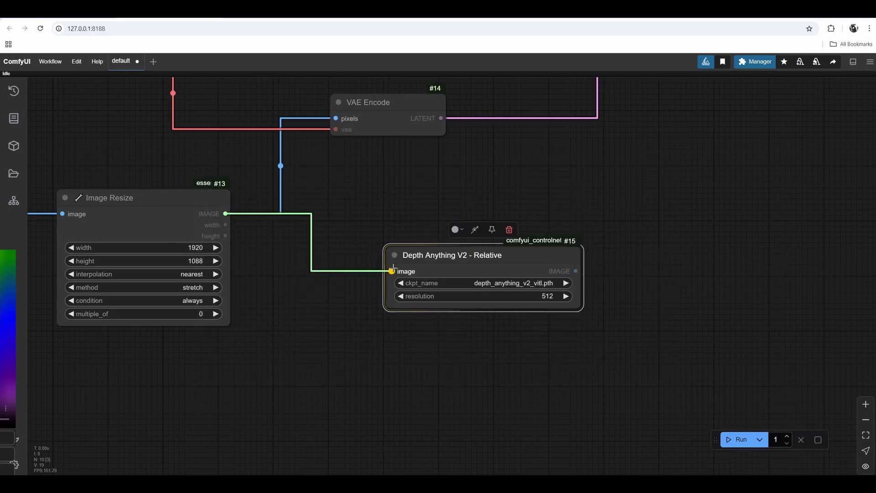
pyautogui.moveTo(470, 256); pyautogui.dragTo(458, 361)
pyautogui.moveTo(458, 303); pyautogui.dragTo(456, 225)
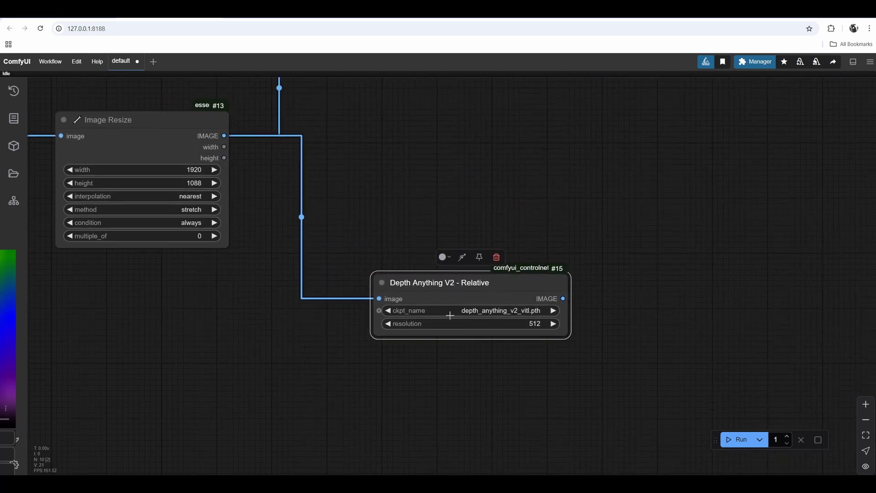
pyautogui.click(509, 325)
pyautogui.write('1088')
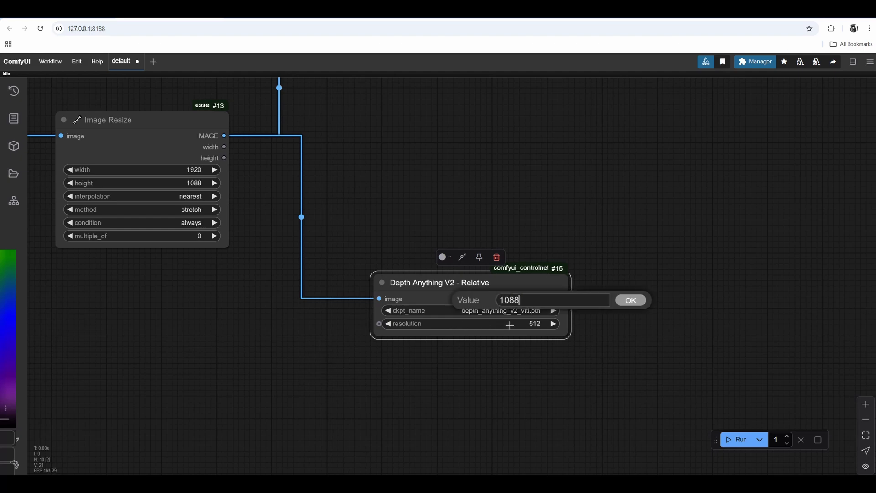
pyautogui.press('Return')
pyautogui.moveTo(273, 199); pyautogui.dragTo(278, 203)
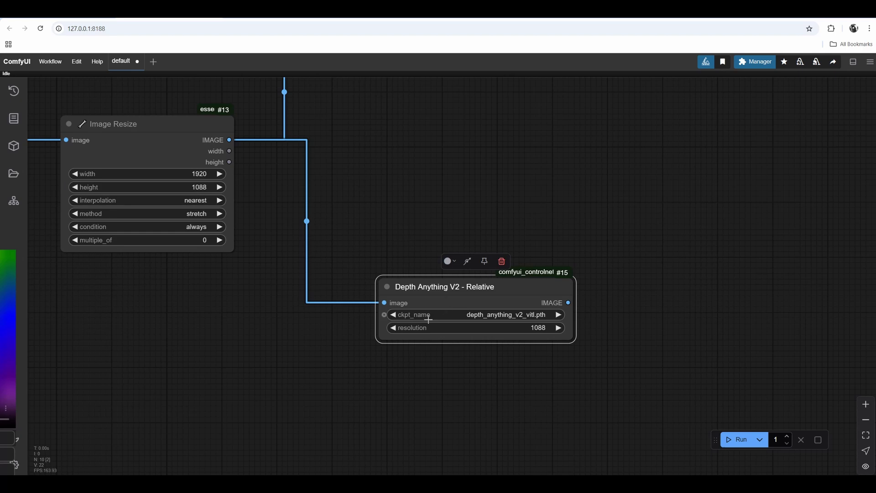
# Add a Preview Image node fed by Depth Anything V2 - Relative's IMAGE output and place it below and to the right of that node
pyautogui.moveTo(573, 220); pyautogui.dragTo(498, 194)
pyautogui.moveTo(500, 294); pyautogui.dragTo(595, 352)
pyautogui.click(625, 418)
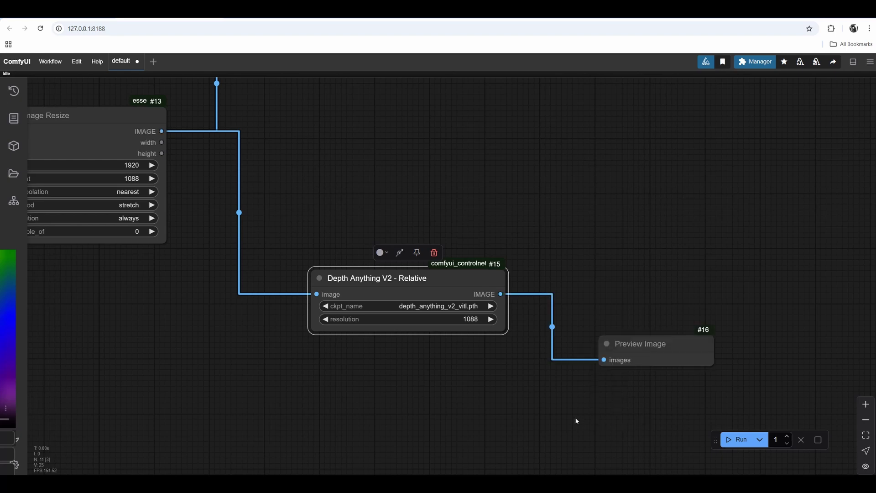
pyautogui.moveTo(644, 343); pyautogui.dragTo(588, 290)
pyautogui.moveTo(586, 351); pyautogui.dragTo(593, 372)
# Add an Apply ControlNet node to the upper right of the depth node and move Preview Image closer to Depth Anything V2
pyautogui.moveTo(656, 123); pyautogui.dragTo(574, 179)
pyautogui.doubleClick(573, 174)
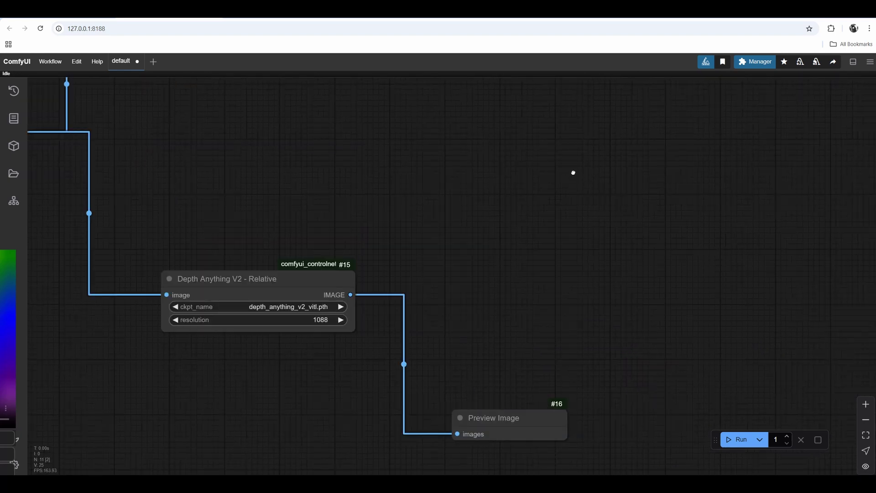
pyautogui.write('Apply ControlNet')
pyautogui.moveTo(533, 223); pyautogui.dragTo(427, 232)
pyautogui.moveTo(542, 179); pyautogui.dragTo(611, 171)
pyautogui.moveTo(391, 428); pyautogui.dragTo(386, 355)
pyautogui.hscroll(-2, 348, 309)
pyautogui.scroll(1, 348, 312)
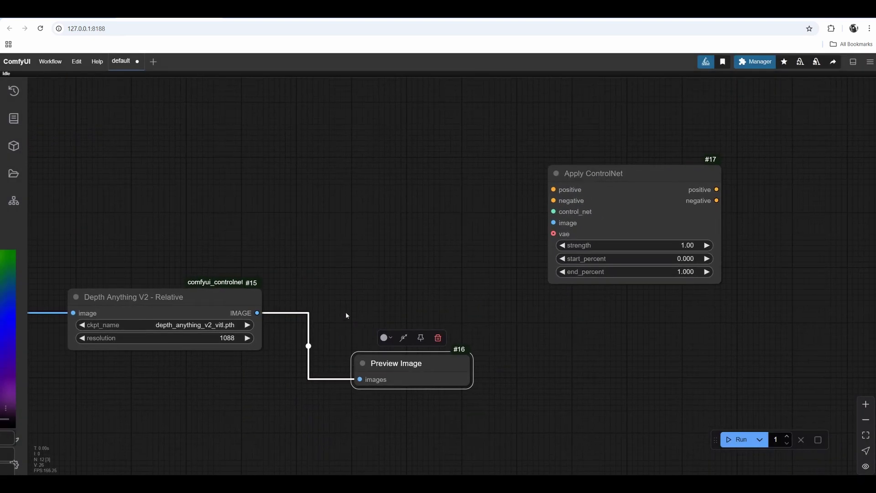
pyautogui.moveTo(596, 174); pyautogui.dragTo(597, 157)
pyautogui.moveTo(429, 258); pyautogui.dragTo(432, 272)
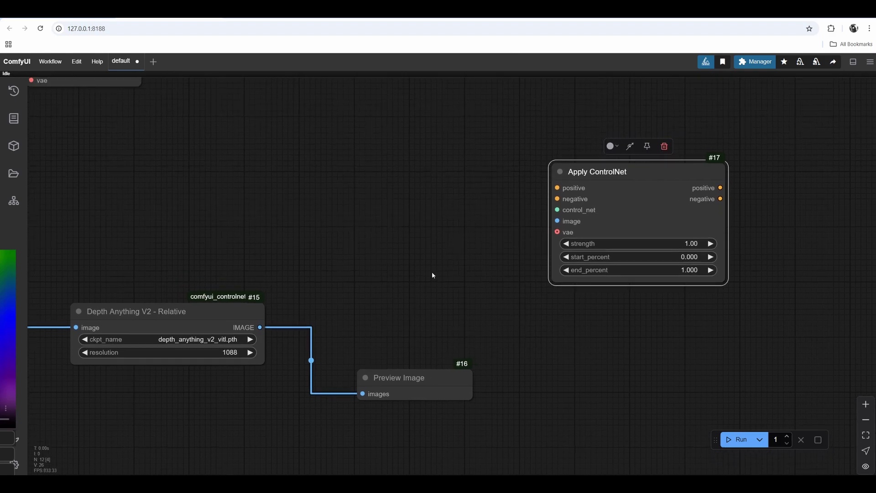
# Connect Depth Anything V2's IMAGE output and the checkpoint's VAE output to Apply ControlNet's image and vae inputs
pyautogui.moveTo(260, 327); pyautogui.dragTo(557, 228)
pyautogui.scroll(6, 421, 302)
pyautogui.hscroll(-1, 420, 301)
pyautogui.moveTo(421, 302); pyautogui.dragTo(416, 307)
pyautogui.scroll(-7, 407, 306)
pyautogui.moveTo(311, 305); pyautogui.dragTo(430, 297)
pyautogui.moveTo(241, 270); pyautogui.dragTo(206, 258)
pyautogui.moveTo(125, 206); pyautogui.dragTo(487, 317)
# Connect the CONDITIONING outputs of the upper and lower CLIP Text Encode nodes to Apply ControlNet's positive and negative inputs
pyautogui.scroll(3, 520, 249)
pyautogui.moveTo(197, 254); pyautogui.dragTo(349, 264)
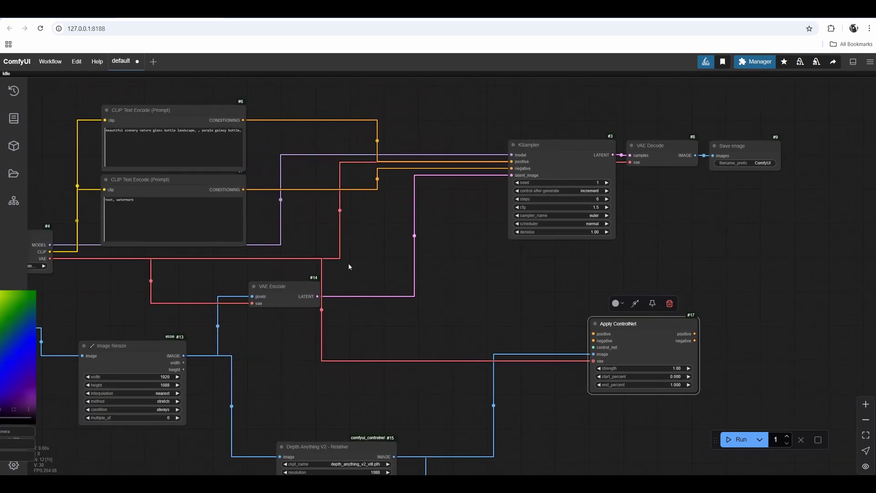
pyautogui.moveTo(243, 120); pyautogui.dragTo(593, 334)
pyautogui.hscroll(-1, 257, 200)
pyautogui.moveTo(254, 197); pyautogui.dragTo(623, 342)
# Shift KSampler, VAE Decode and Save Image to the right and route Apply ControlNet's positive and negative outputs into the KSampler
pyautogui.moveTo(648, 293); pyautogui.dragTo(544, 301)
pyautogui.keyDown('ctrl'); pyautogui.moveTo(788, 251); pyautogui.dragTo(444, 127); pyautogui.keyUp('ctrl')
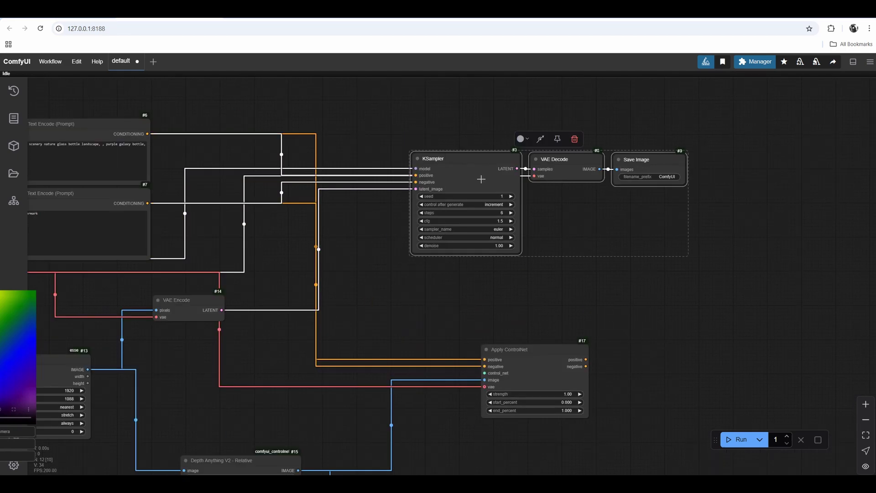
pyautogui.moveTo(454, 176); pyautogui.dragTo(694, 200)
pyautogui.moveTo(610, 267); pyautogui.dragTo(513, 238)
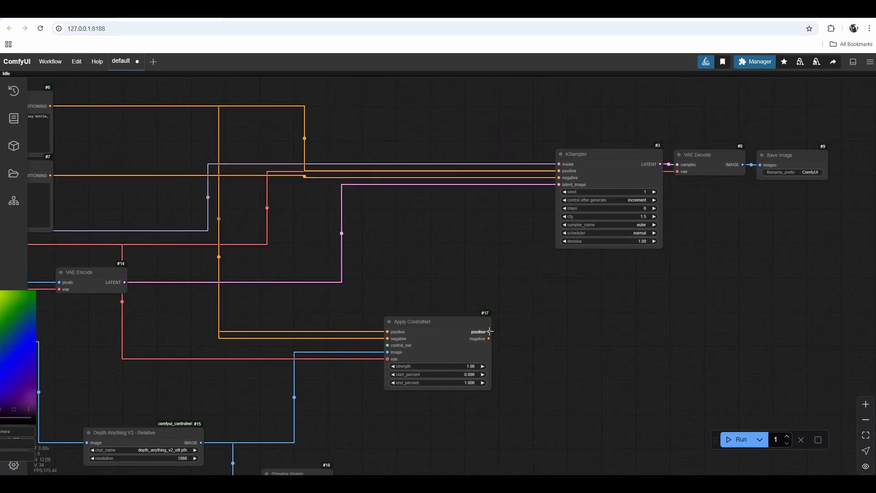
pyautogui.moveTo(488, 332); pyautogui.dragTo(560, 171)
pyautogui.moveTo(489, 338); pyautogui.dragTo(559, 178)
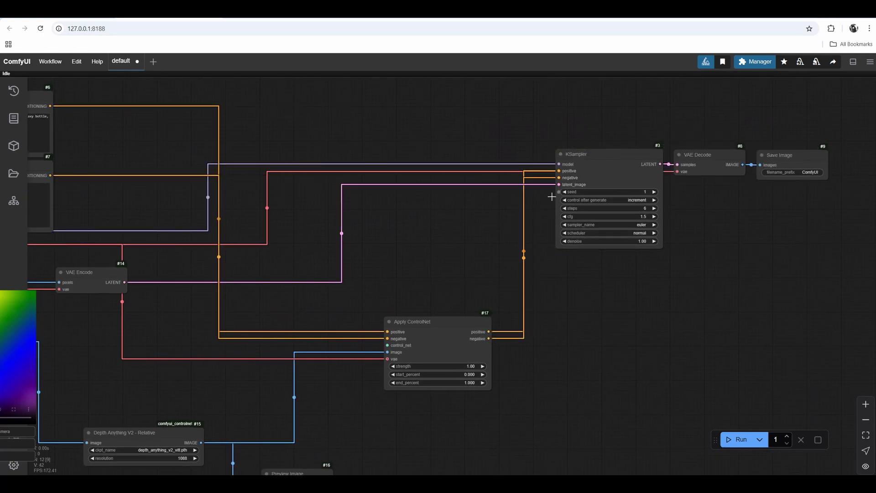
# Add a Load ControlNet Model node in the space between VAE Encode and Depth Anything V2 - Relative
pyautogui.scroll(4, 517, 261)
pyautogui.moveTo(386, 352); pyautogui.dragTo(366, 349)
pyautogui.moveTo(159, 396); pyautogui.dragTo(480, 256)
pyautogui.scroll(2, 480, 256)
pyautogui.moveTo(545, 220); pyautogui.dragTo(538, 177)
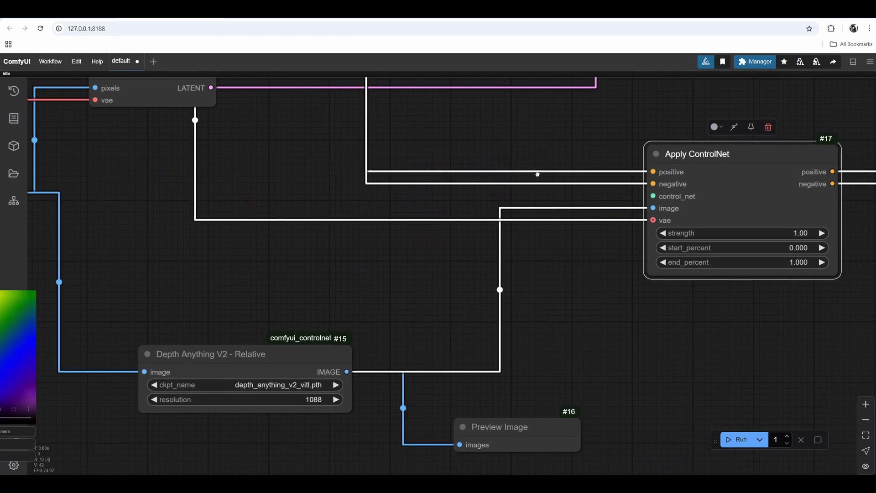
pyautogui.click(338, 194)
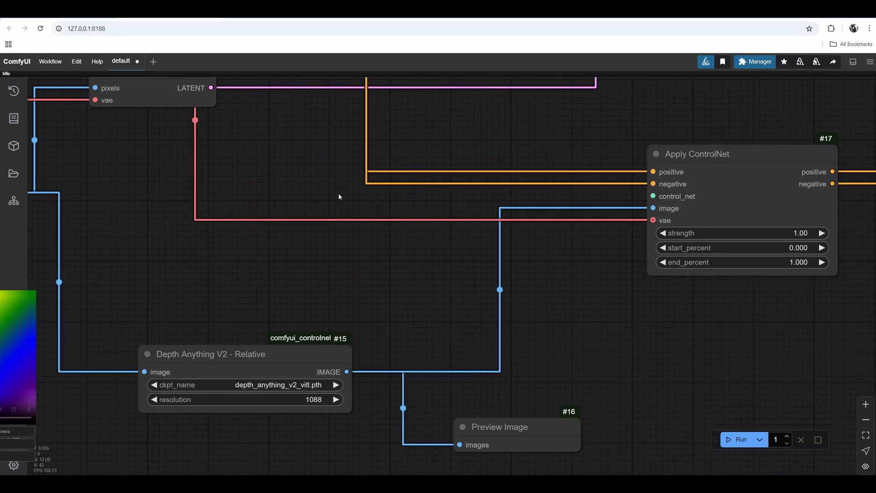
pyautogui.moveTo(338, 194); pyautogui.dragTo(478, 233)
pyautogui.doubleClick(289, 232)
pyautogui.write('load control')
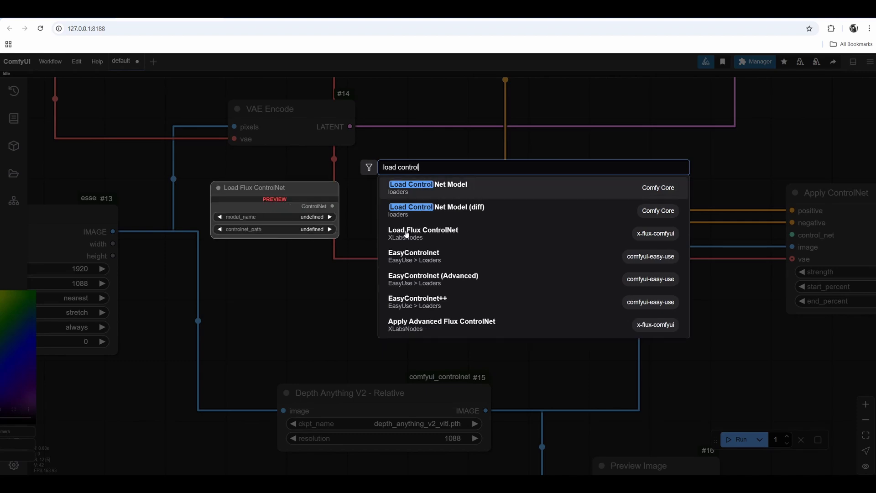
pyautogui.click(408, 191)
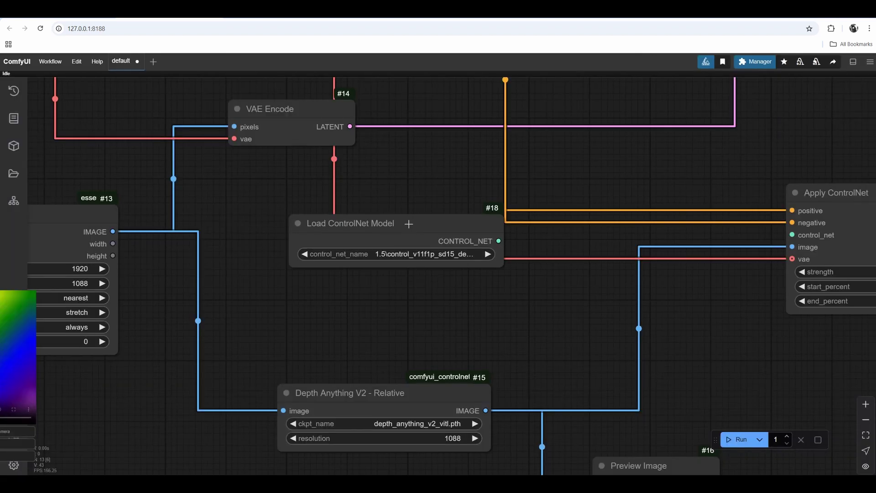
pyautogui.moveTo(409, 223); pyautogui.dragTo(359, 191)
# Check the loader's available ControlNet models and look up "controlnet depth sdxl" in the model manager, down to the xinsir/ControlNet Depth SDXL entry
pyautogui.click(375, 222)
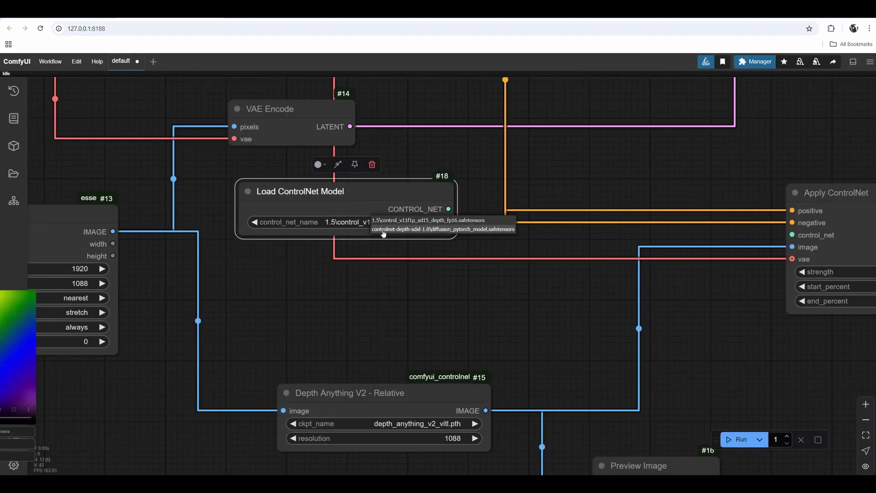
pyautogui.click(407, 230)
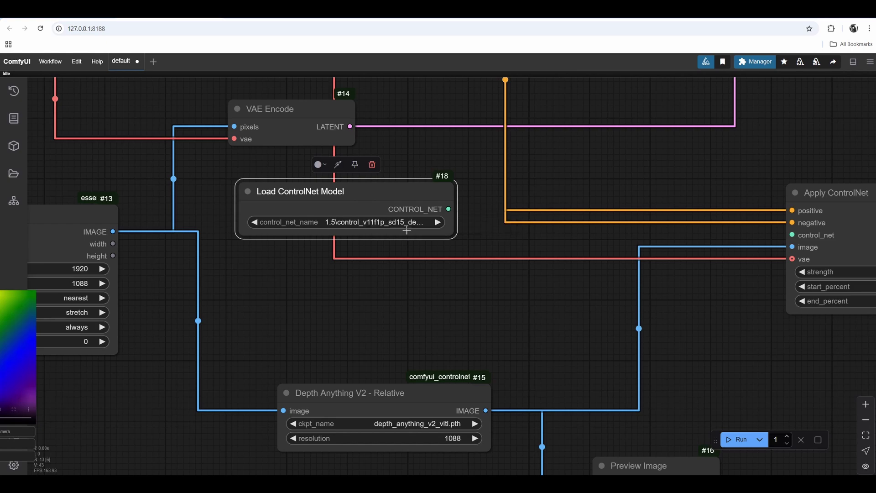
pyautogui.click(756, 62)
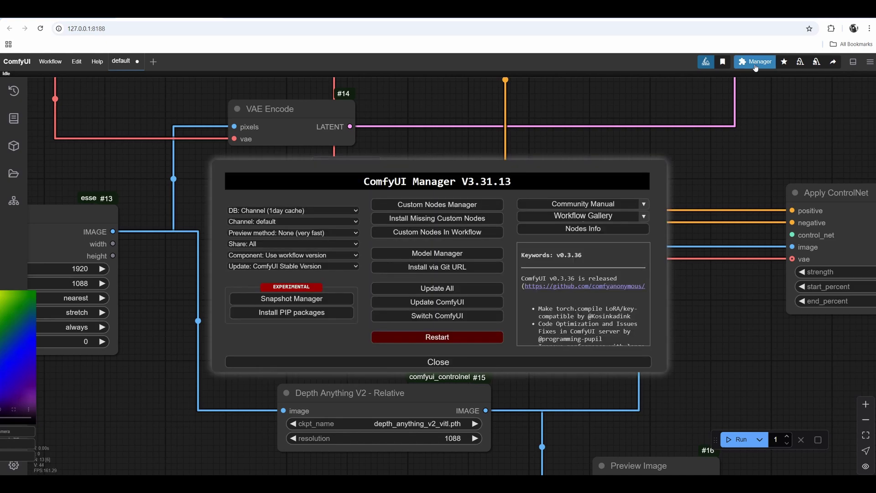
pyautogui.click(457, 252)
pyautogui.click(386, 115)
pyautogui.write('controlnet depth s')
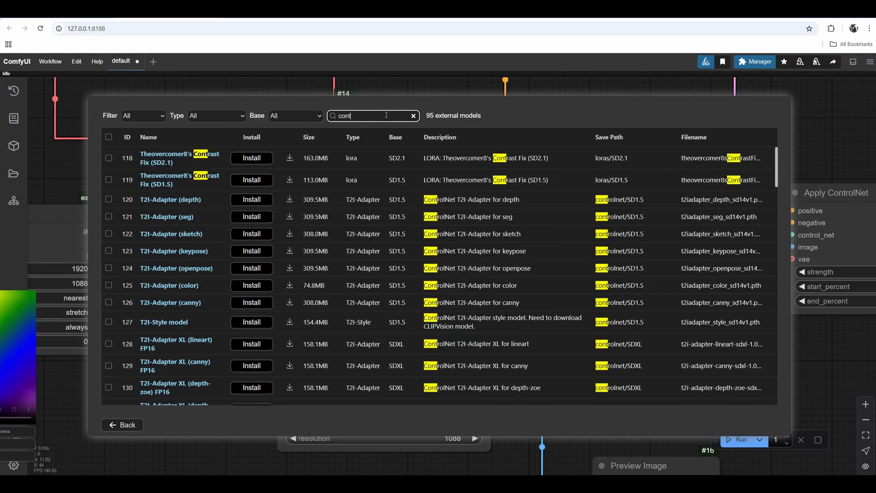
pyautogui.write('dxl')
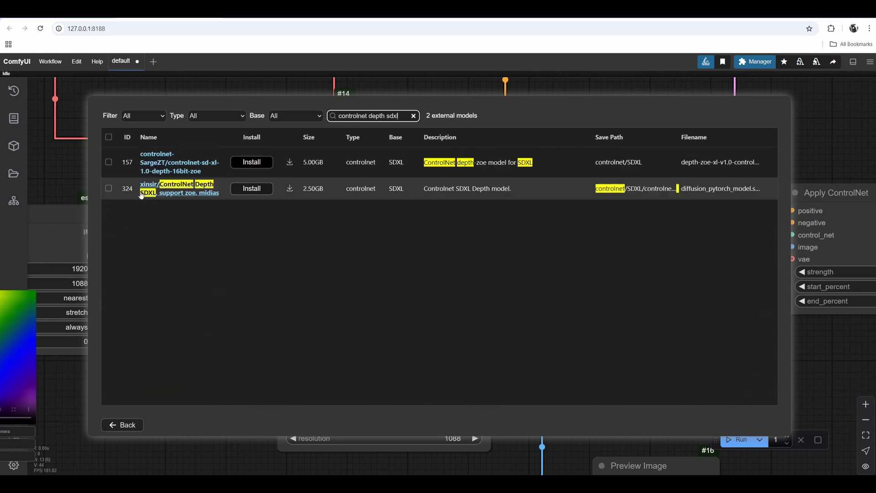
pyautogui.click(110, 189)
pyautogui.click(110, 189)
pyautogui.click(256, 189)
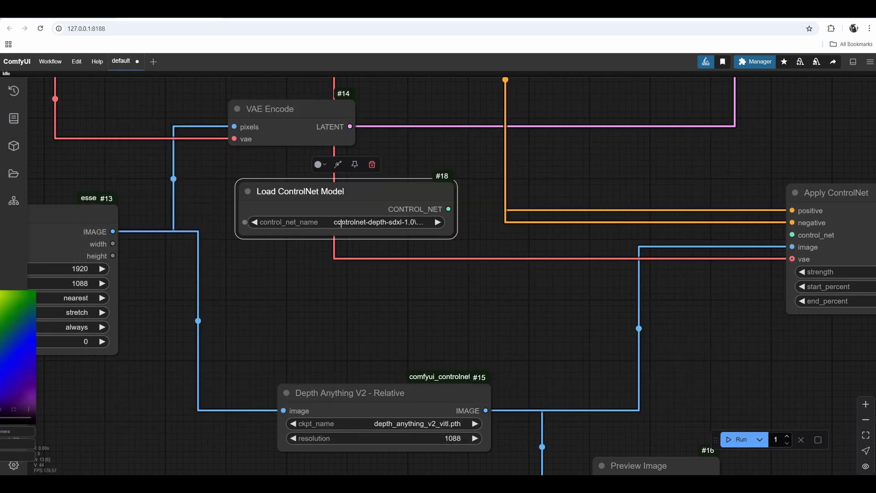
# Load controlnet-depth-sdxl-1.0\diffusion_pytorch_model.safetensors, place the loader just above Depth Anything V2, and connect its CONTROL_NET output to Apply ControlNet
pyautogui.click(341, 224)
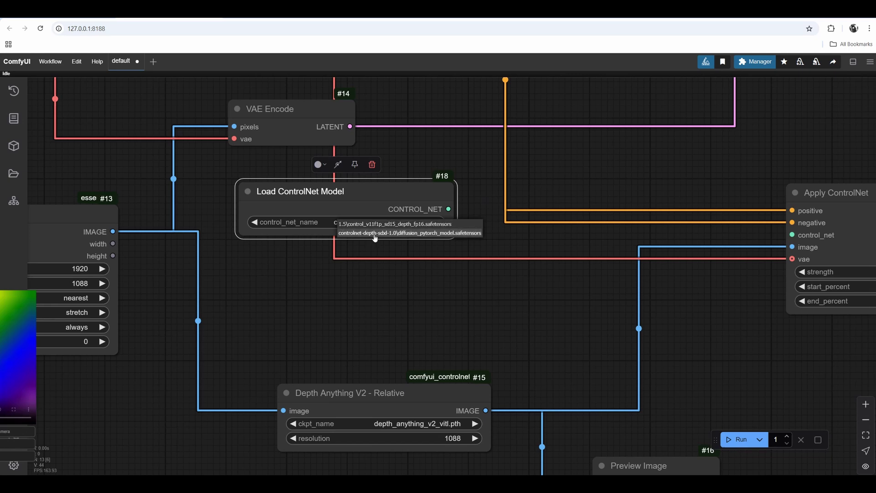
pyautogui.click(375, 235)
pyautogui.moveTo(349, 215); pyautogui.dragTo(328, 317)
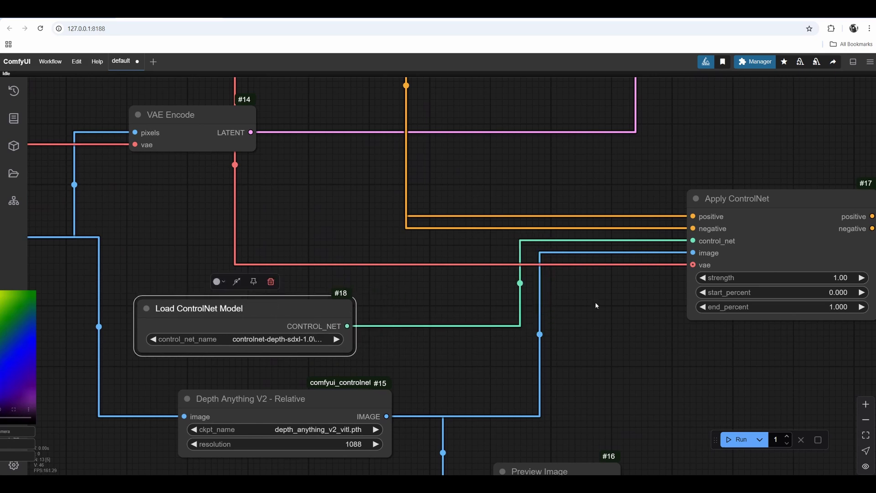
pyautogui.moveTo(590, 307); pyautogui.dragTo(509, 242)
pyautogui.moveTo(440, 277); pyautogui.dragTo(474, 296)
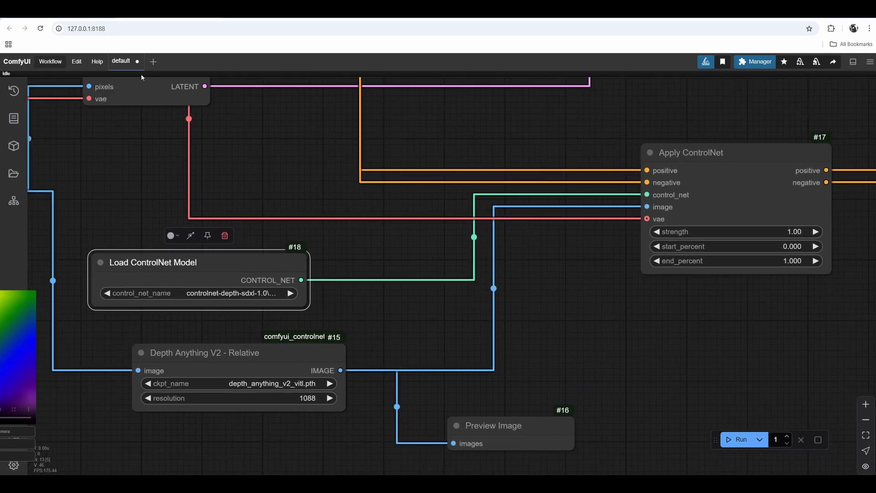
# Save the workflow under the name ScreenShare_3D
pyautogui.click(51, 64)
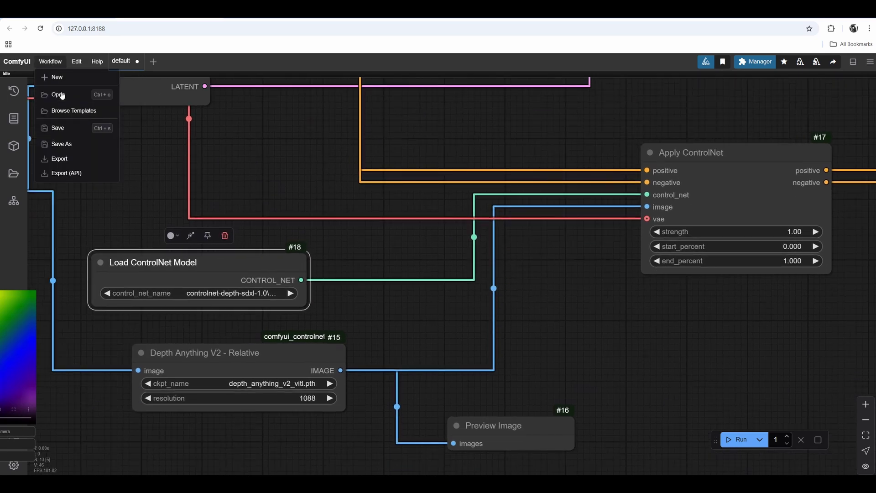
pyautogui.click(64, 133)
pyautogui.write('ScreenSha')
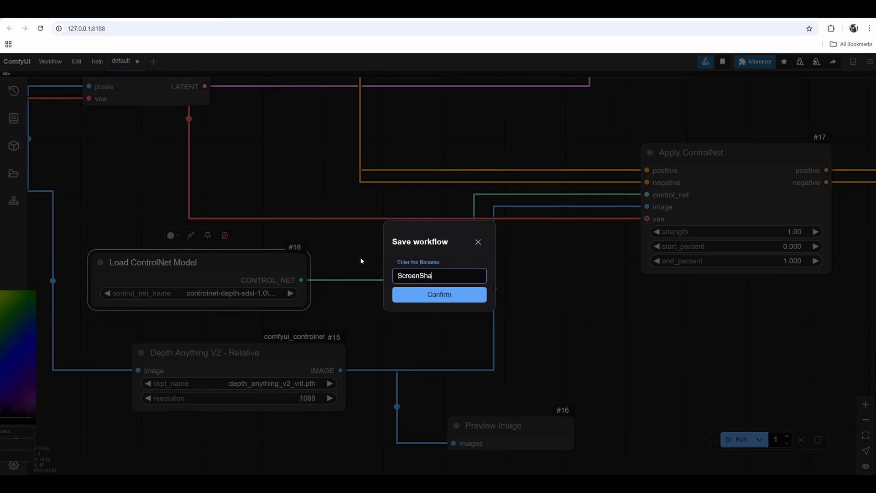
pyautogui.write('re_3D')
pyautogui.press('Return')
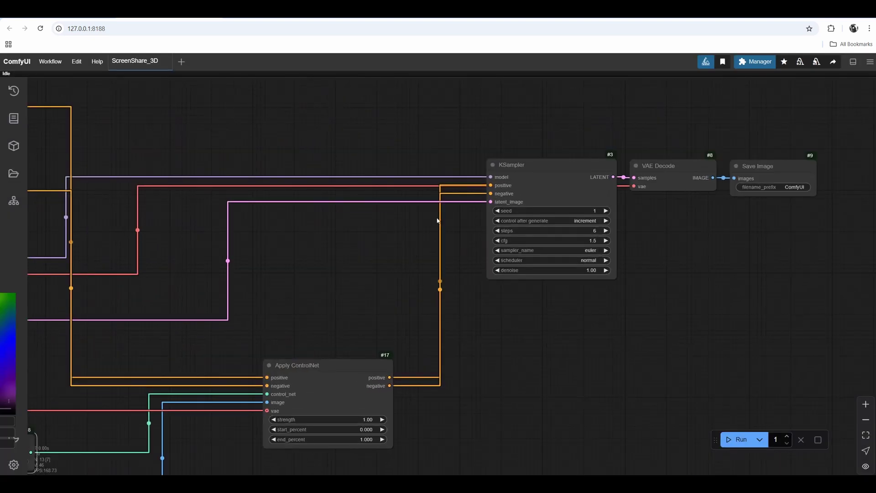
# Move the KSampler lower and spread VAE Decode and Save Image further apart along the row above it
pyautogui.moveTo(443, 202); pyautogui.dragTo(374, 186)
pyautogui.moveTo(500, 169); pyautogui.dragTo(483, 227)
pyautogui.moveTo(610, 227); pyautogui.dragTo(574, 254)
pyautogui.click(558, 185)
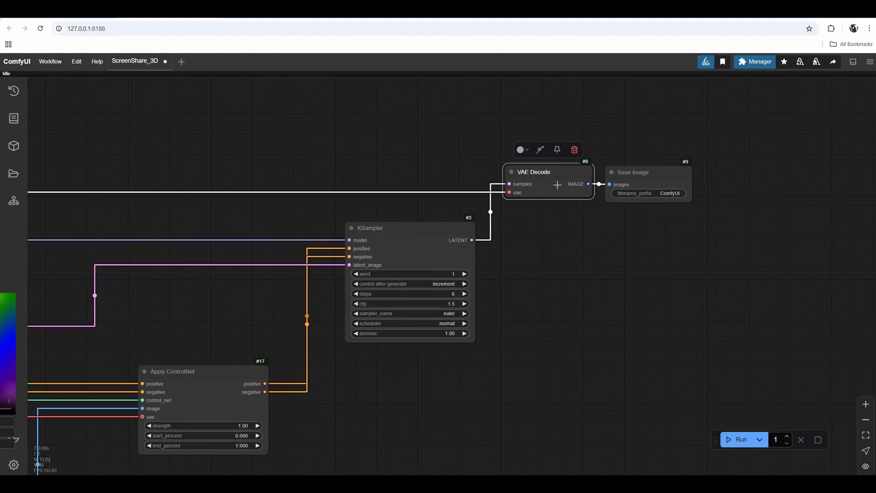
pyautogui.moveTo(649, 174); pyautogui.dragTo(747, 172)
pyautogui.moveTo(567, 175); pyautogui.dragTo(592, 172)
pyautogui.moveTo(753, 169); pyautogui.dragTo(764, 167)
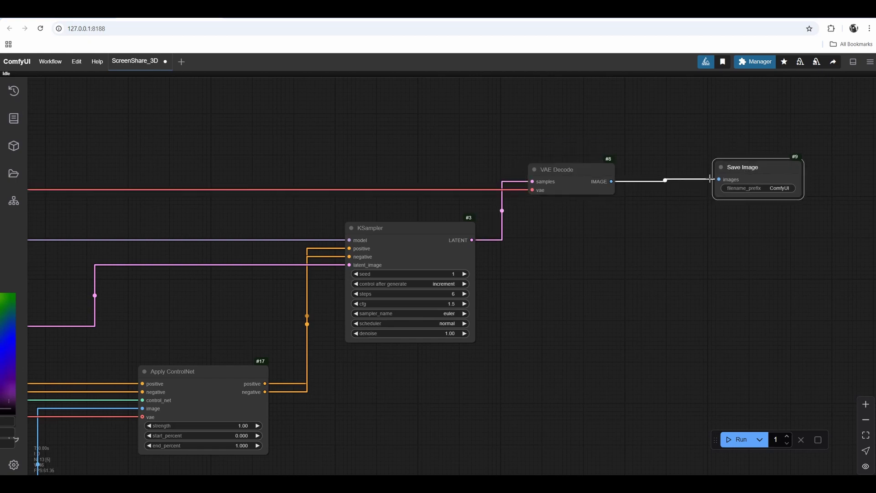
# Rename the upper CLIP Text Encode node to "CLIP Text Encode (Positive Prompt)"
pyautogui.moveTo(319, 242); pyautogui.dragTo(635, 269)
pyautogui.scroll(3, 546, 160)
pyautogui.moveTo(103, 177); pyautogui.dragTo(580, 239)
pyautogui.scroll(3, 580, 239)
pyautogui.click(489, 204)
pyautogui.moveTo(400, 177); pyautogui.dragTo(425, 150, button='middle')
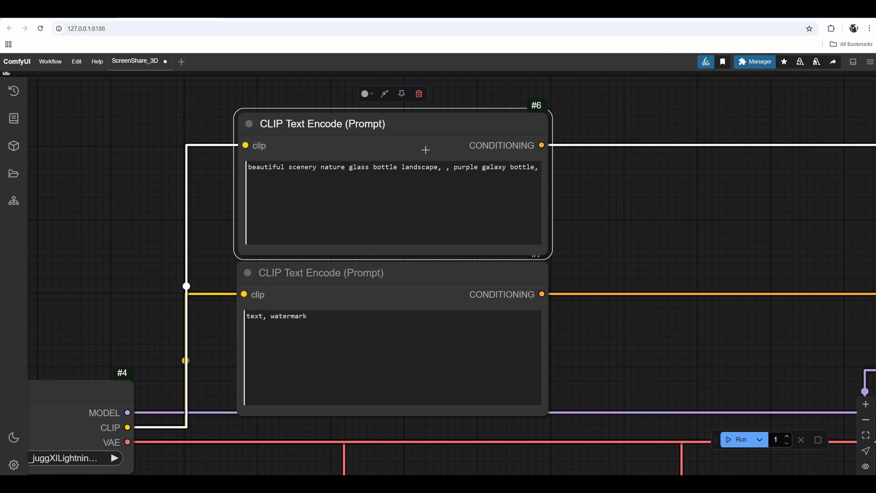
pyautogui.doubleClick(377, 128)
pyautogui.click(328, 123)
pyautogui.doubleClick(327, 124)
pyautogui.click(321, 123)
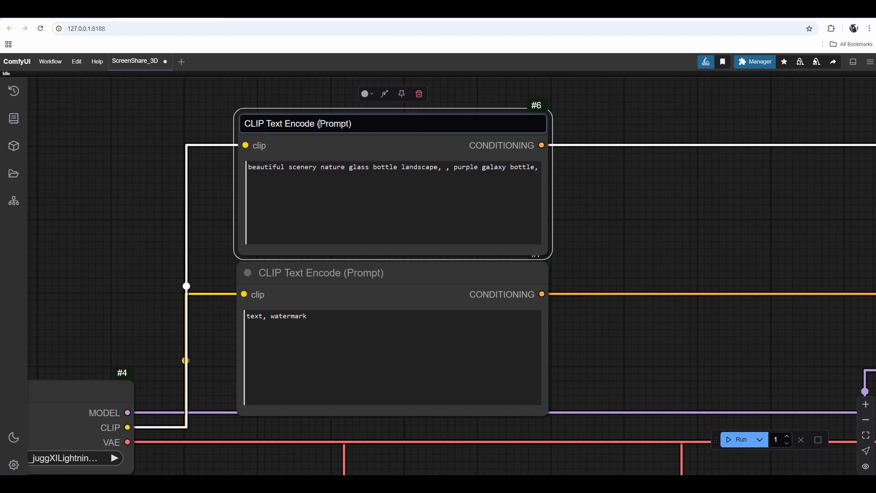
pyautogui.write('Positive')
pyautogui.press('Return')
# Rename the lower CLIP Text Encode node to "CLIP Text Encode (Negative Prompt)"
pyautogui.click(369, 290)
pyautogui.doubleClick(319, 273)
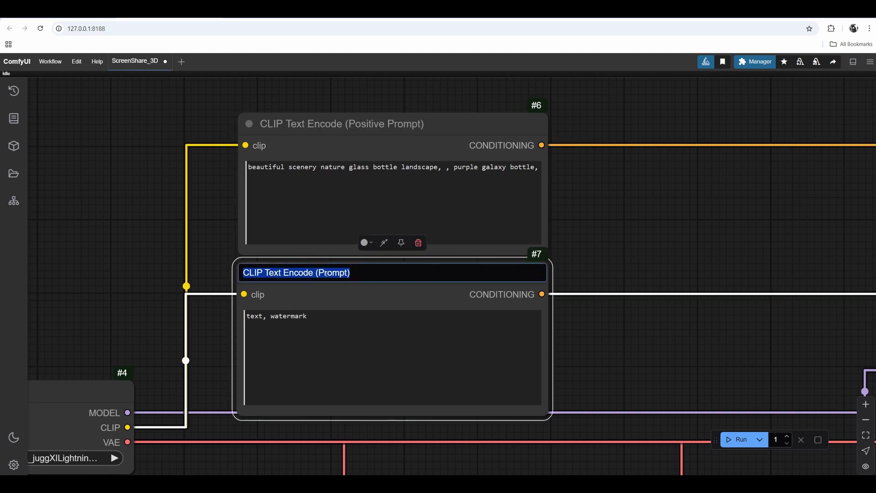
pyautogui.click(325, 274)
pyautogui.write('Negative')
pyautogui.press('Return')
pyautogui.tripleClick(444, 167)
pyautogui.click(703, 199)
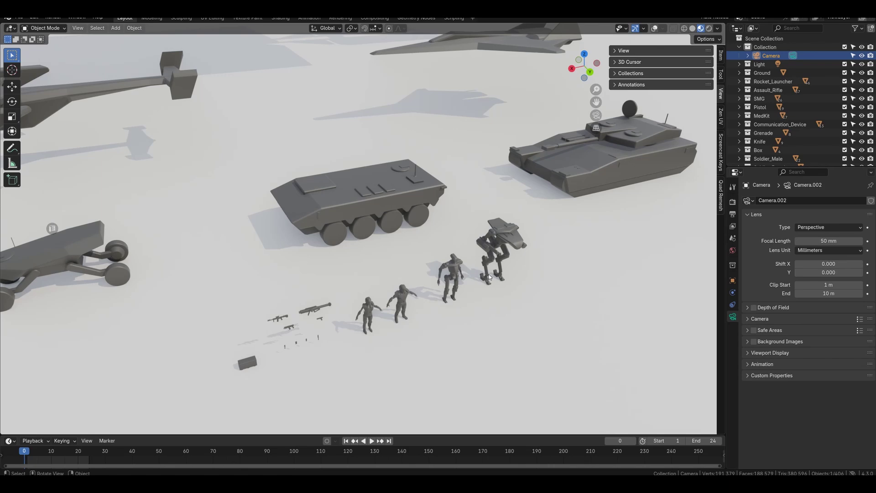
# Switch to Blender and isolate all parts of the rocket launcher from the rest of the scene in Local View
pyautogui.moveTo(420, 257)
pyautogui.mouseDown(button='middle')
pyautogui.moveTo(429, 267)
pyautogui.moveTo(535, 253)
pyautogui.moveTo(533, 208)
pyautogui.moveTo(463, 206)
pyautogui.moveTo(422, 273)
pyautogui.moveTo(434, 260)
pyautogui.mouseUp(button='middle')
pyautogui.keyDown('shift'); pyautogui.moveTo(423, 209); pyautogui.dragTo(417, 231, button='middle'); pyautogui.keyUp('shift')
pyautogui.scroll(1, 418, 230)
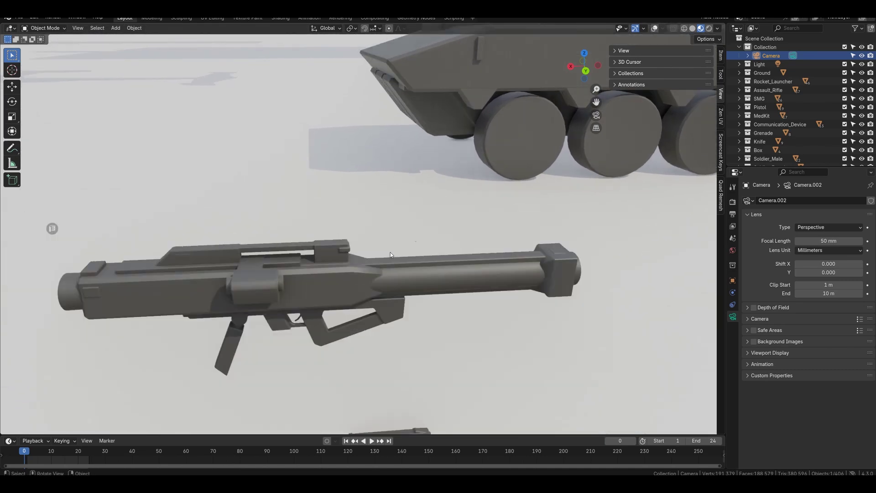
pyautogui.keyDown('shift'); pyautogui.moveTo(390, 267); pyautogui.dragTo(401, 261, button='middle'); pyautogui.keyUp('shift')
pyautogui.click(376, 274)
pyautogui.moveTo(58, 214); pyautogui.dragTo(638, 369)
pyautogui.press('KP_Divide')
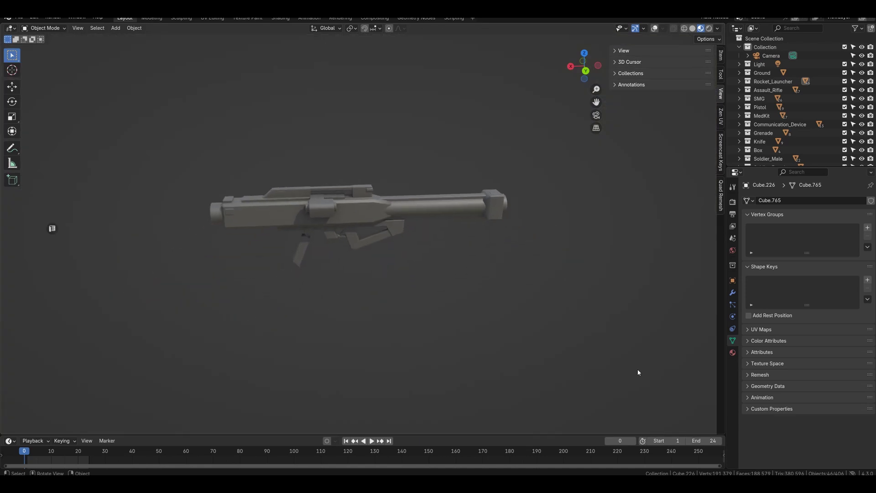
# Frame the isolated rocket launcher large in the viewport, hide the sidebar, and set Blender side by side with ComfyUI
pyautogui.moveTo(399, 265); pyautogui.dragTo(461, 290, button='middle')
pyautogui.scroll(4, 385, 271)
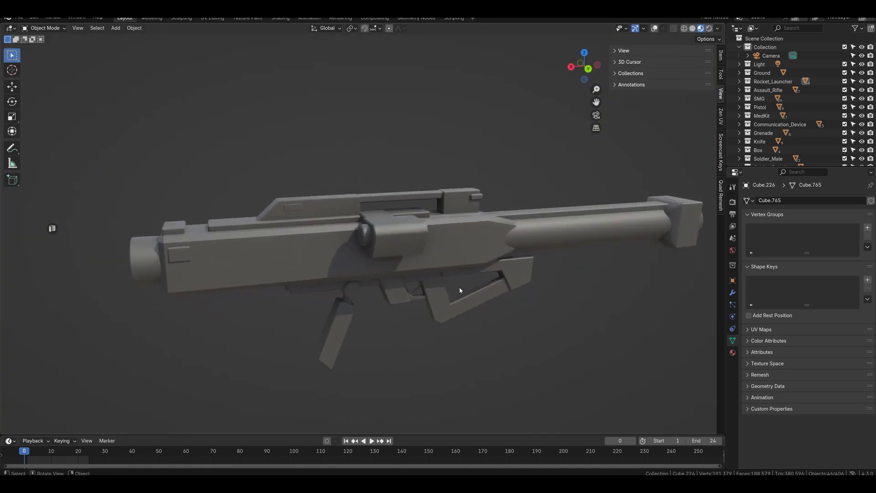
pyautogui.press('n')
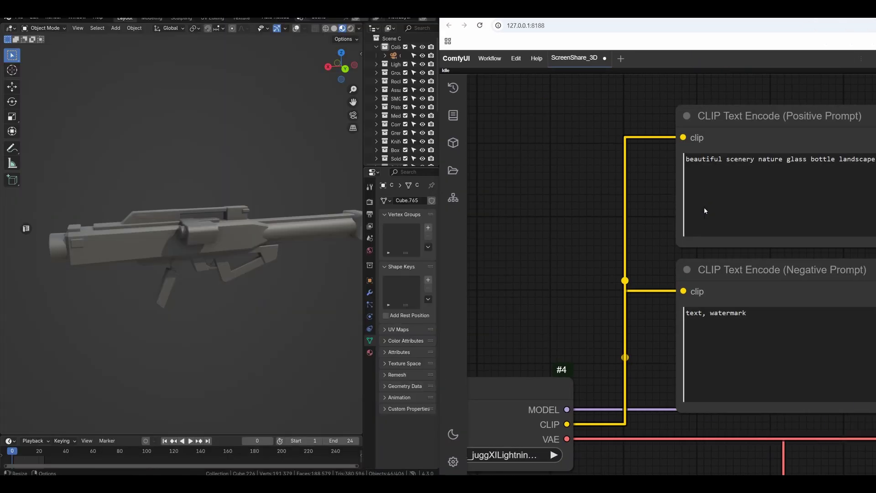
pyautogui.moveTo(514, 302); pyautogui.dragTo(635, 224, button='middle')
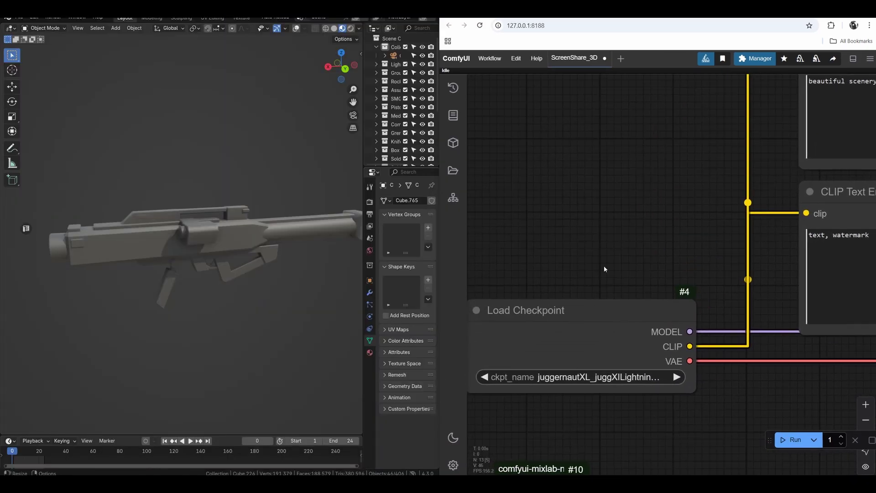
# Replace the positive prompt with a description of a gold, black and purple ornate sci-fi rocket launcher against a blurry Iceland black rocks background
pyautogui.scroll(-3, 558, 313)
pyautogui.moveTo(559, 313); pyautogui.dragTo(585, 279, button='middle')
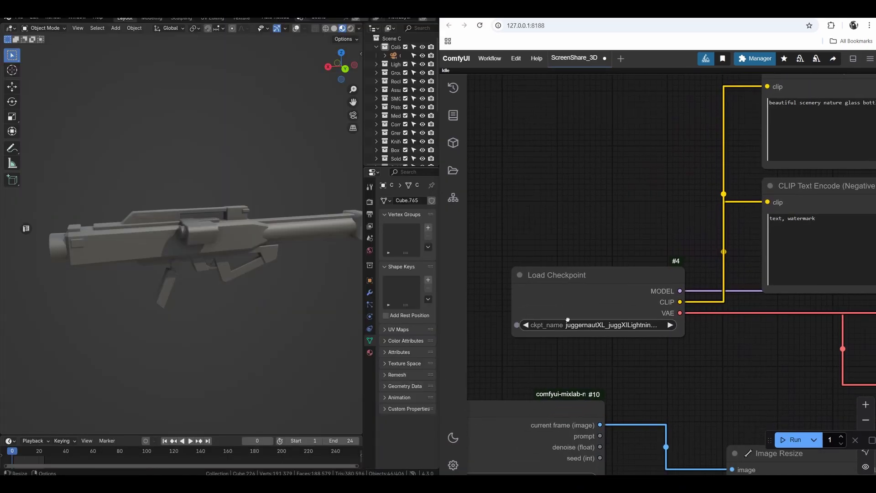
pyautogui.moveTo(568, 319); pyautogui.dragTo(607, 185, button='middle')
pyautogui.moveTo(596, 314); pyautogui.dragTo(656, 176, button='middle')
pyautogui.moveTo(728, 323); pyautogui.dragTo(773, 252, button='middle')
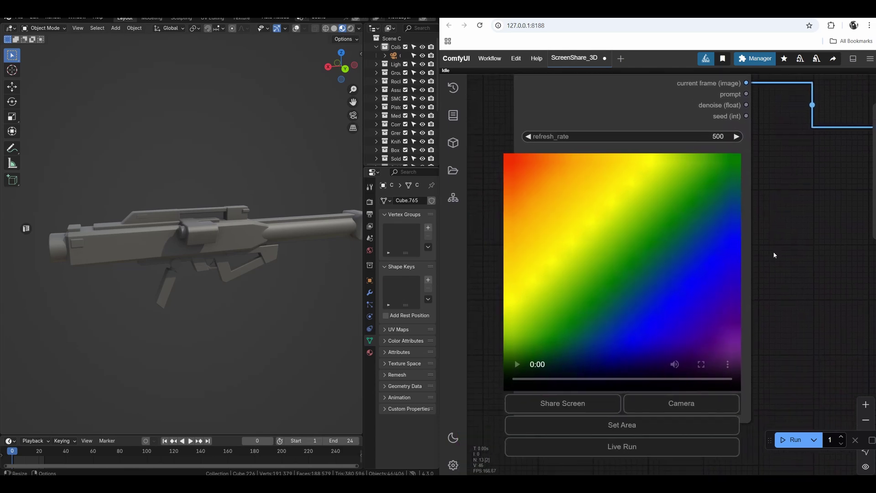
pyautogui.scroll(-2, 774, 251)
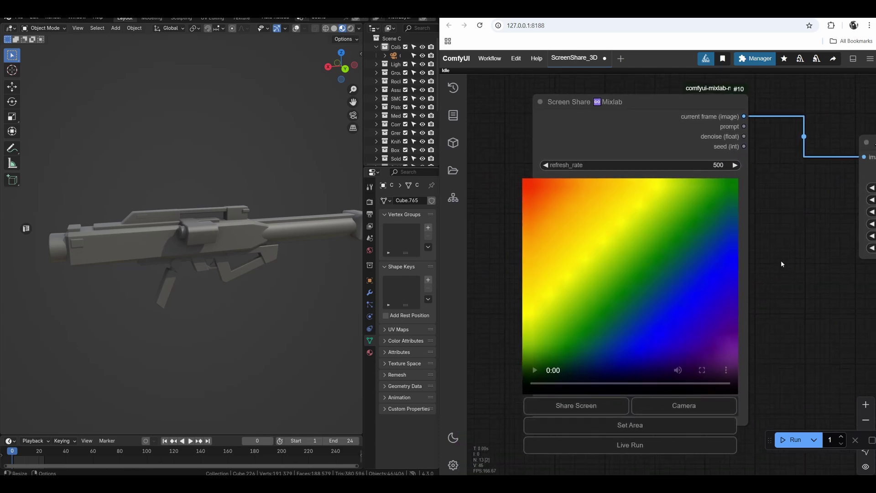
pyautogui.moveTo(781, 262); pyautogui.dragTo(748, 303, button='middle')
pyautogui.scroll(-3, 749, 303)
pyautogui.moveTo(749, 178); pyautogui.dragTo(599, 242, button='middle')
pyautogui.moveTo(707, 173); pyautogui.dragTo(596, 312, button='middle')
pyautogui.moveTo(660, 267); pyautogui.dragTo(673, 312, button='middle')
pyautogui.scroll(7, 644, 239)
pyautogui.tripleClick(646, 225)
pyautogui.click(647, 225)
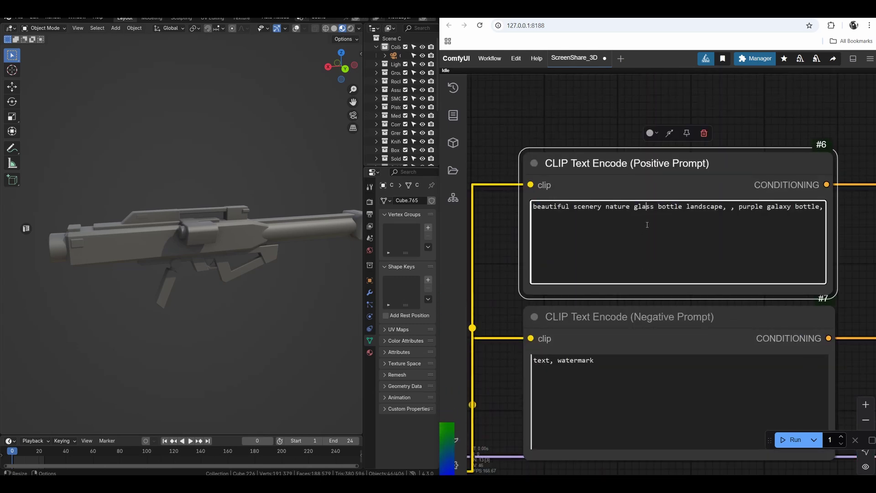
pyautogui.hotkey('ctrl', 'a')
pyautogui.write('gold black purple, portable sci-fi rocket launcher, shoulder-fired configuration, targeting scope, rear exhaust vents, reloadable rear chamber, foregrip handle, integrated targeting module, ornate sci-fi style with gilded armor segments, embedded gemstones, and luminous circuitry in elegant patterns. gear blends advanced alien technology with regal design built for elite operatives, royal guards, or high-born enforcers in a cosmic empire., blurry iceland black rocks background')
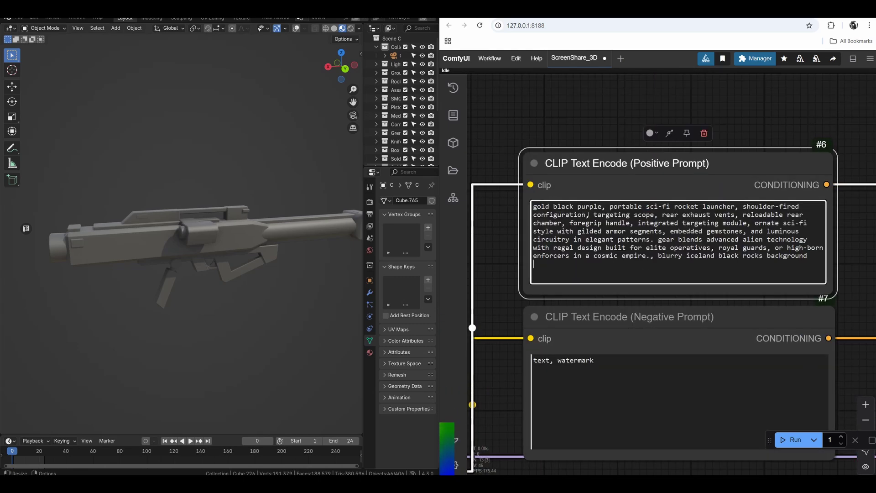
pyautogui.moveTo(547, 207); pyautogui.dragTo(715, 248)
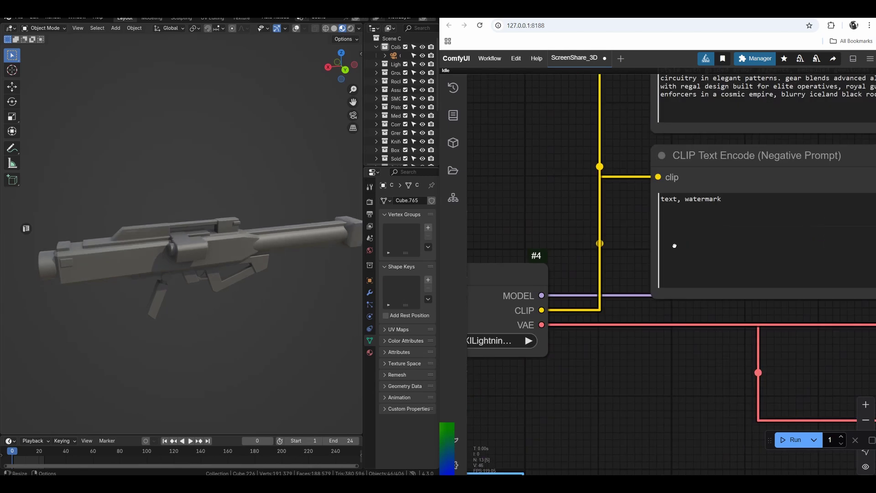
# Share the Blender window Sci-Fi_Props_Blockout through the Screen Share node
pyautogui.moveTo(676, 245); pyautogui.dragTo(776, 160, button='middle')
pyautogui.moveTo(606, 335); pyautogui.dragTo(733, 223, button='middle')
pyautogui.scroll(-3, 732, 222)
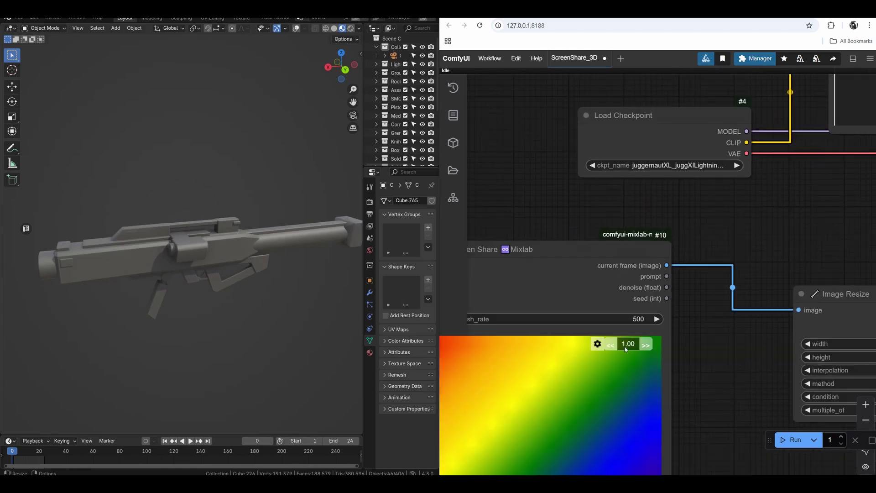
pyautogui.moveTo(670, 415); pyautogui.dragTo(764, 227)
pyautogui.scroll(-1, 764, 226)
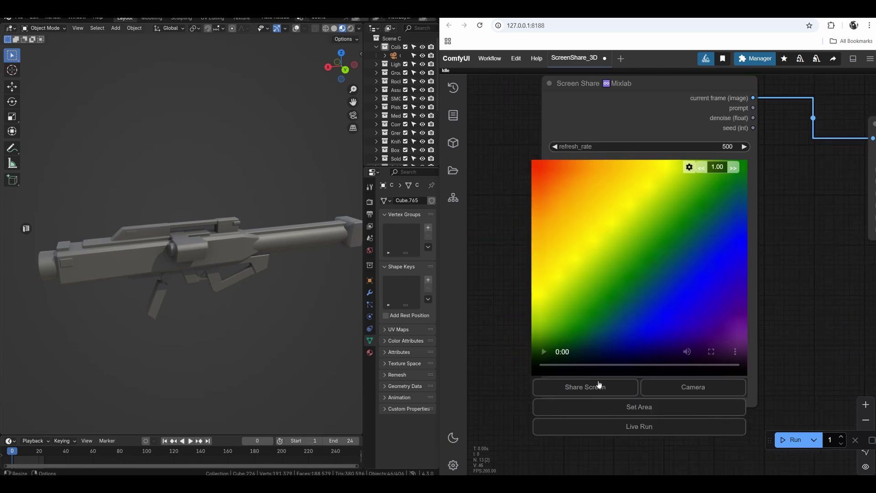
pyautogui.moveTo(771, 280); pyautogui.dragTo(757, 301)
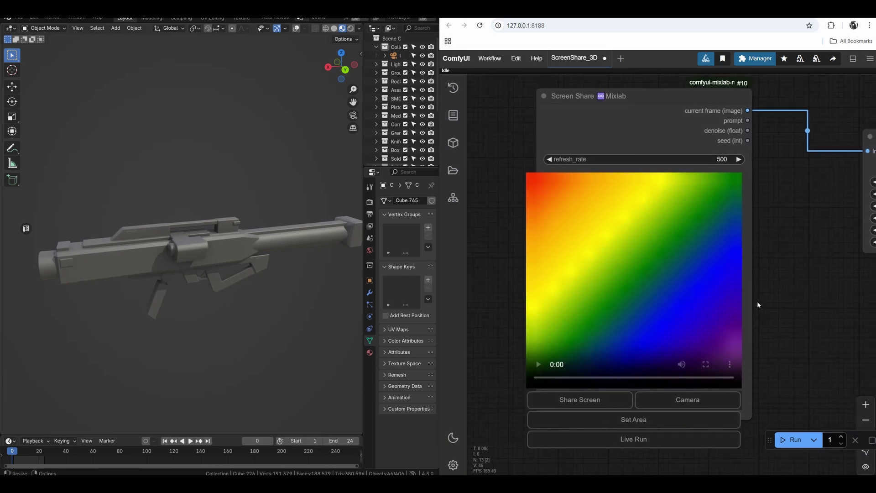
pyautogui.click(589, 401)
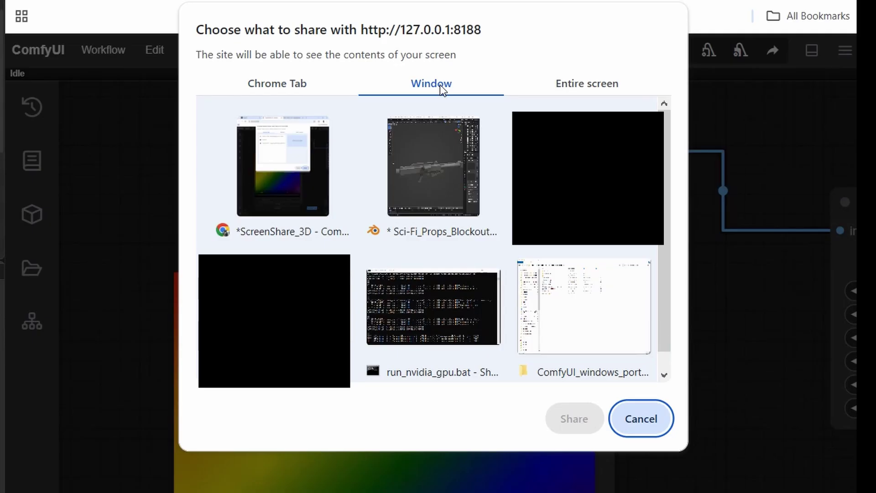
pyautogui.click(433, 166)
pyautogui.click(568, 417)
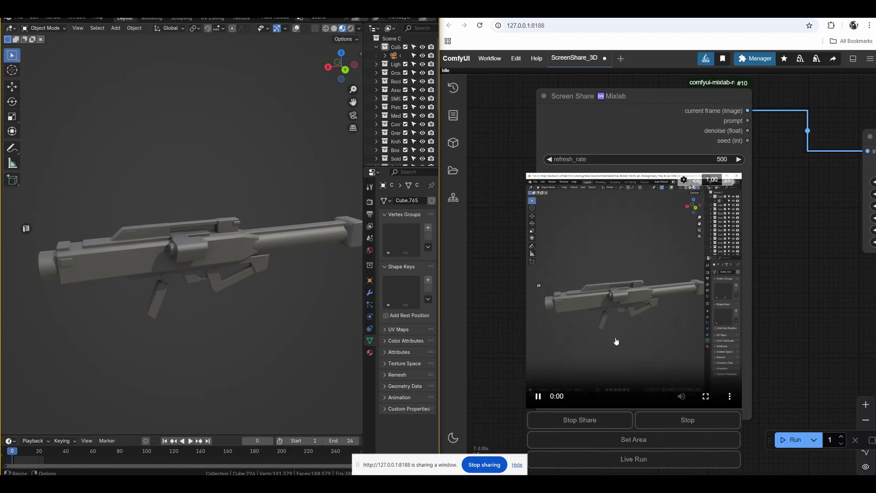
# Limit the screen-share capture area to a rectangle around the rocket launcher and turn the launcher to a new angle in Blender's viewport
pyautogui.click(635, 440)
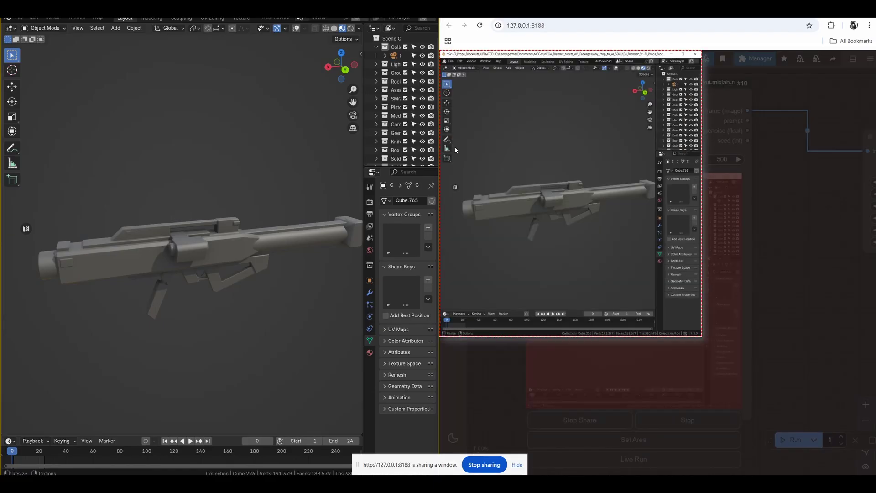
pyautogui.moveTo(456, 148); pyautogui.dragTo(532, 205)
pyautogui.moveTo(625, 236); pyautogui.dragTo(649, 250)
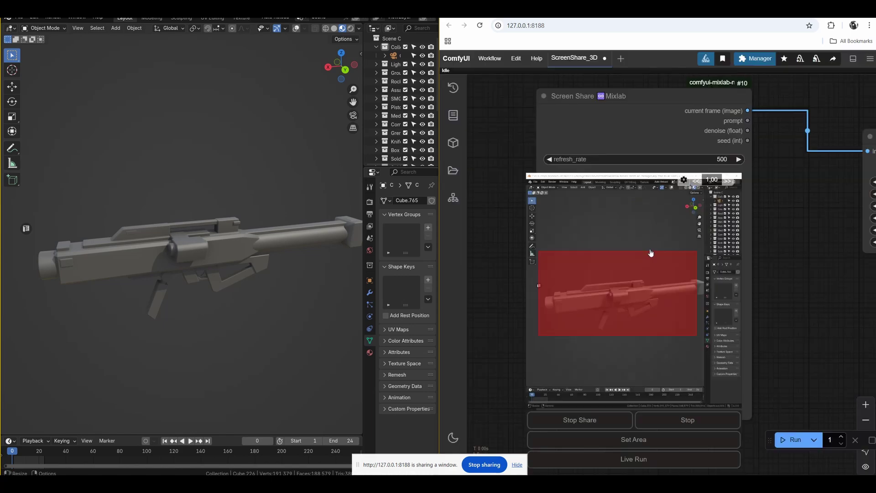
pyautogui.moveTo(266, 288); pyautogui.dragTo(238, 317, button='middle')
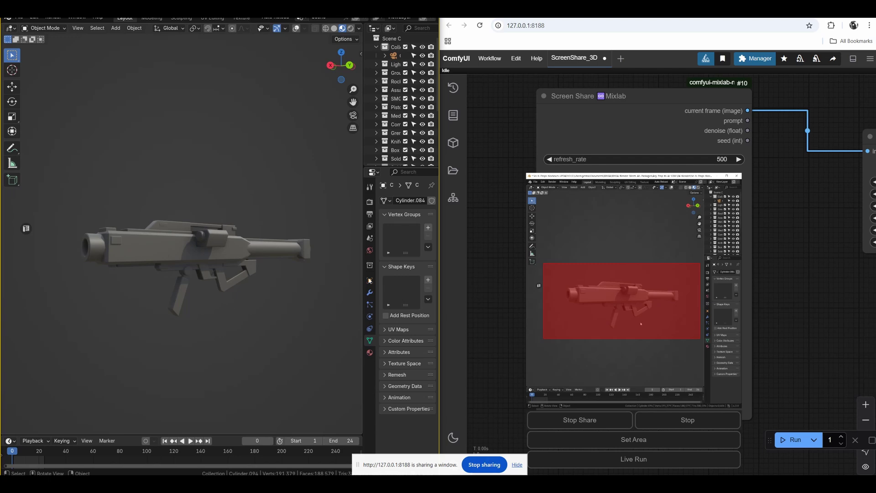
# Start the live run from the Screen Share node and follow the workflow through to the Save Image node
pyautogui.click(646, 464)
pyautogui.moveTo(780, 341); pyautogui.dragTo(599, 327)
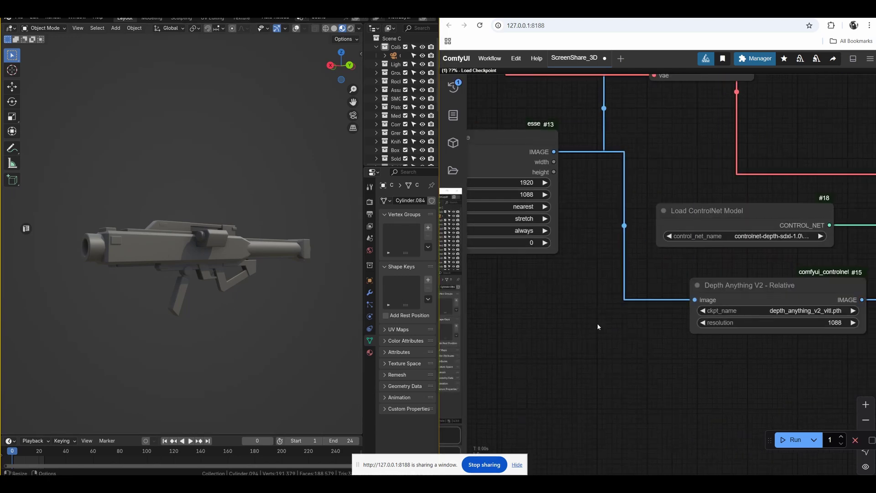
pyautogui.hscroll(13, 811, 163)
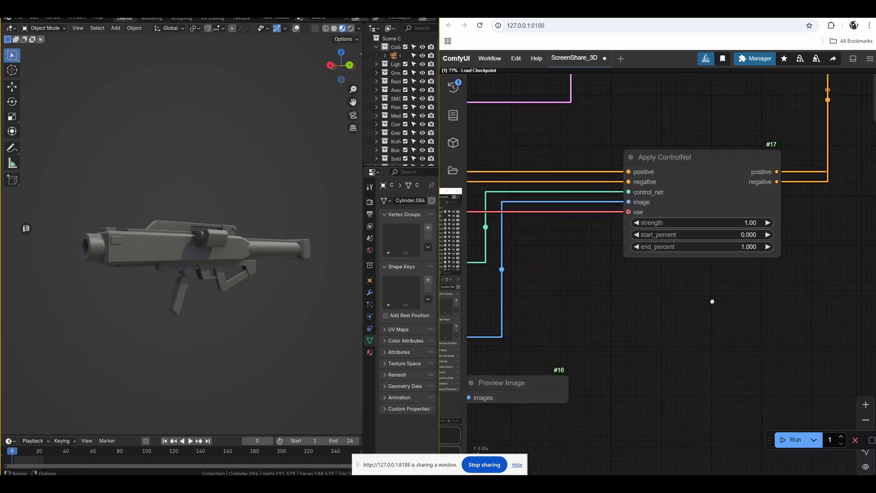
pyautogui.keyDown('ctrl'); pyautogui.scroll(-5, 731, 268); pyautogui.keyUp('ctrl')
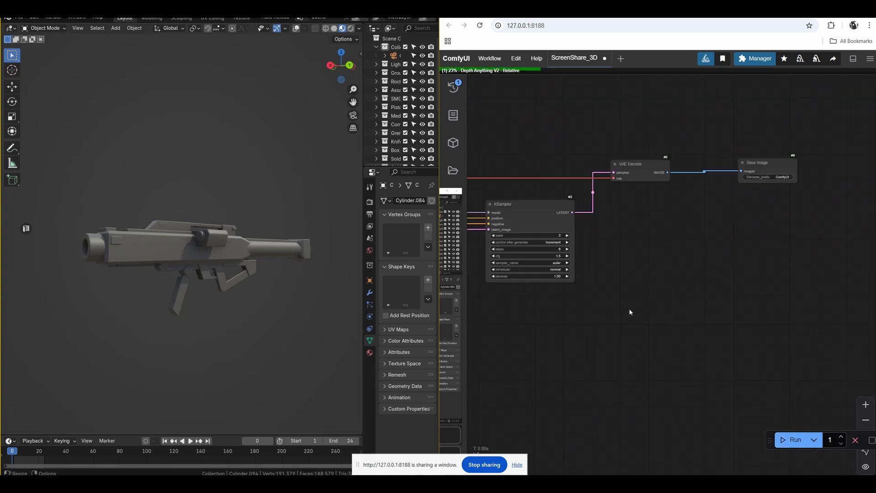
pyautogui.hscroll(-2, 640, 306)
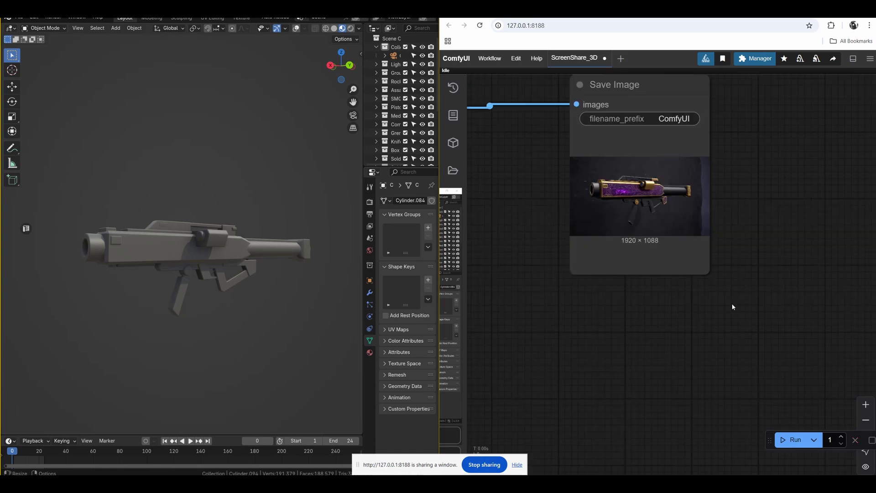
# Enlarge the Save Image node and inspect the generated rocket launcher render up close
pyautogui.hscroll(1, 734, 308)
pyautogui.moveTo(666, 298); pyautogui.dragTo(806, 416)
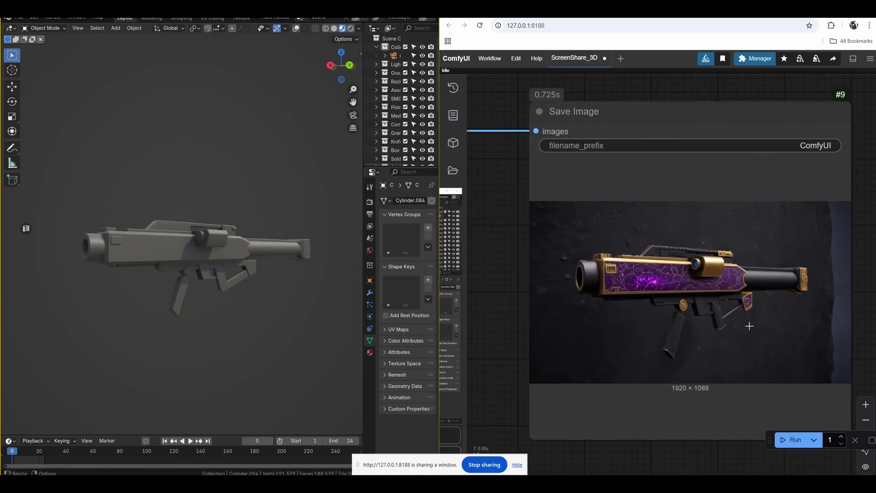
pyautogui.keyDown('ctrl'); pyautogui.scroll(2, 739, 320); pyautogui.keyUp('ctrl')
pyautogui.moveTo(813, 385); pyautogui.dragTo(854, 389)
pyautogui.moveTo(659, 318); pyautogui.dragTo(674, 292, button='middle')
pyautogui.scroll(-1, 626, 385)
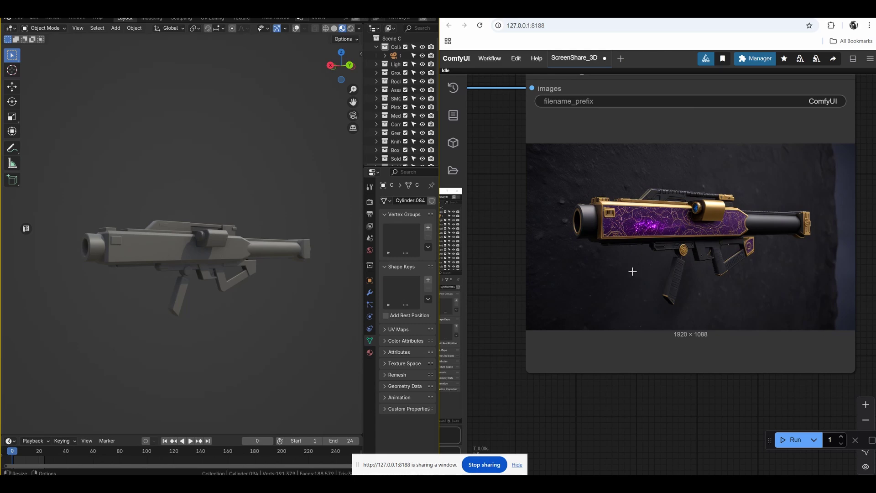
pyautogui.keyDown('ctrl'); pyautogui.scroll(1, 632, 272); pyautogui.keyUp('ctrl')
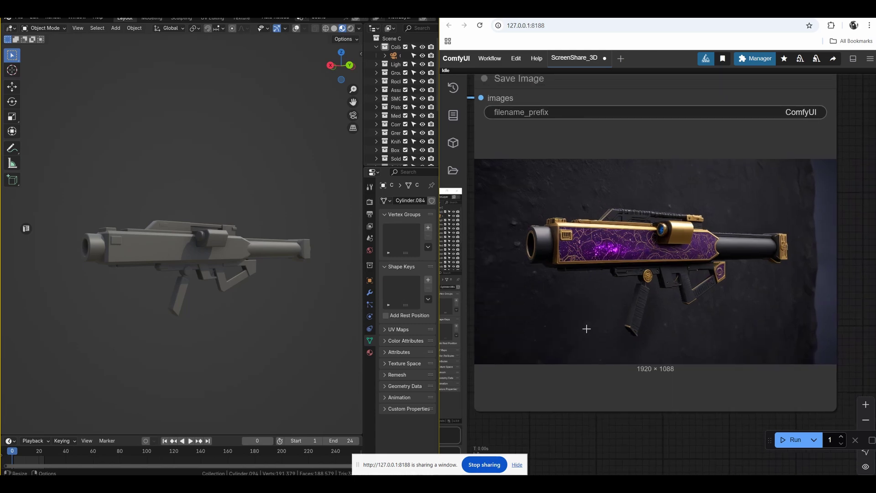
pyautogui.keyDown('ctrl'); pyautogui.scroll(-4, 616, 307); pyautogui.keyUp('ctrl')
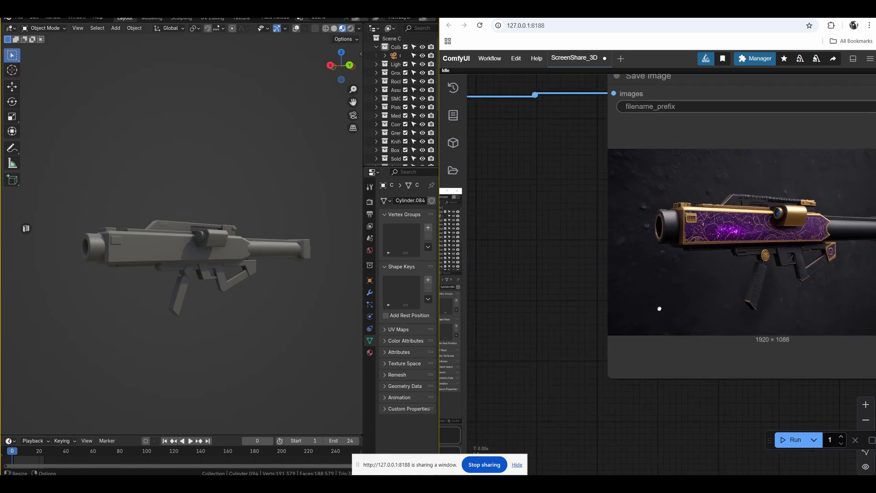
# Examine the Apply ControlNet strength setting and the launcher's depth map in the Preview Image node
pyautogui.scroll(-2, 613, 307)
pyautogui.moveTo(567, 354); pyautogui.dragTo(816, 304)
pyautogui.moveTo(534, 342); pyautogui.dragTo(834, 329)
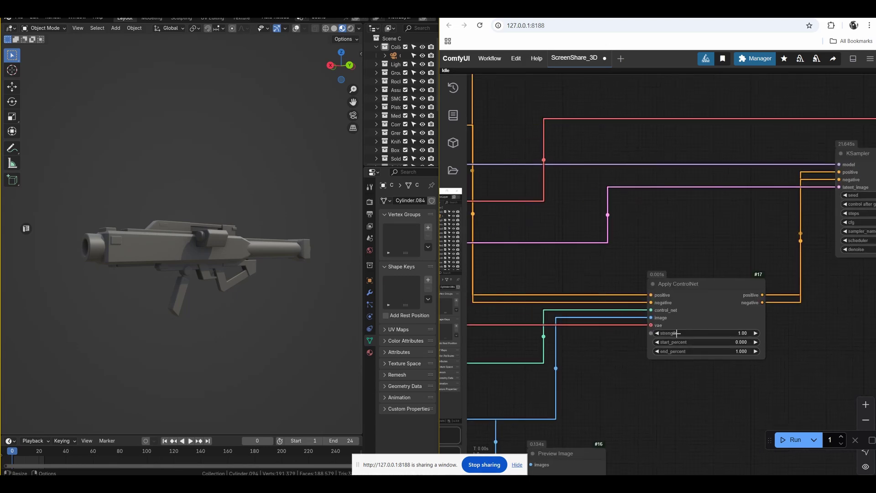
pyautogui.scroll(4, 721, 365)
pyautogui.moveTo(721, 365); pyautogui.dragTo(726, 379)
pyautogui.keyDown('ctrl'); pyautogui.scroll(4, 725, 380); pyautogui.keyUp('ctrl')
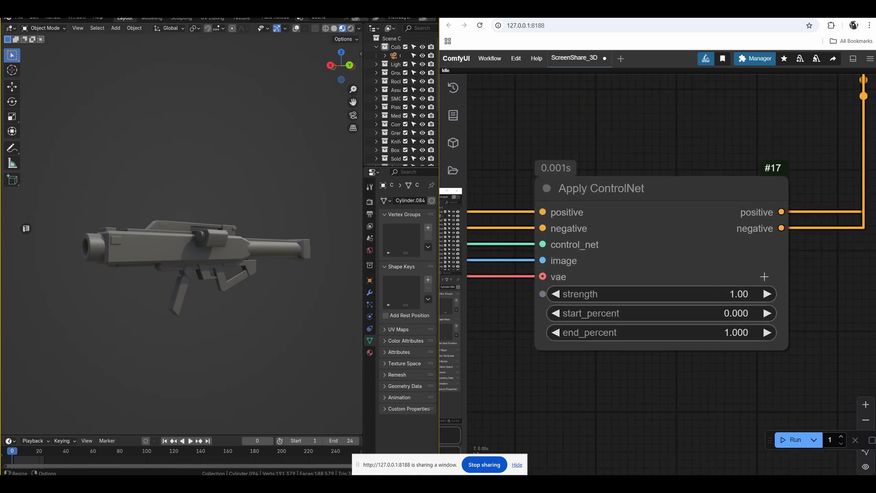
pyautogui.moveTo(820, 276); pyautogui.dragTo(791, 284)
pyautogui.moveTo(708, 317); pyautogui.dragTo(838, 105, button='middle')
pyautogui.moveTo(641, 315); pyautogui.dragTo(814, 122, button='middle')
pyautogui.scroll(3, 751, 260)
pyautogui.moveTo(743, 322); pyautogui.dragTo(736, 302, button='middle')
pyautogui.scroll(2, 725, 309)
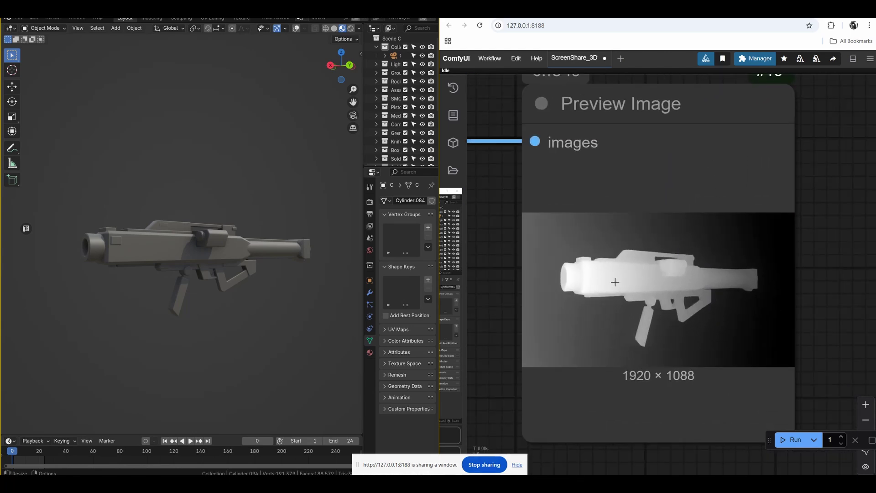
pyautogui.moveTo(725, 214); pyautogui.dragTo(575, 321, button='middle')
pyautogui.scroll(-5, 658, 247)
pyautogui.moveTo(731, 173); pyautogui.dragTo(647, 408, button='middle')
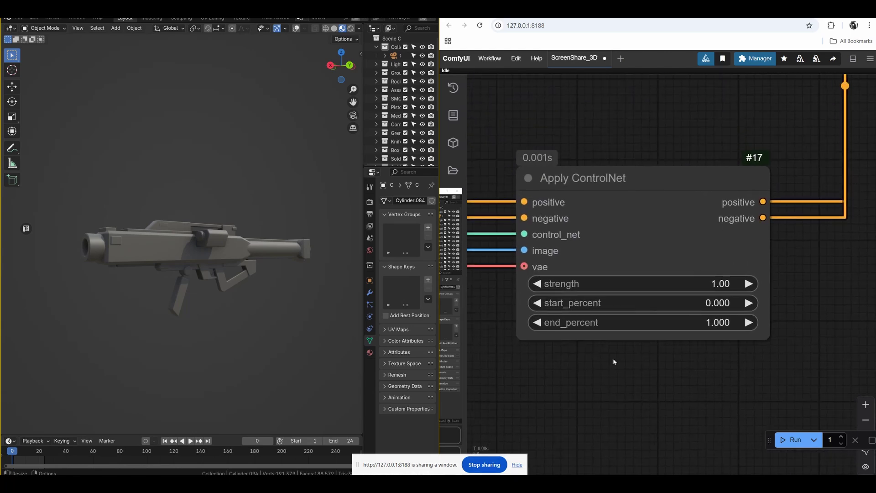
# Set the Apply ControlNet strength to 0.55 and run the workflow to generate a new render
pyautogui.click(708, 282)
pyautogui.write('.55')
pyautogui.press('Return')
pyautogui.moveTo(753, 206); pyautogui.dragTo(662, 269, button='middle')
pyautogui.scroll(-5, 663, 270)
pyautogui.moveTo(831, 274); pyautogui.dragTo(583, 351, button='middle')
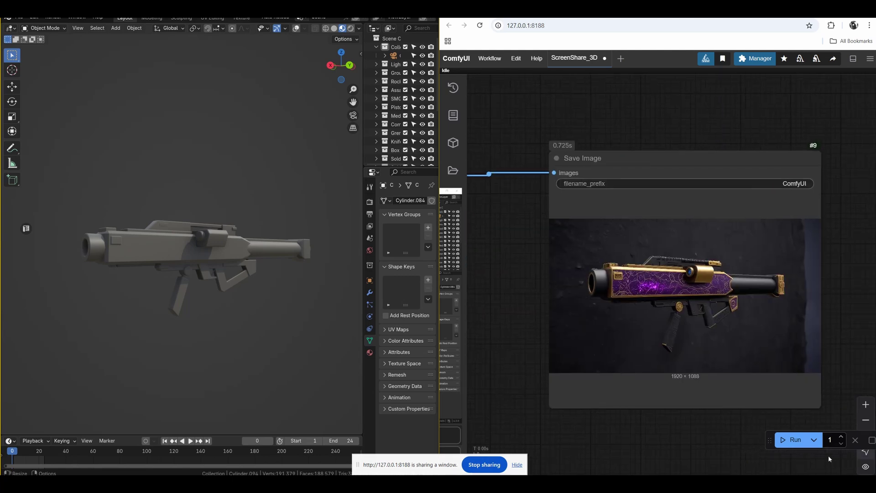
pyautogui.click(794, 440)
pyautogui.scroll(4, 767, 328)
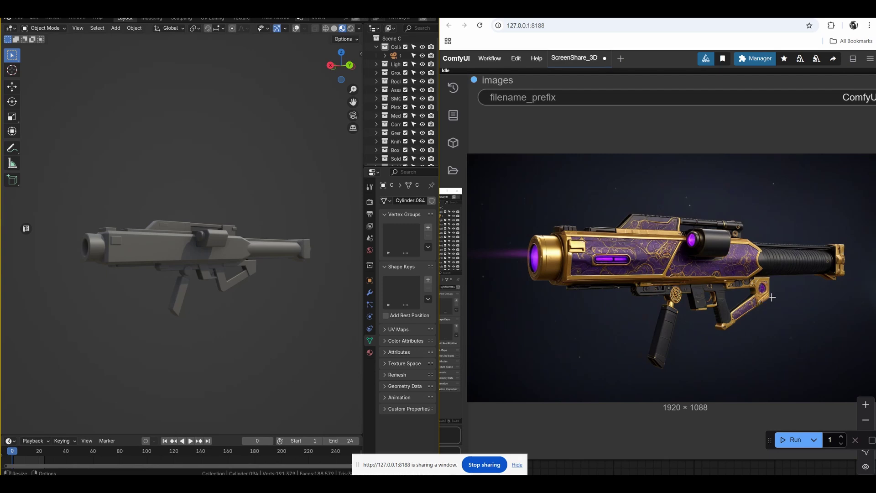
# Redraw the screen-share capture area as a taller rectangle around the rocket launcher
pyautogui.scroll(-8, 576, 293)
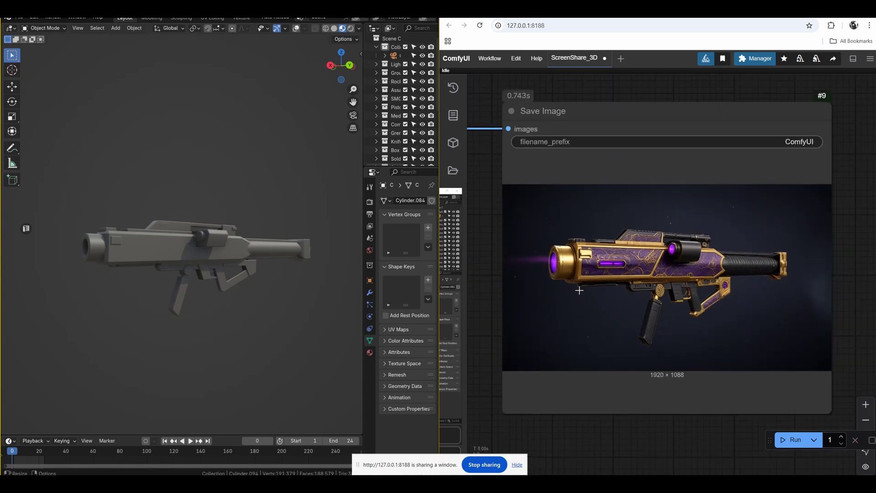
pyautogui.moveTo(475, 329); pyautogui.dragTo(731, 365)
pyautogui.scroll(4, 731, 369)
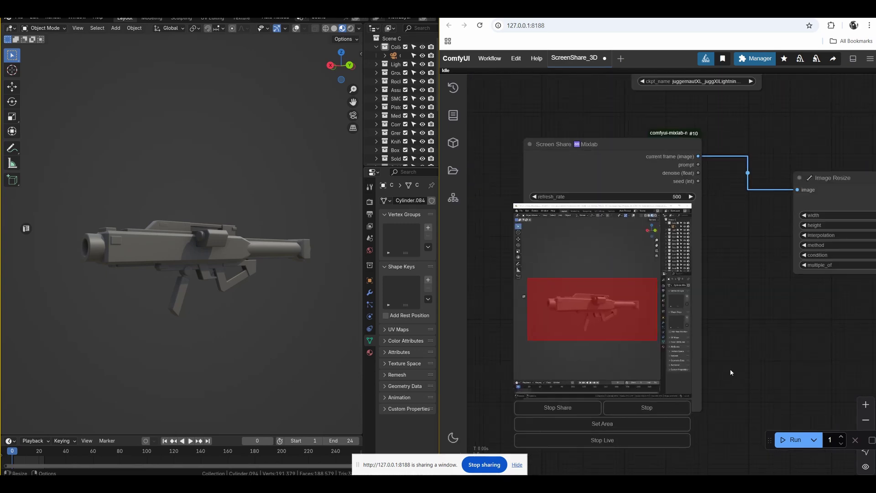
pyautogui.scroll(3, 762, 337)
pyautogui.moveTo(744, 330); pyautogui.dragTo(784, 310)
pyautogui.scroll(2, 783, 311)
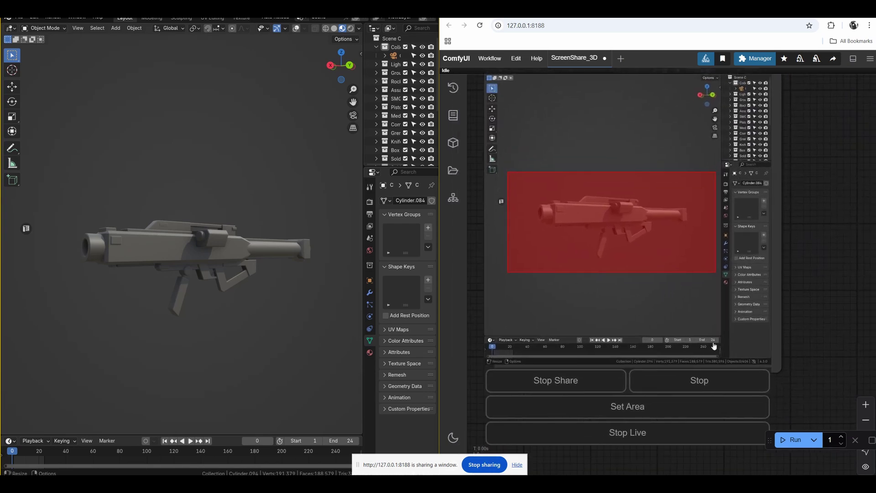
pyautogui.click(636, 407)
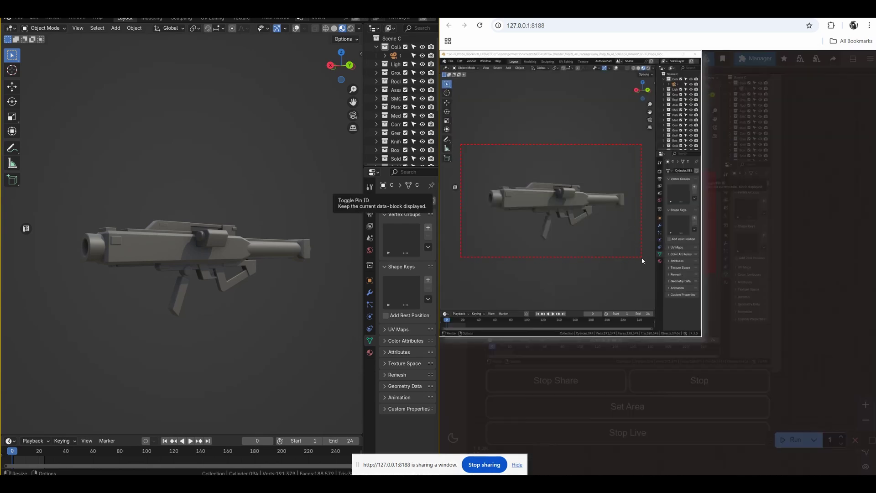
pyautogui.moveTo(652, 258); pyautogui.dragTo(653, 259)
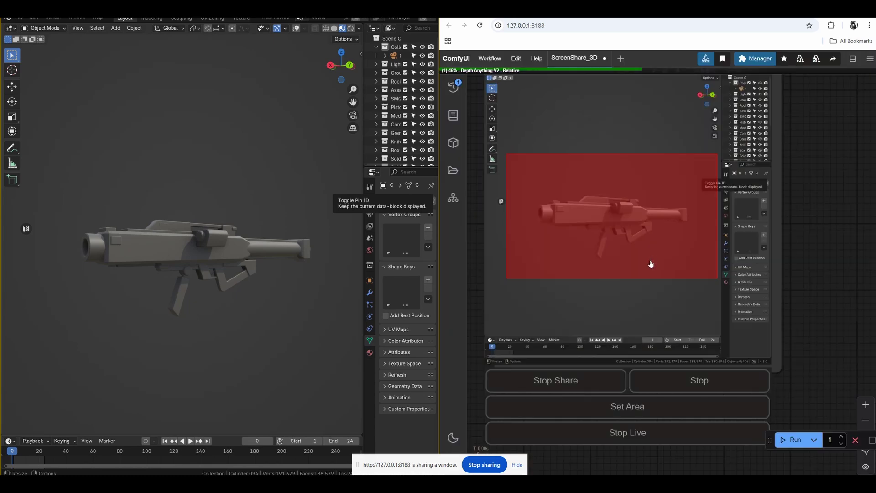
# Follow the running workflow from the screen share through Apply ControlNet and KSampler to the render in the Save Image node
pyautogui.scroll(-6, 799, 290)
pyautogui.moveTo(810, 251); pyautogui.dragTo(540, 386)
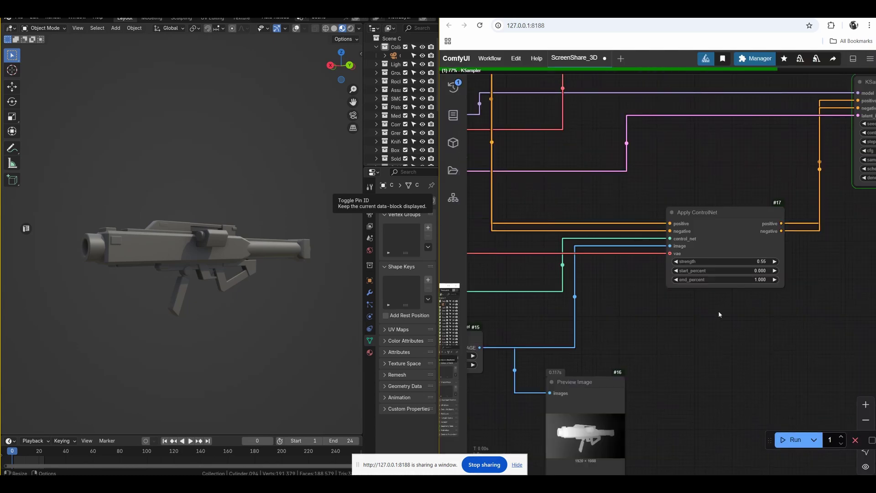
pyautogui.moveTo(718, 311); pyautogui.dragTo(586, 352)
pyautogui.scroll(-2, 586, 352)
pyautogui.moveTo(757, 330); pyautogui.dragTo(549, 408)
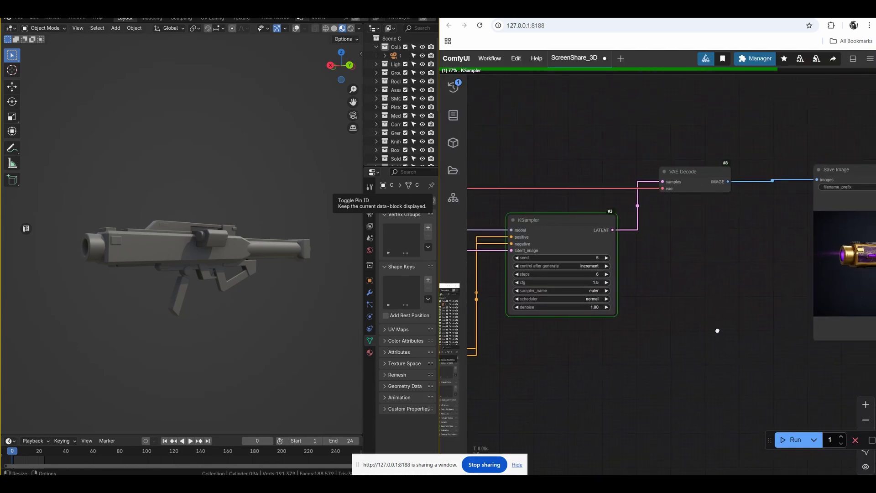
pyautogui.moveTo(816, 275); pyautogui.dragTo(503, 322)
pyautogui.scroll(5, 503, 322)
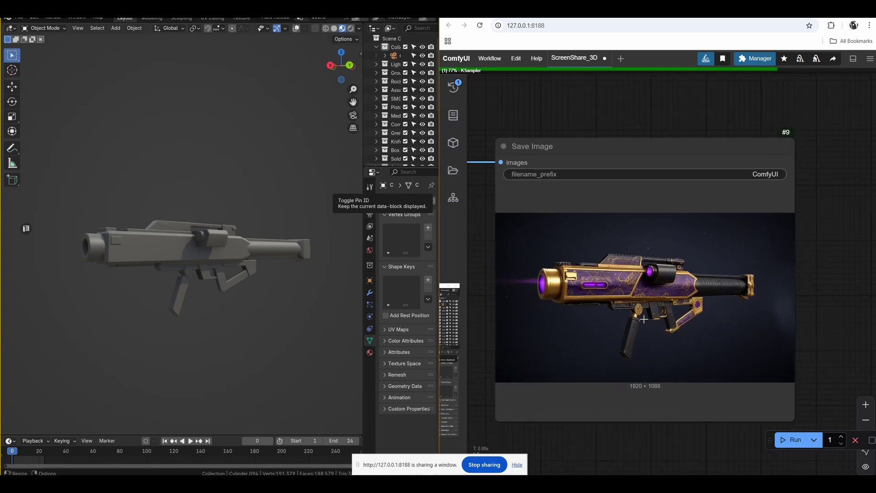
# Switch to the run_nvidia_gpu.bat console and review the sampling progress and prompt execution times
pyautogui.click(347, 483)
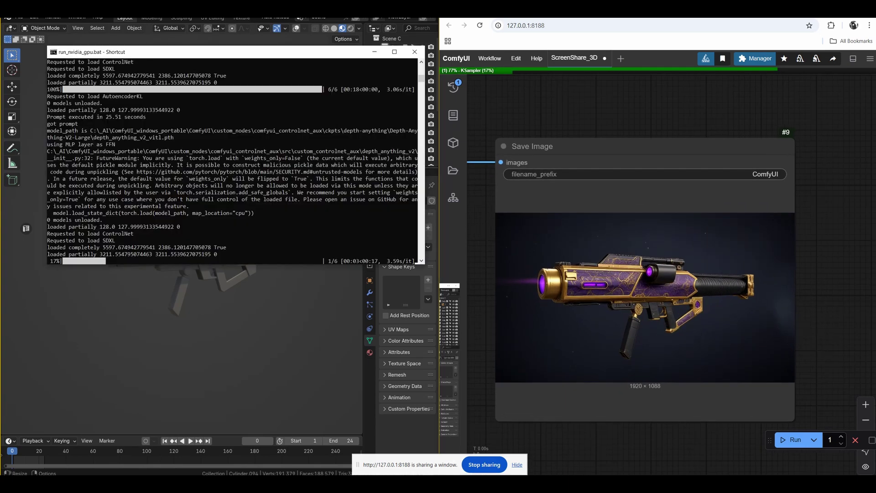
pyautogui.scroll(-4, 201, 196)
pyautogui.scroll(4, 200, 196)
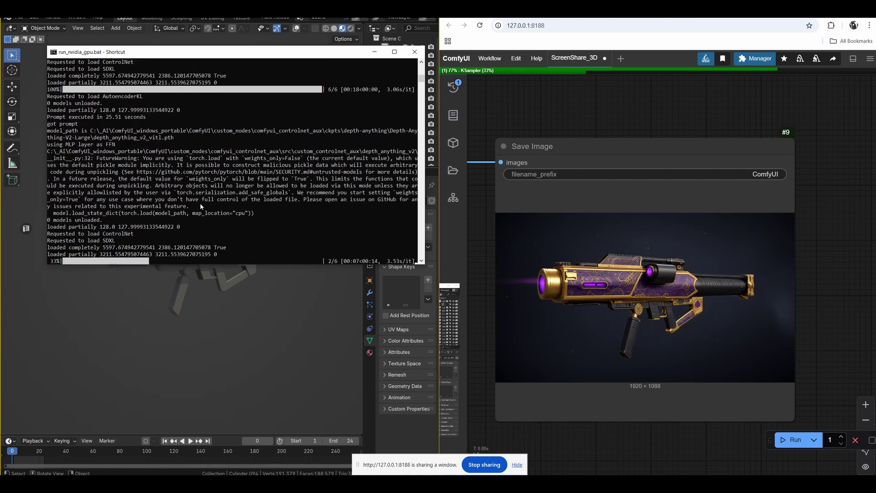
pyautogui.scroll(1, 200, 203)
pyautogui.moveTo(98, 131); pyautogui.dragTo(128, 131)
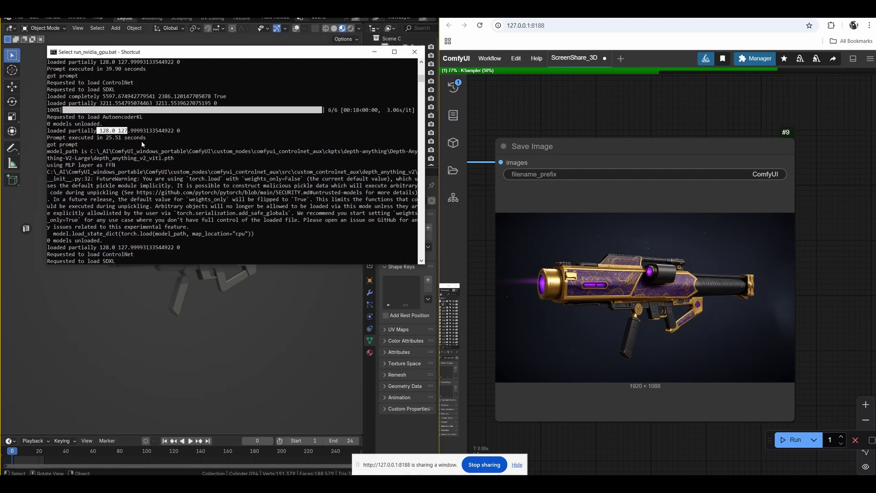
pyautogui.scroll(2, 101, 132)
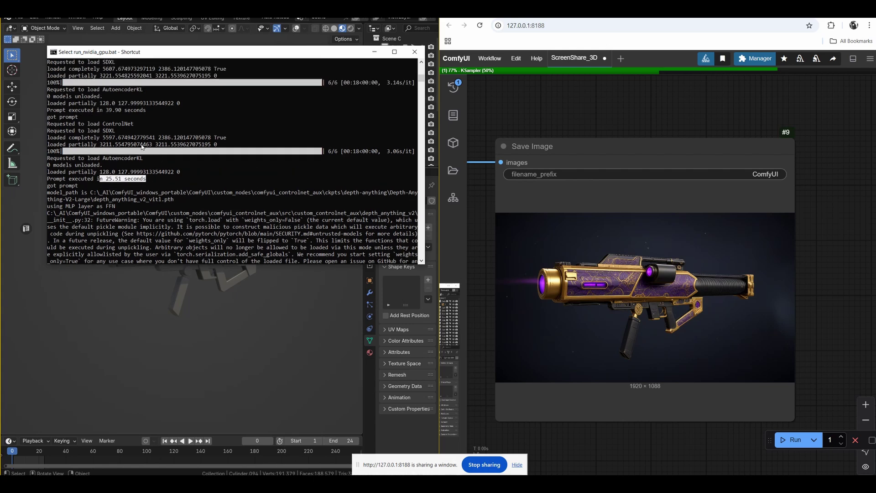
pyautogui.click(98, 111)
pyautogui.moveTo(102, 111)
pyautogui.mouseDown()
pyautogui.moveTo(154, 111)
pyautogui.moveTo(98, 111)
pyautogui.mouseUp()
pyautogui.click(156, 111)
pyautogui.scroll(-6, 123, 143)
pyautogui.rightClick(173, 163)
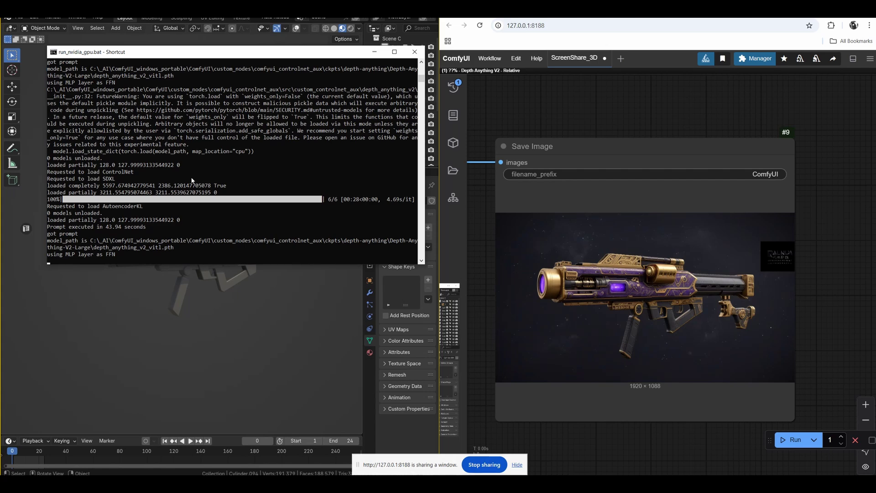
# Inspect the new purple-and-gold launcher render up close and check the KSampler settings
pyautogui.scroll(7, 592, 341)
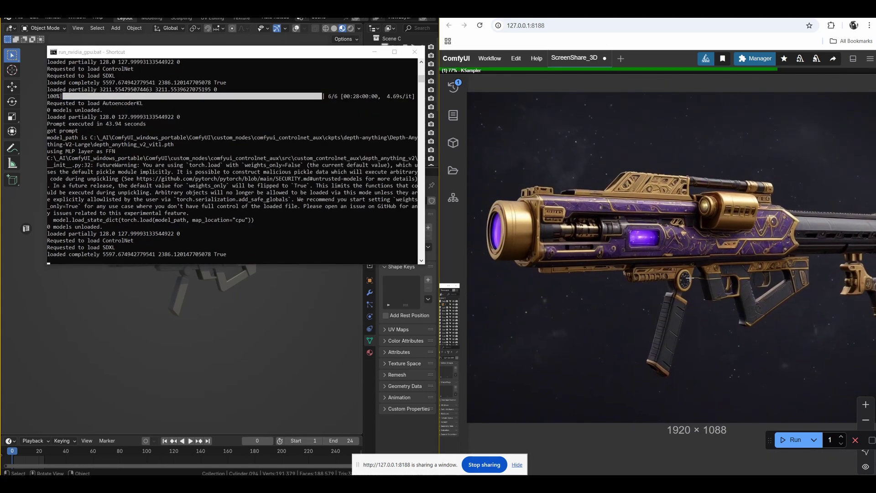
pyautogui.scroll(-8, 642, 263)
pyautogui.moveTo(729, 292); pyautogui.dragTo(861, 249, button='middle')
pyautogui.scroll(-4, 861, 249)
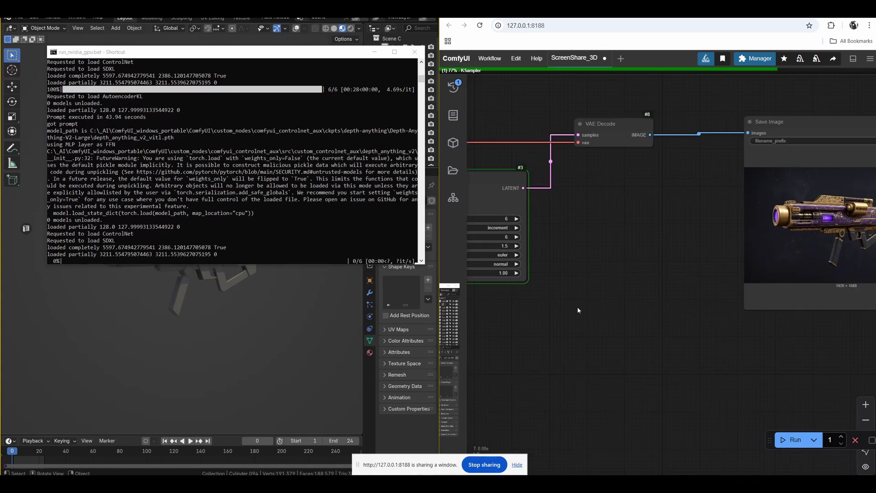
pyautogui.moveTo(577, 306); pyautogui.dragTo(793, 285, button='middle')
pyautogui.scroll(4, 560, 327)
pyautogui.moveTo(559, 328); pyautogui.dragTo(696, 292)
pyautogui.moveTo(735, 193); pyautogui.dragTo(503, 340)
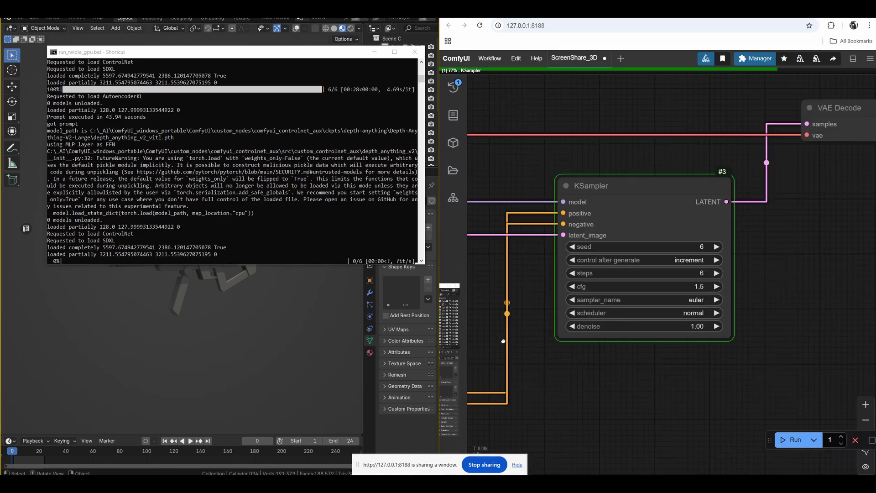
pyautogui.moveTo(799, 246); pyautogui.dragTo(486, 328)
# Examine the rear half of the launcher render, including the detached grip and the stray lettering in the background
pyautogui.moveTo(706, 274); pyautogui.dragTo(445, 198)
pyautogui.scroll(3, 650, 260)
pyautogui.scroll(3, 650, 259)
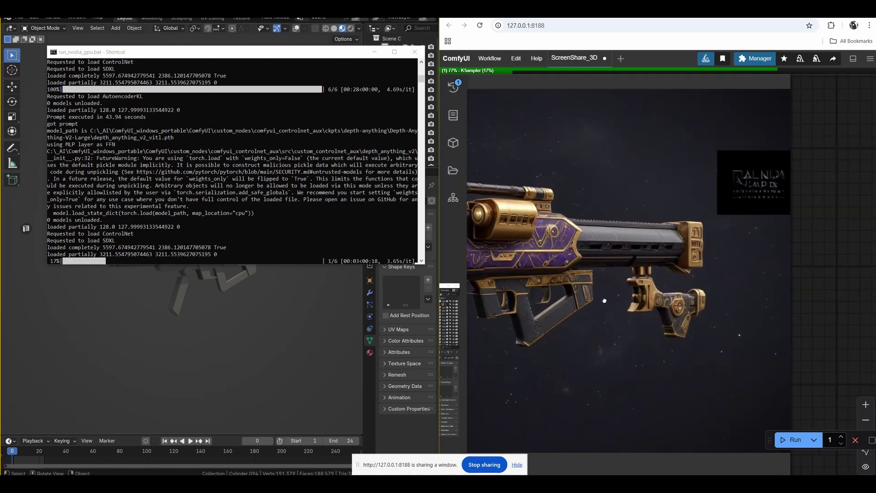
pyautogui.scroll(2, 602, 301)
pyautogui.scroll(1, 603, 225)
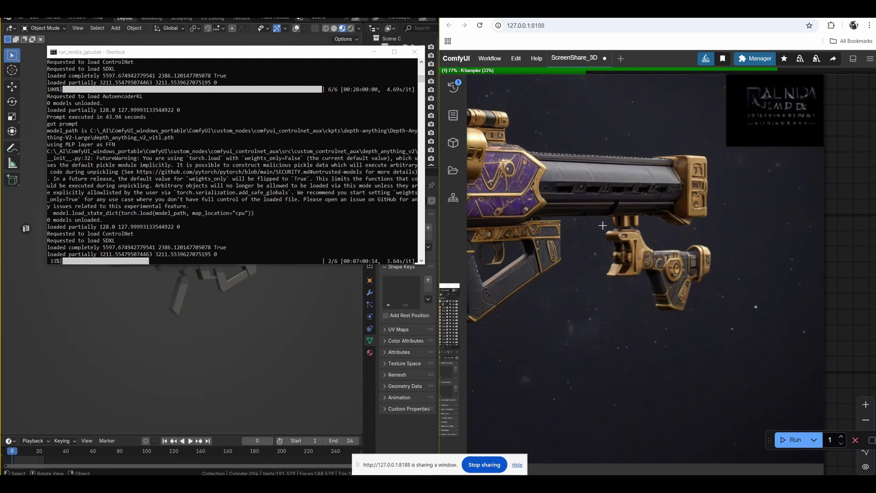
pyautogui.scroll(-4, 668, 287)
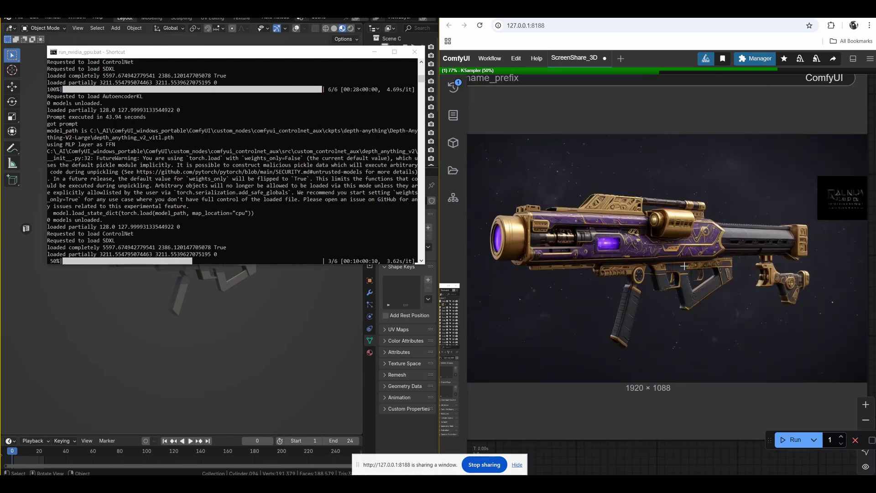
pyautogui.moveTo(736, 268); pyautogui.dragTo(602, 290, button='middle')
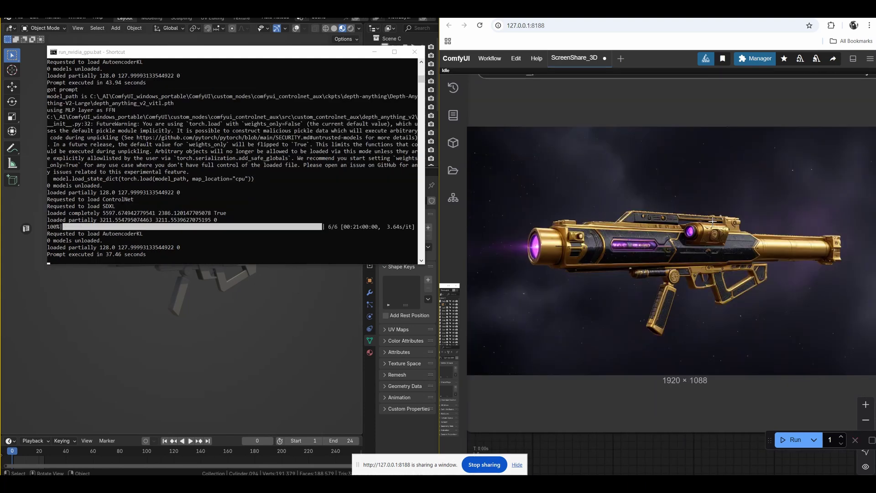
# Inspect the next launcher render with gold barrel and purple lights for detail
pyautogui.scroll(1, 713, 223)
pyautogui.moveTo(717, 232); pyautogui.dragTo(717, 226, button='middle')
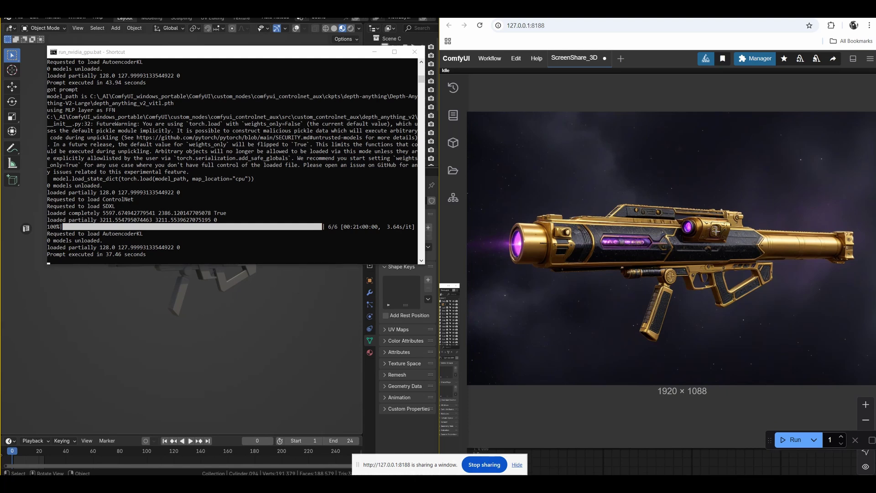
pyautogui.scroll(3, 716, 231)
pyautogui.scroll(-3, 691, 247)
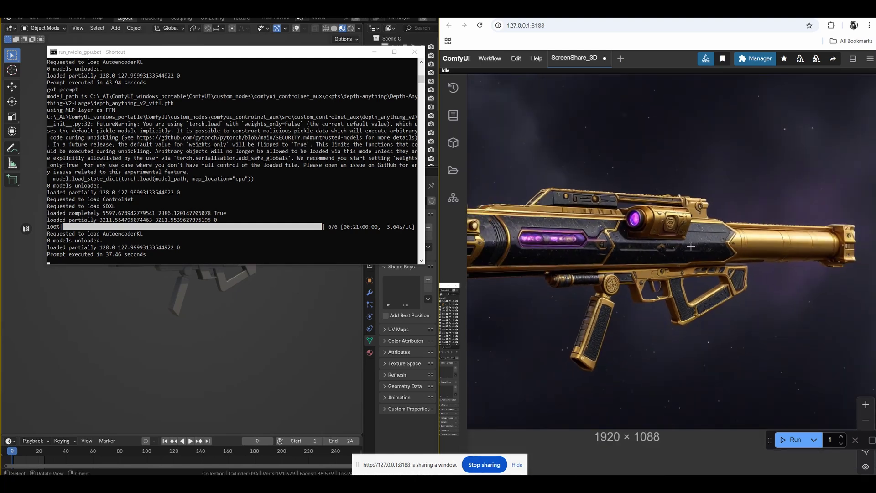
pyautogui.moveTo(637, 252); pyautogui.dragTo(662, 254, button='middle')
# Turn the launcher's muzzle toward the viewer in Blender and move the Save Image node directly below the screen-share node
pyautogui.moveTo(242, 317)
pyautogui.mouseDown(button='middle')
pyautogui.moveTo(262, 307)
pyautogui.moveTo(257, 312)
pyautogui.mouseUp(button='middle')
pyautogui.scroll(2, 257, 312)
pyautogui.scroll(-6, 690, 312)
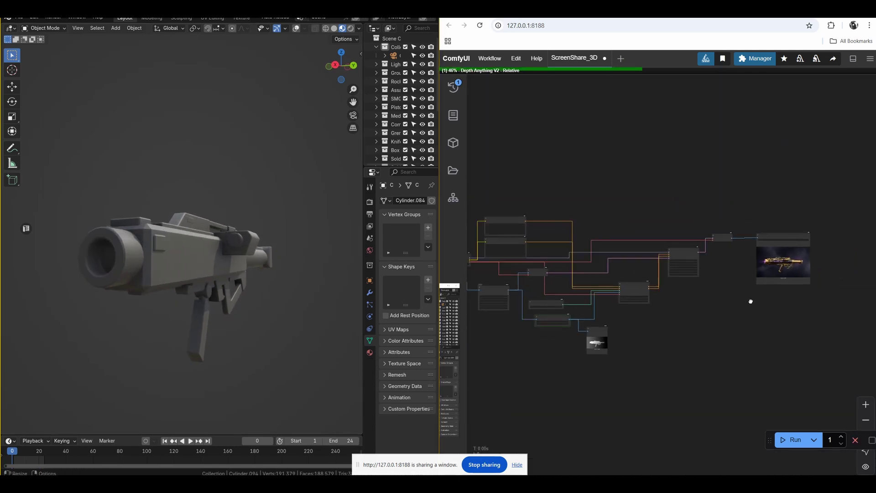
pyautogui.moveTo(828, 219); pyautogui.dragTo(489, 339)
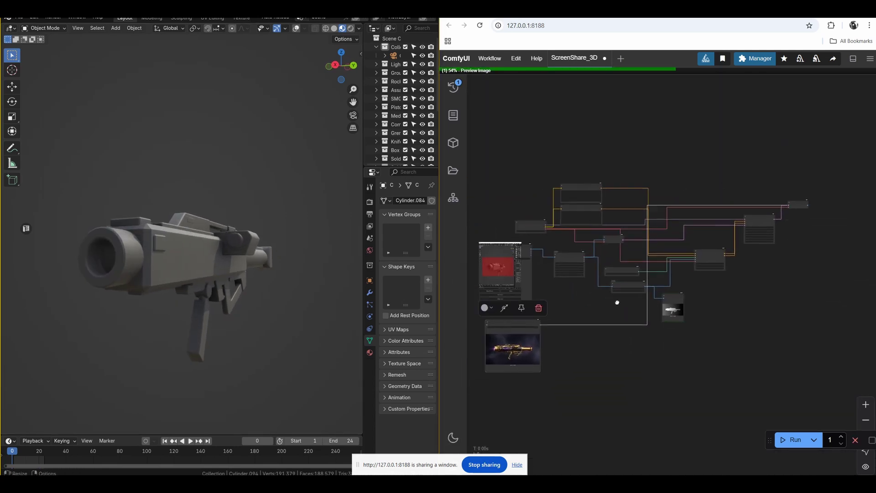
pyautogui.scroll(10, 617, 303)
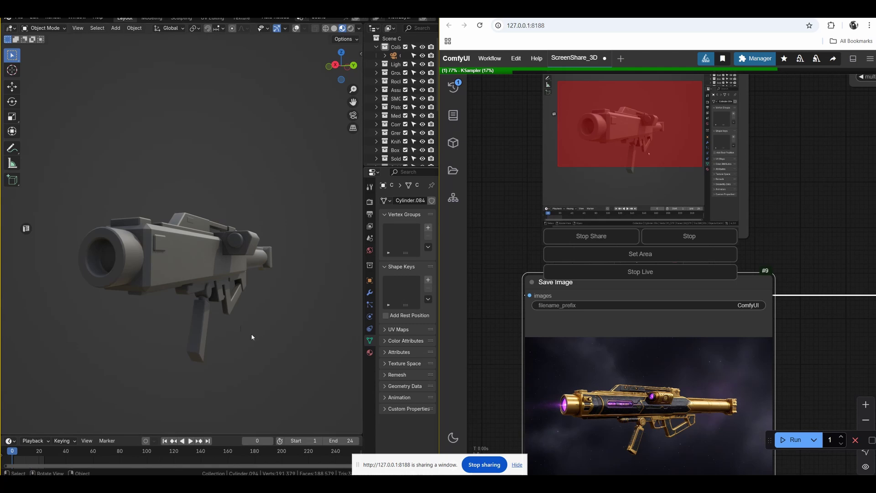
# Orbit the launcher to show it from a lower front angle and inspect its generated render
pyautogui.moveTo(259, 337); pyautogui.dragTo(261, 322, button='middle')
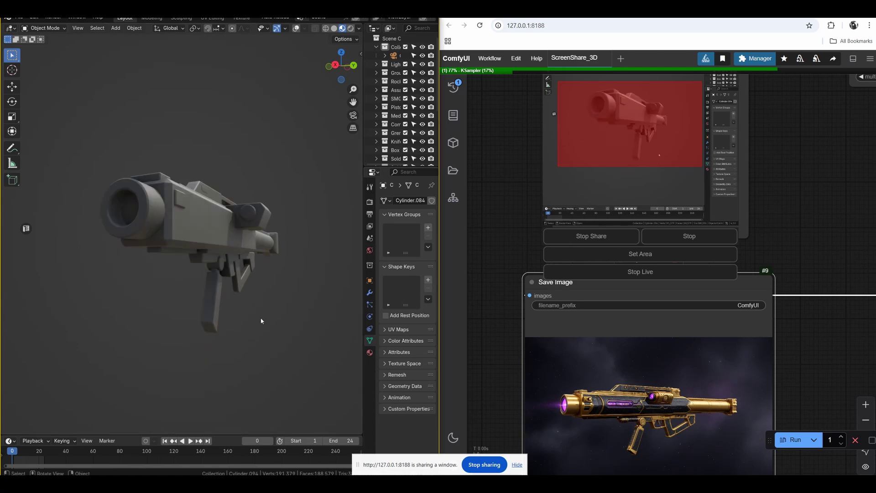
pyautogui.scroll(6, 712, 319)
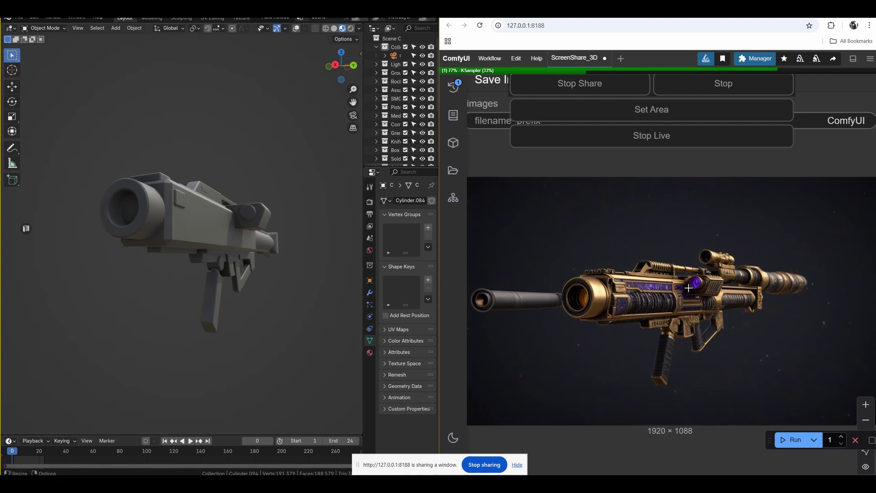
# Orbit the launcher to a side view and bring the screen-share preview back into sight
pyautogui.moveTo(284, 260); pyautogui.dragTo(265, 260, button='middle')
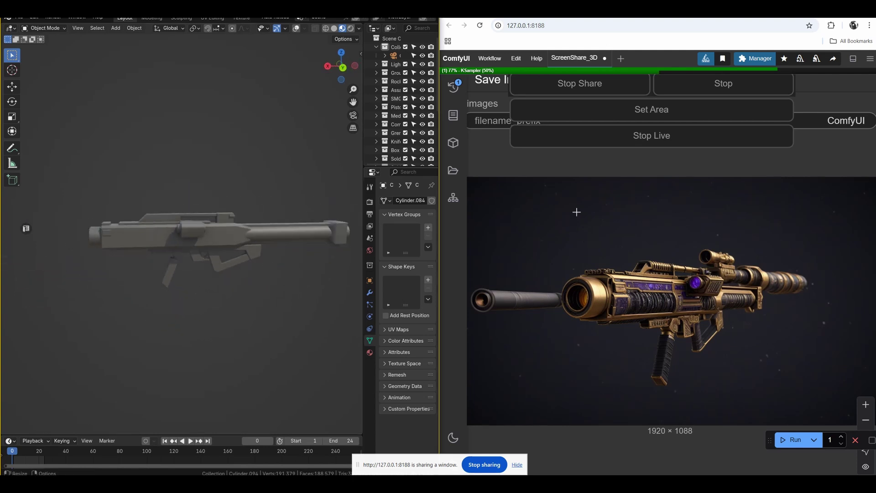
pyautogui.scroll(-3, 577, 212)
pyautogui.moveTo(577, 212)
pyautogui.mouseDown(button='middle')
pyautogui.moveTo(599, 258)
pyautogui.moveTo(595, 383)
pyautogui.mouseUp(button='middle')
pyautogui.moveTo(505, 187)
pyautogui.mouseDown(button='middle')
pyautogui.moveTo(511, 297)
pyautogui.moveTo(502, 302)
pyautogui.mouseUp(button='middle')
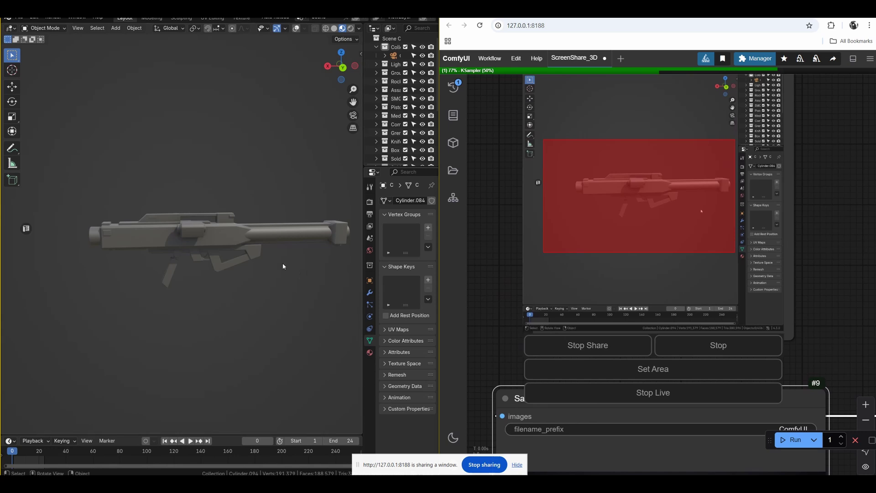
# Delete the large outer casing of the launcher's body in Blender
pyautogui.moveTo(283, 267); pyautogui.dragTo(238, 268, button='middle')
pyautogui.scroll(2, 236, 288)
pyautogui.scroll(-1, 237, 287)
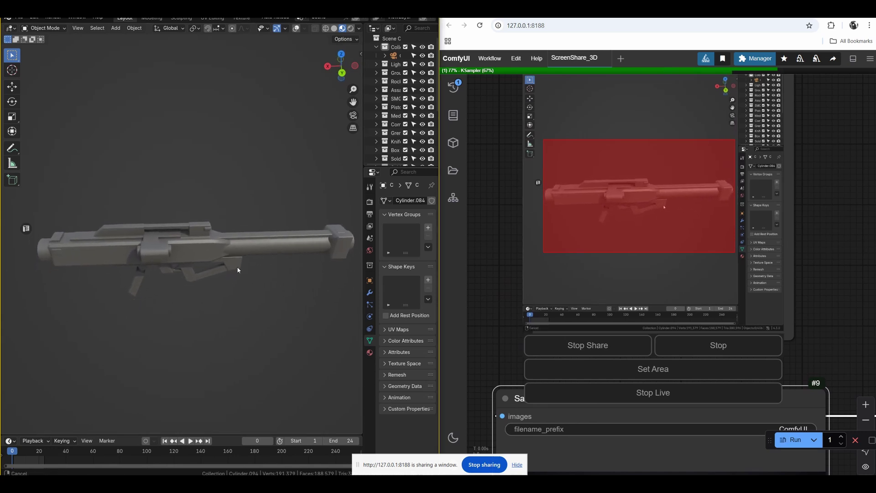
pyautogui.scroll(-1, 238, 269)
pyautogui.scroll(1, 238, 271)
pyautogui.press('Delete')
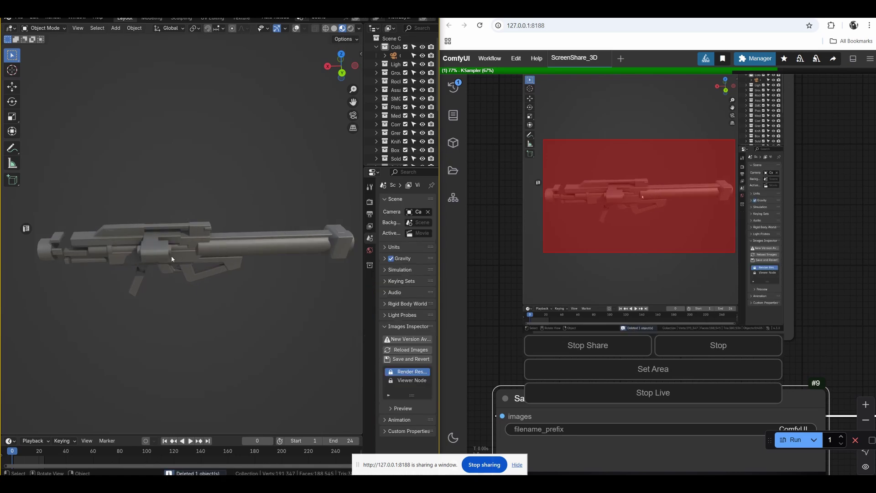
# Move the launcher's muzzle cylinder and the small block at the front end along the global X axis
pyautogui.moveTo(153, 271)
pyautogui.mouseDown(button='middle')
pyautogui.moveTo(183, 261)
pyautogui.moveTo(146, 268)
pyautogui.mouseUp(button='middle')
pyautogui.click(147, 268)
pyautogui.press('g')
pyautogui.press('x')
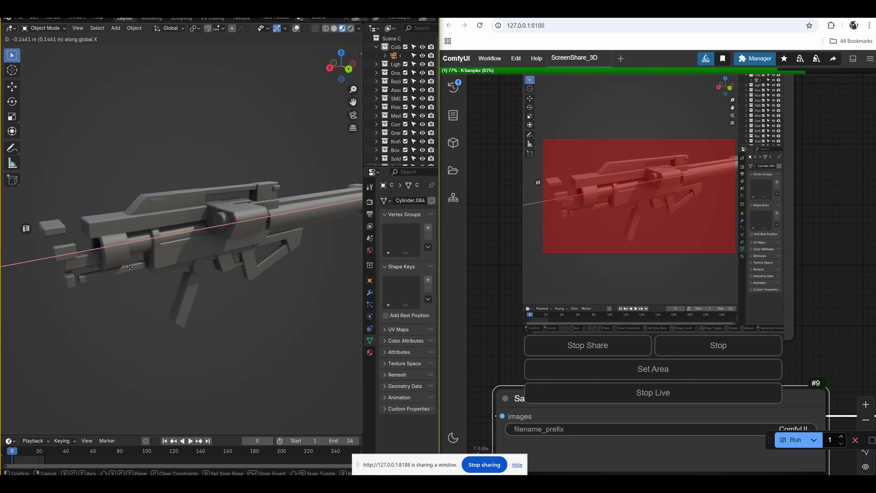
pyautogui.click(146, 270)
pyautogui.click(72, 254)
pyautogui.press('g')
pyautogui.press('x')
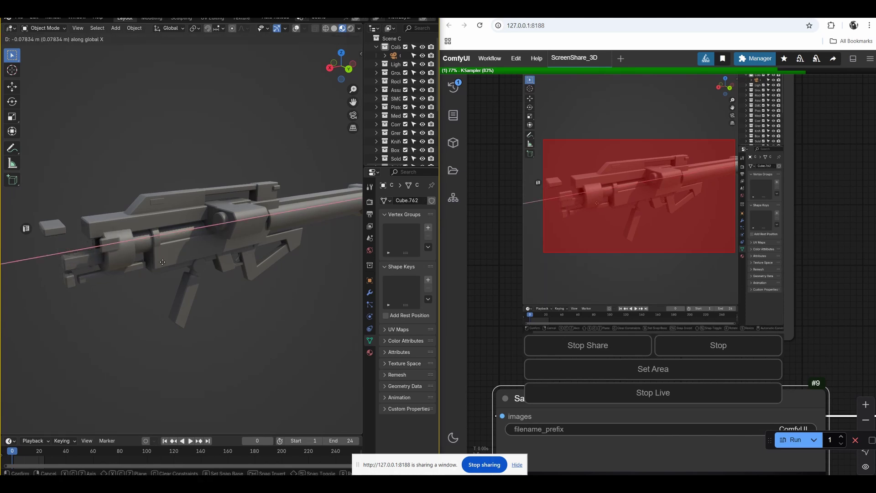
pyautogui.click(158, 263)
# Delete the housing piece beside the scope and the small block inside the muzzle opening
pyautogui.click(242, 237)
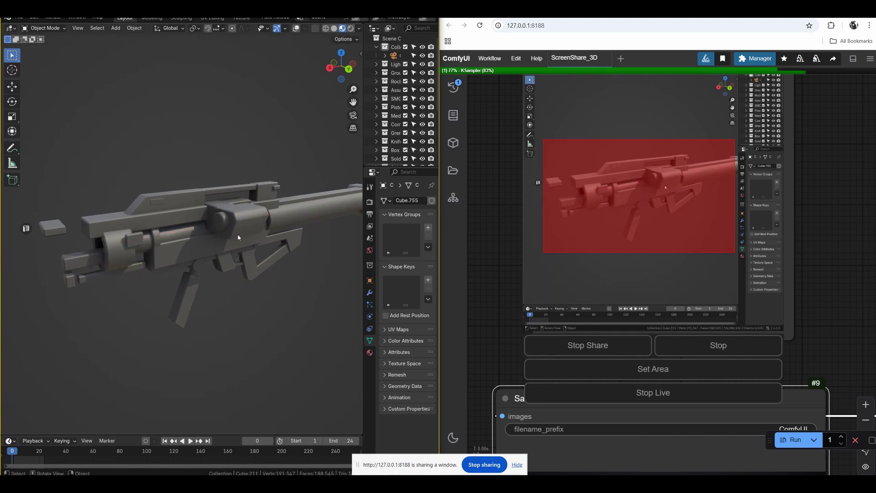
pyautogui.press('Delete')
pyautogui.moveTo(237, 234); pyautogui.dragTo(113, 227, button='middle')
pyautogui.click(114, 229)
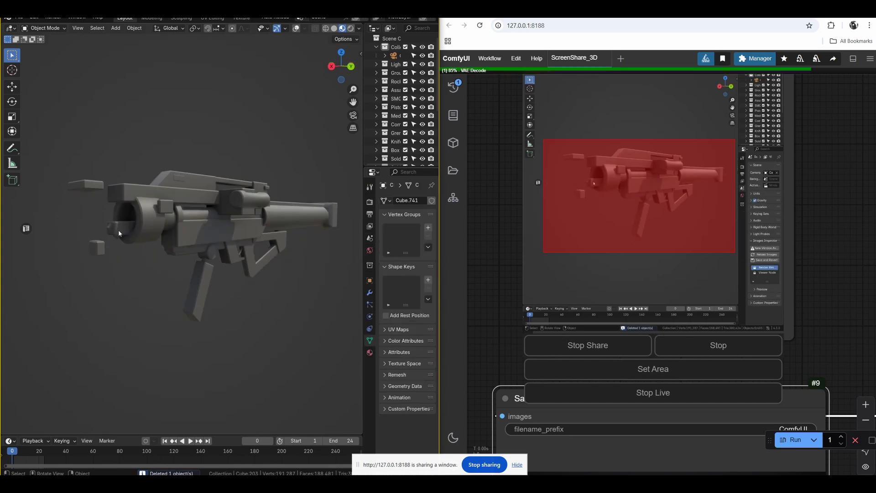
pyautogui.press('Delete')
# Delete the remaining loose blocks around and in front of the launcher's muzzle
pyautogui.click(148, 226)
pyautogui.press('g')
pyautogui.press('x')
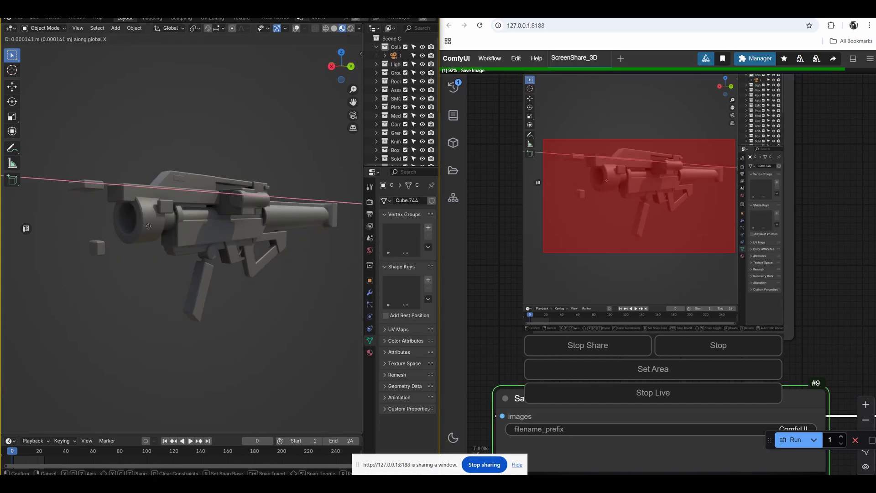
pyautogui.click(164, 225)
pyautogui.press('Delete')
pyautogui.click(101, 245)
pyautogui.press('Delete')
# Lower the launcher's top cover by 0.02194 m and the small block behind it by 0.016259 m along Z
pyautogui.click(201, 182)
pyautogui.press('g')
pyautogui.press('z')
pyautogui.click(202, 190)
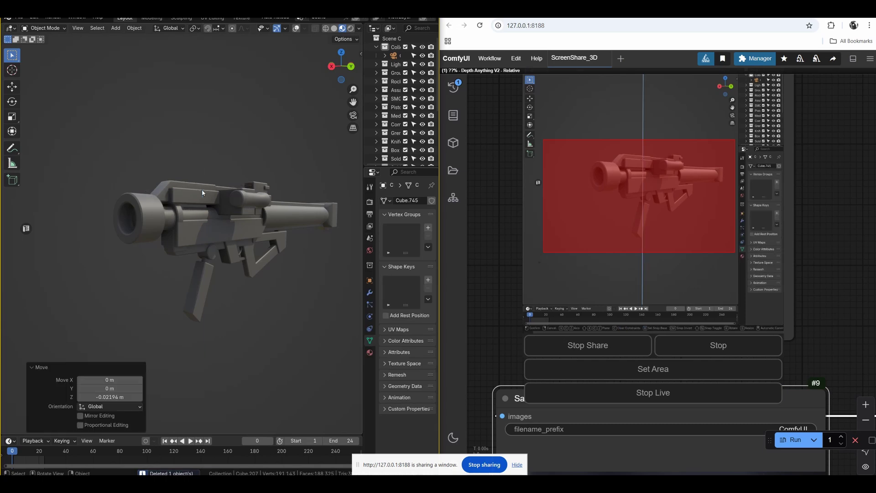
pyautogui.click(259, 186)
pyautogui.press('g')
pyautogui.press('z')
pyautogui.click(260, 192)
pyautogui.moveTo(268, 280)
pyautogui.mouseDown(button='middle')
pyautogui.moveTo(235, 278)
pyautogui.moveTo(270, 269)
pyautogui.mouseUp(button='middle')
# Inspect the front-angle launcher render in the Save Image node up close
pyautogui.moveTo(804, 335); pyautogui.dragTo(761, 68)
pyautogui.scroll(1, 648, 372)
pyautogui.moveTo(648, 363); pyautogui.dragTo(665, 359, button='middle')
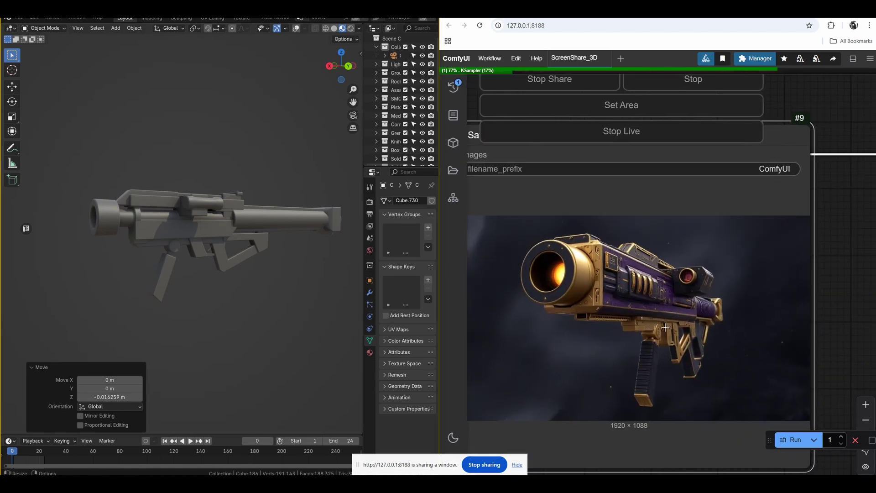
pyautogui.scroll(3, 725, 297)
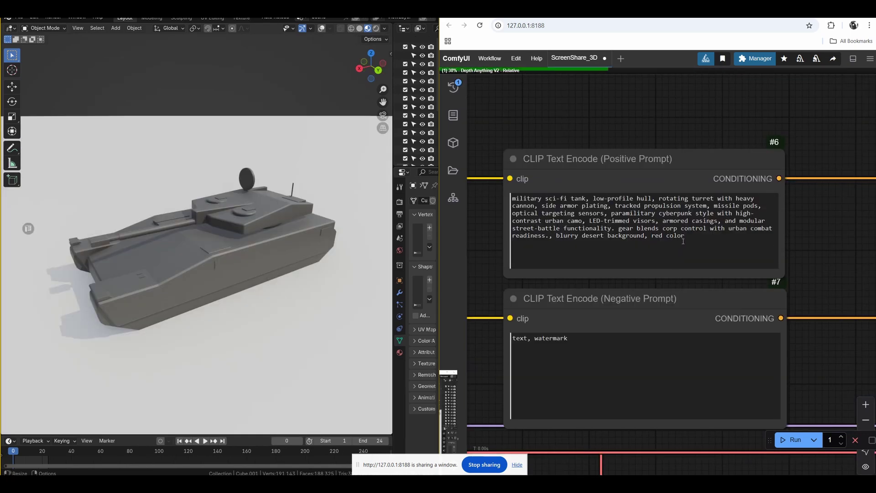
# Review the tank's positive prompt and inspect the desert tank render in the Save Image node up close
pyautogui.click(710, 237)
pyautogui.hotkey('ctrl', 'a')
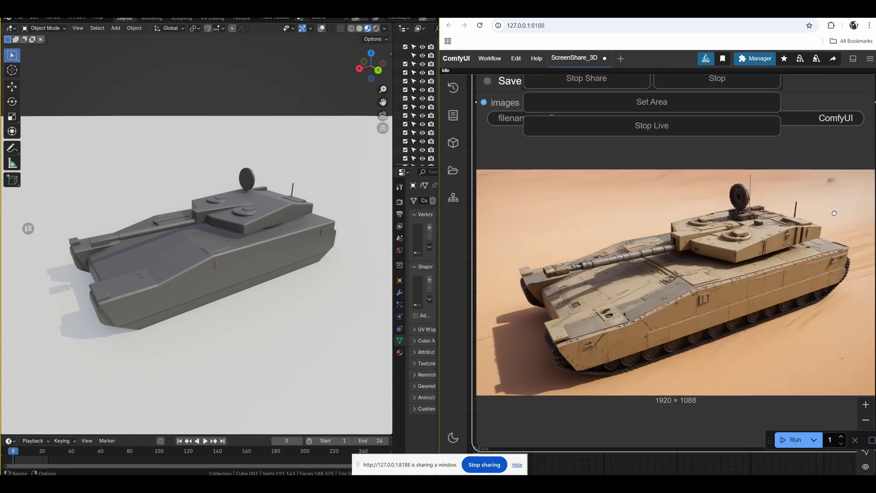
pyautogui.scroll(2, 834, 214)
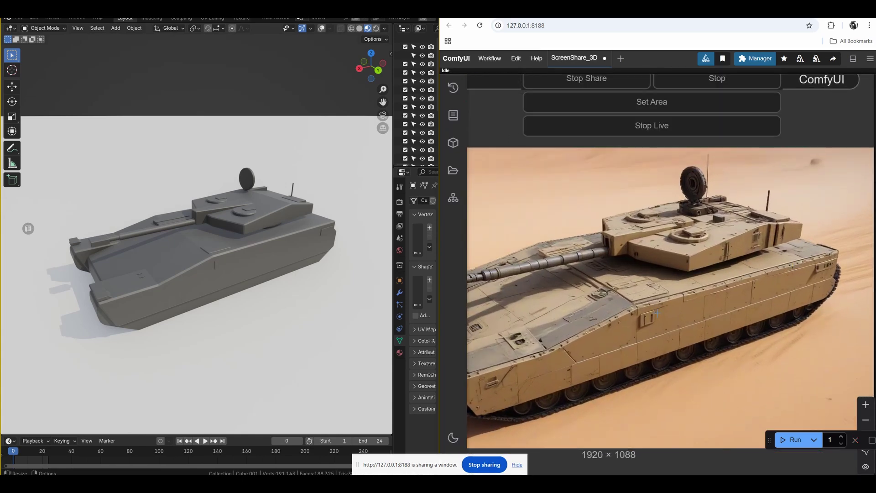
pyautogui.moveTo(661, 312); pyautogui.dragTo(699, 299, button='middle')
pyautogui.scroll(1, 676, 282)
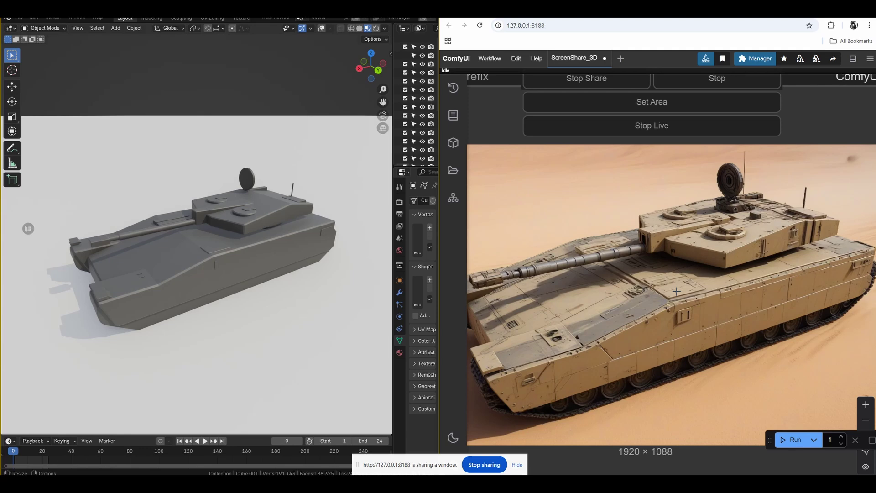
pyautogui.scroll(-4, 677, 291)
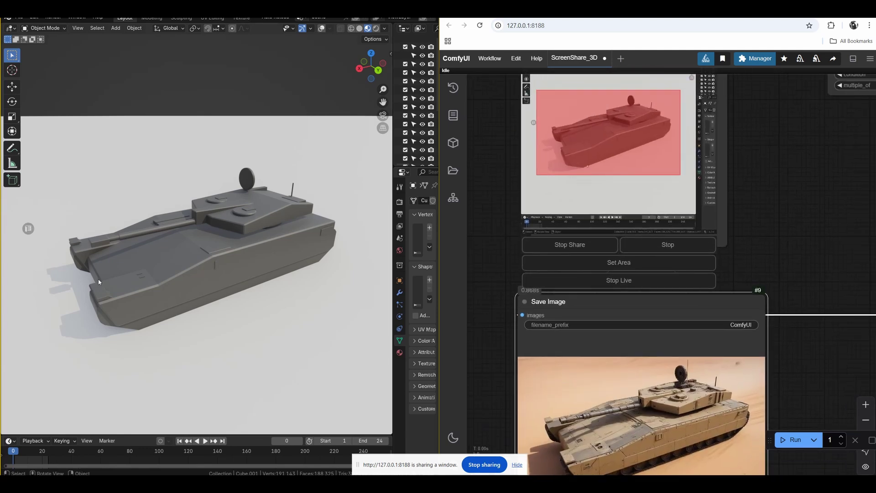
# Orbit the tank to a lower side angle for the live capture and inspect its new render in the Save Image node
pyautogui.moveTo(173, 275); pyautogui.dragTo(176, 264, button='middle')
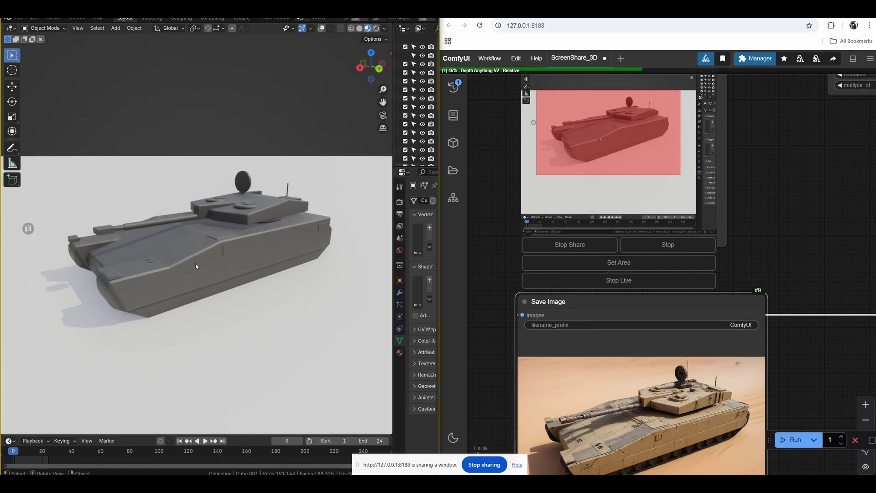
pyautogui.moveTo(325, 264); pyautogui.dragTo(266, 271, button='middle')
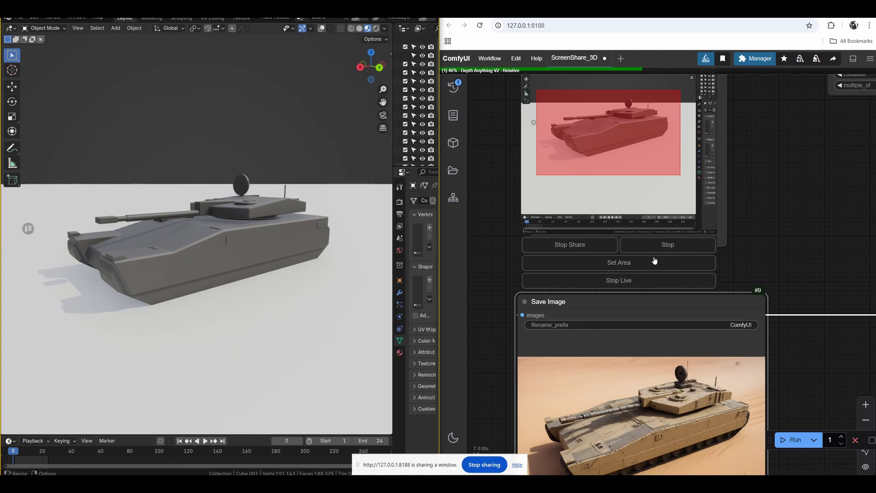
pyautogui.moveTo(745, 269); pyautogui.dragTo(774, 217)
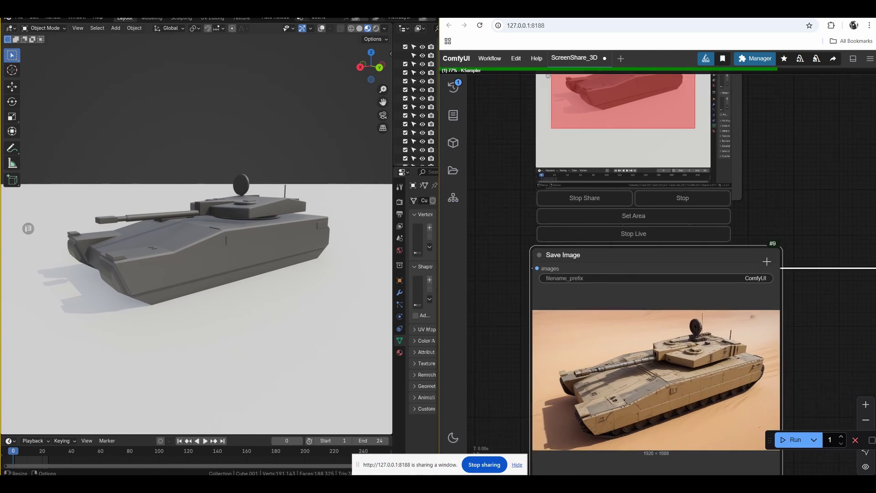
pyautogui.scroll(1, 763, 300)
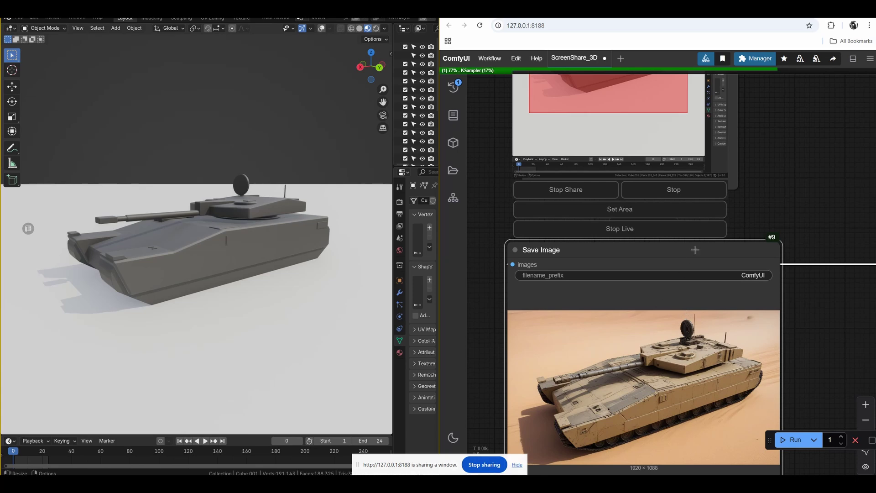
pyautogui.scroll(3, 694, 250)
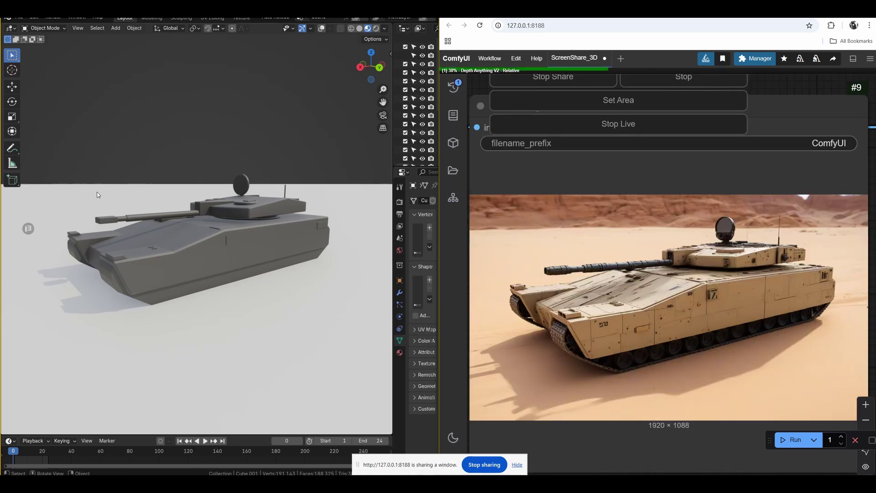
# Move the tank hull's upper edge where the front slope meets the deck 3.2165 m along X and -0.036763 m along Z
pyautogui.click(215, 244)
pyautogui.press('Tab')
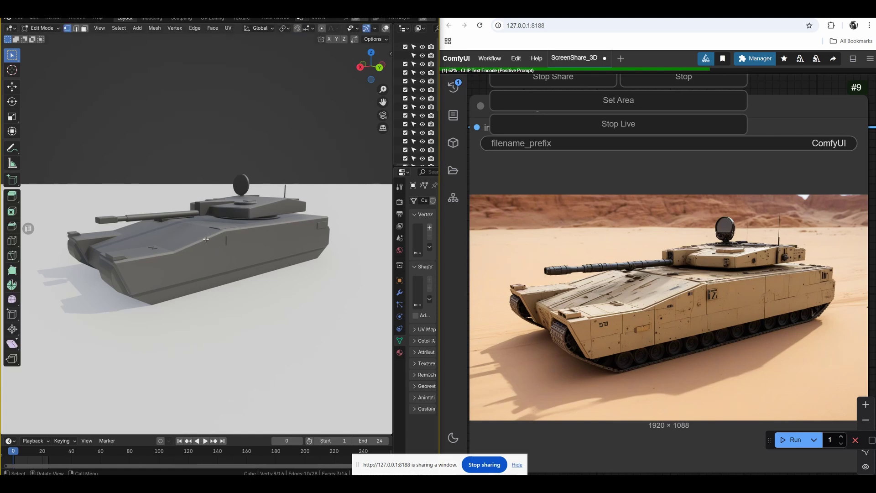
pyautogui.press('2')
pyautogui.click(224, 230)
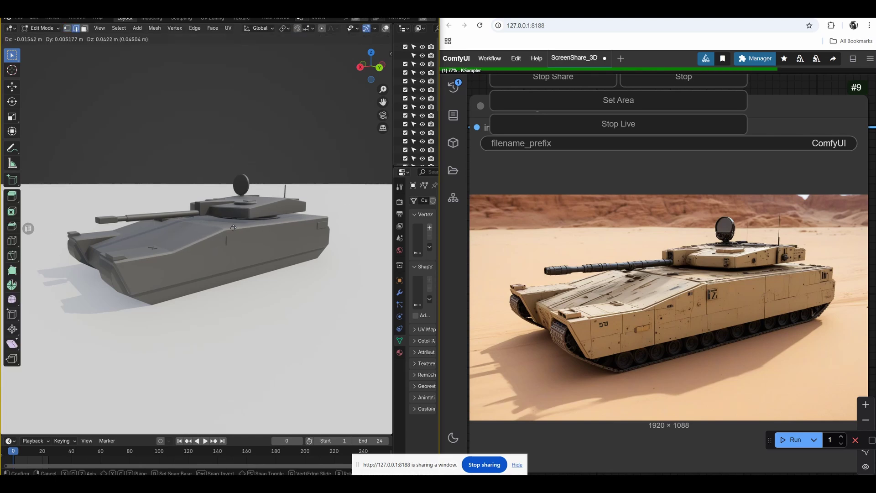
pyautogui.press('g')
pyautogui.press('x')
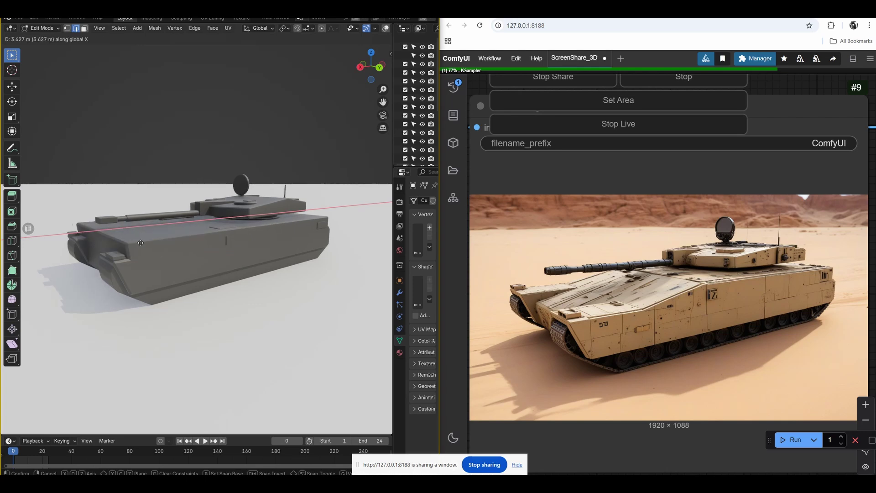
pyautogui.click(157, 239)
pyautogui.press('g')
pyautogui.press('z')
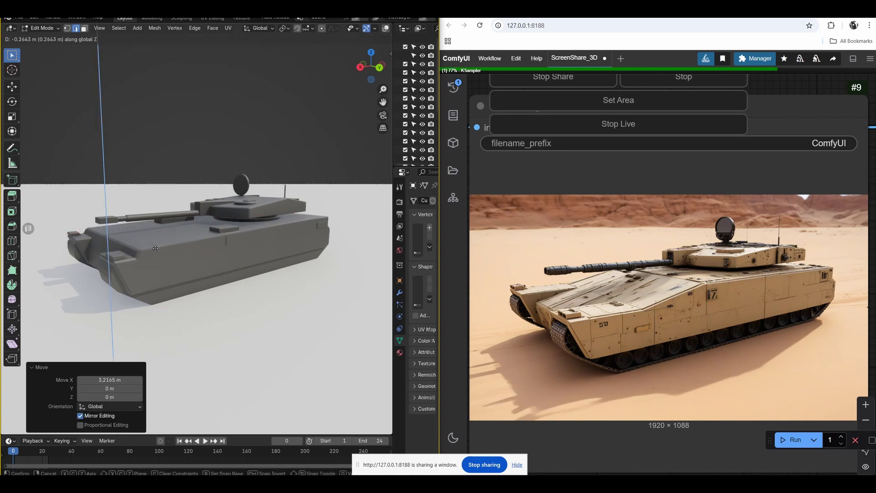
pyautogui.click(167, 256)
# Shift the same hull edge back toward the turret along X and adjust its height along Z
pyautogui.press('g')
pyautogui.press('x')
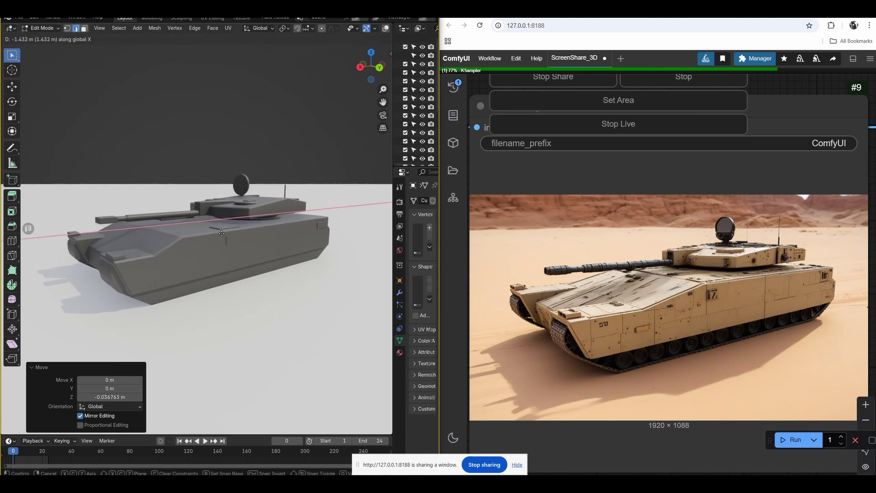
pyautogui.click(227, 232)
pyautogui.press('g')
pyautogui.press('z')
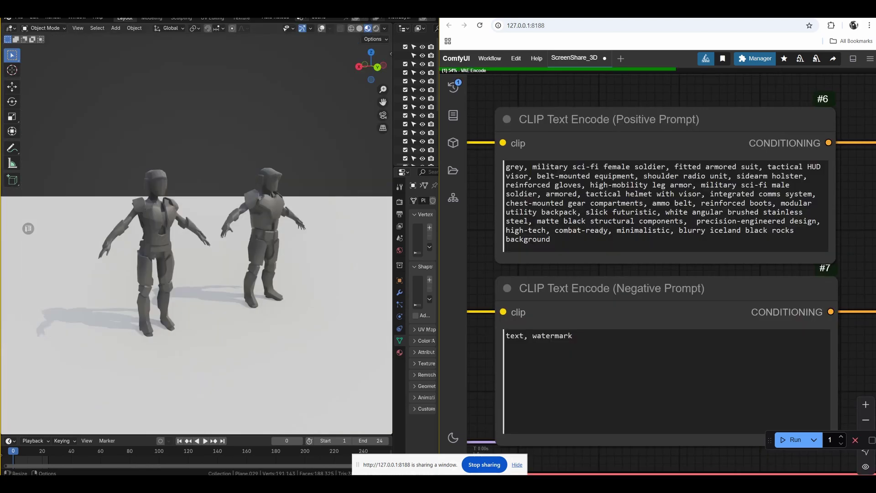
# Add "and male" after "female" in the soldiers' positive prompt and look over the two-soldier render
pyautogui.moveTo(589, 249); pyautogui.dragTo(506, 163)
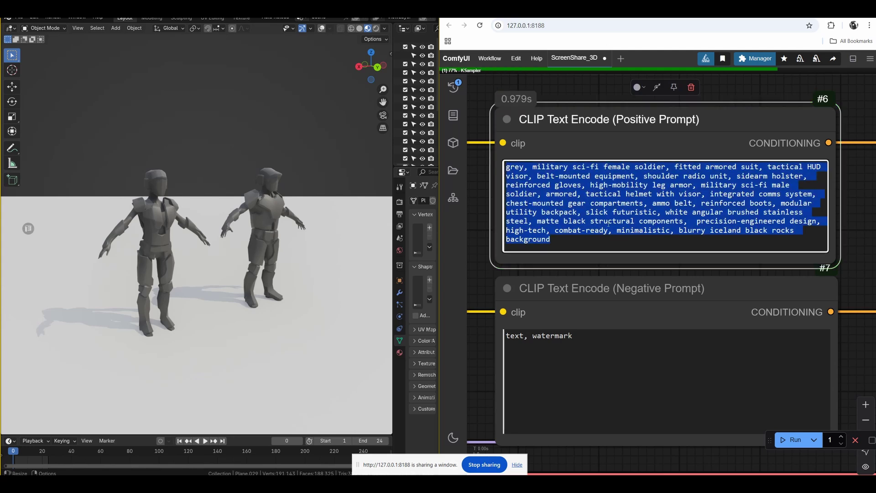
pyautogui.scroll(-4, 608, 224)
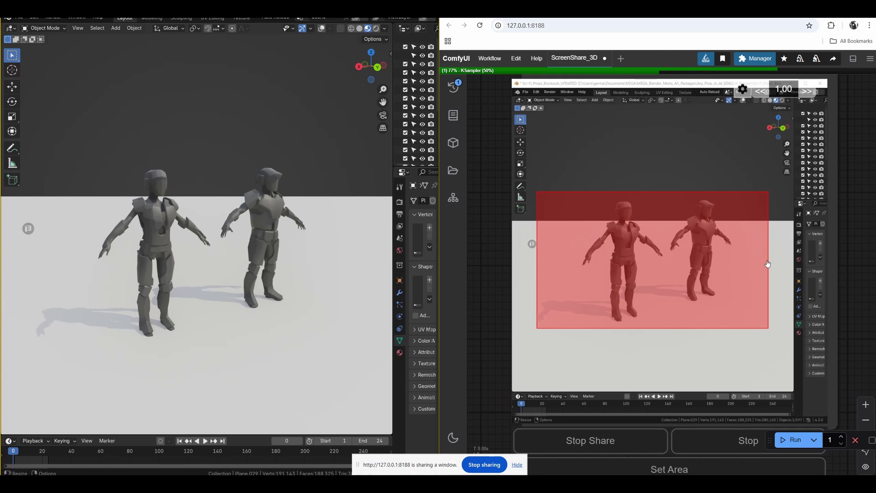
pyautogui.moveTo(488, 312); pyautogui.dragTo(486, 301)
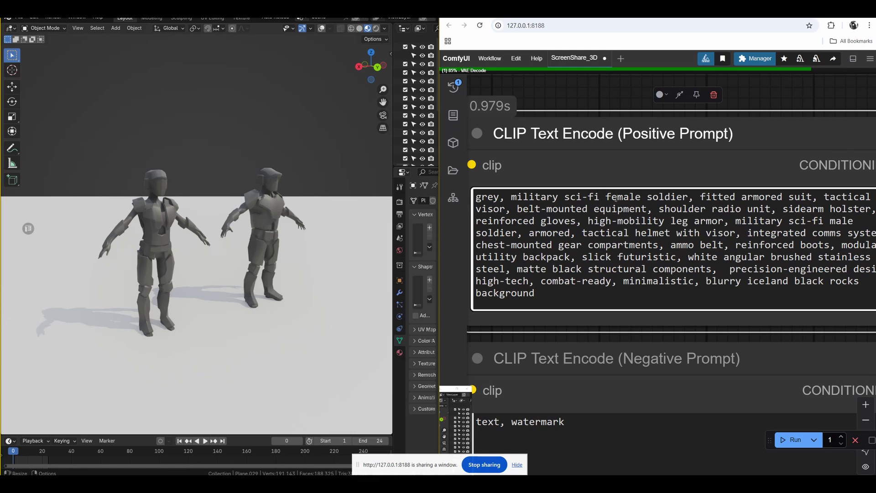
pyautogui.click(644, 198)
pyautogui.write('and male')
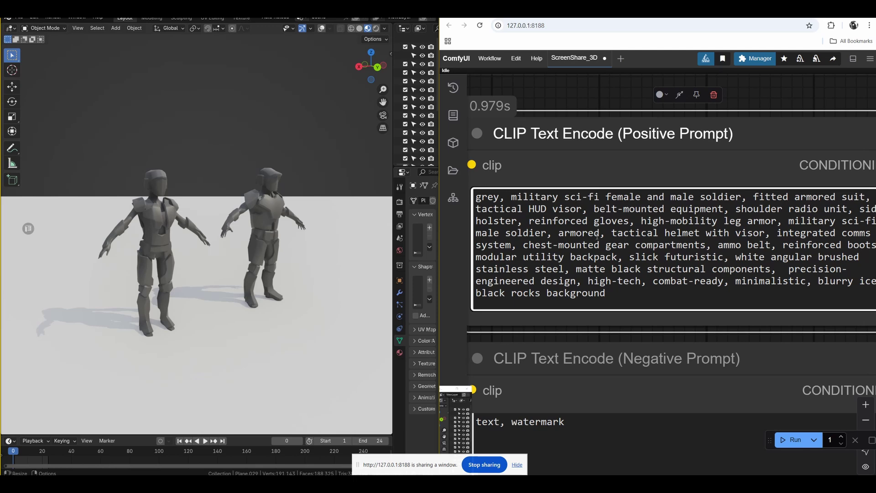
pyautogui.click(589, 81)
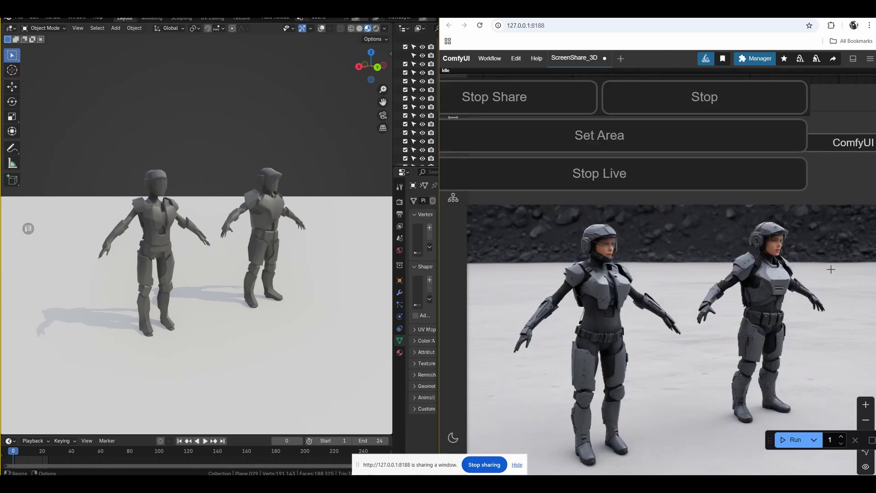
pyautogui.scroll(4, 832, 270)
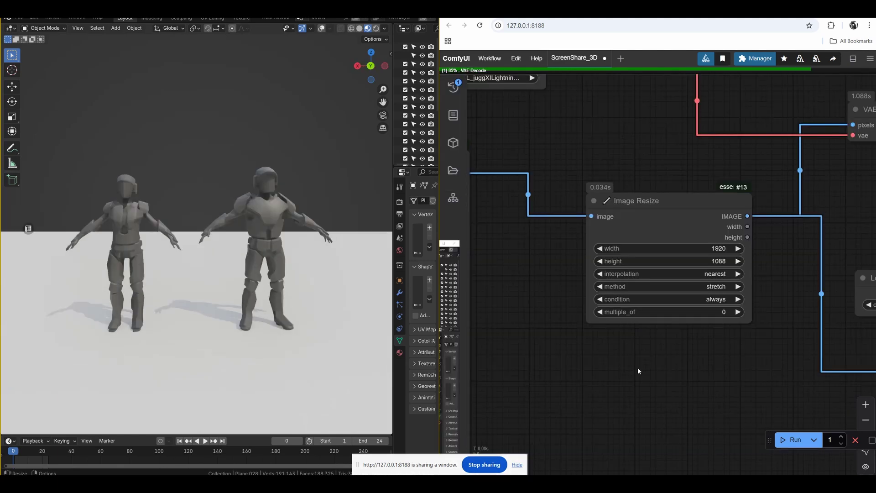
# Set the Image Resize node to a width of 1088 and a height of 1920
pyautogui.scroll(6, 651, 378)
pyautogui.moveTo(658, 370); pyautogui.dragTo(633, 374)
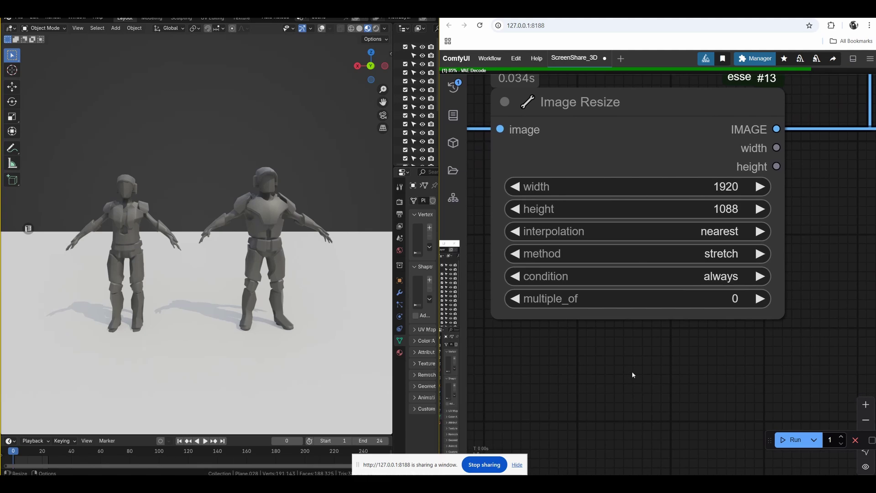
pyautogui.click(722, 187)
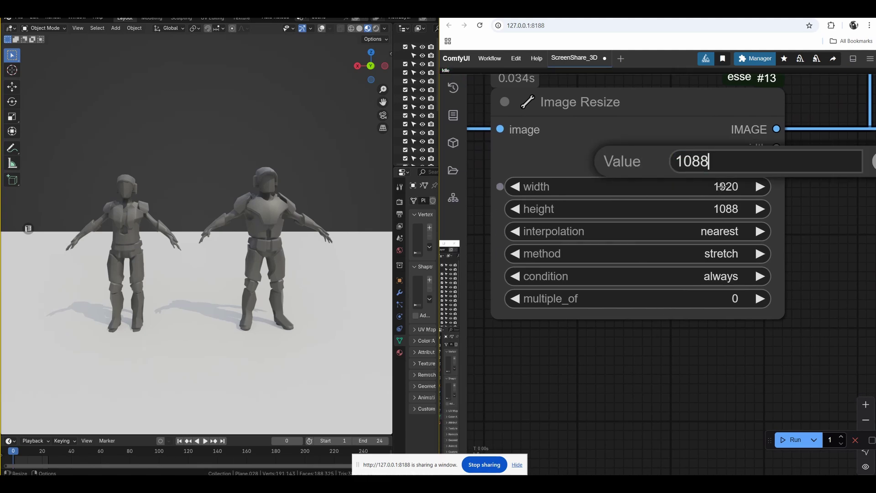
pyautogui.press('Return')
pyautogui.click(721, 192)
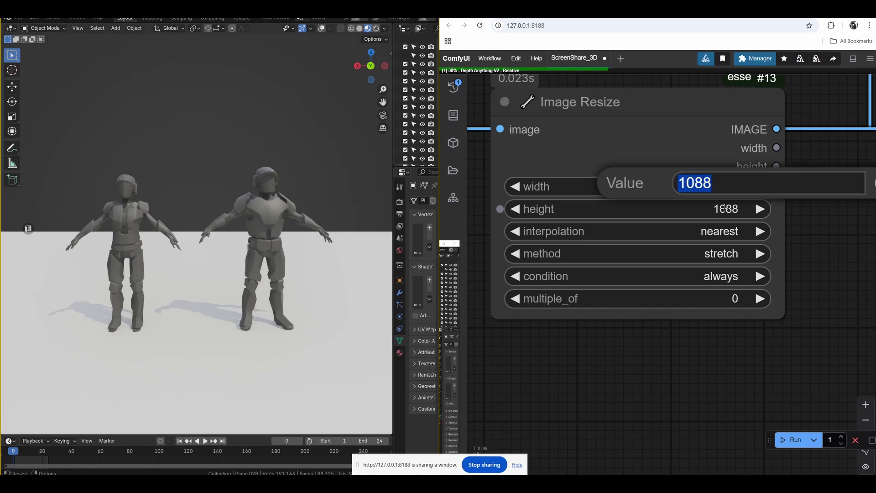
pyautogui.press('Return')
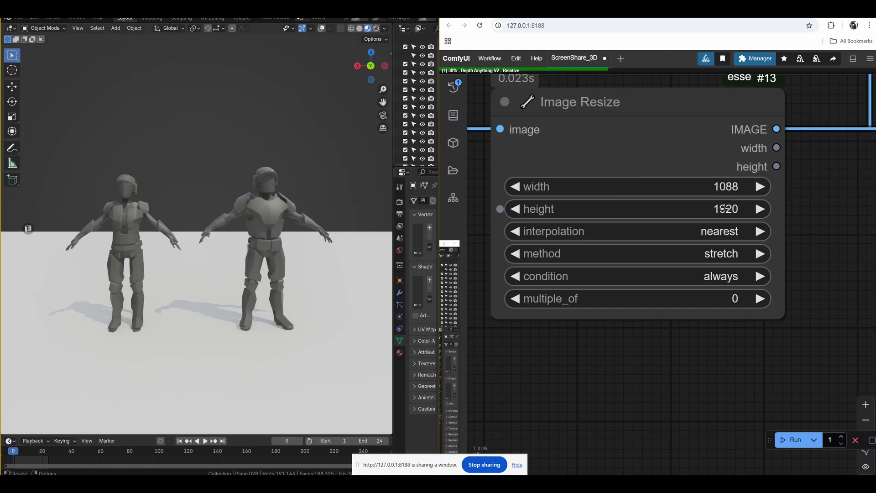
# Redefine the screen-share capture area as a tall portrait rectangle over the Blender viewport
pyautogui.moveTo(572, 350); pyautogui.dragTo(619, 328)
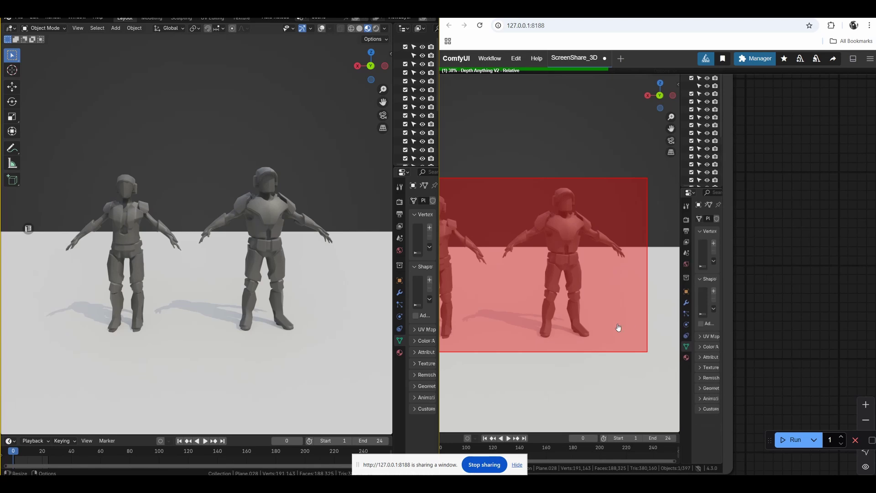
pyautogui.moveTo(738, 278)
pyautogui.mouseDown()
pyautogui.moveTo(842, 260)
pyautogui.moveTo(866, 195)
pyautogui.mouseUp()
pyautogui.click(639, 405)
pyautogui.moveTo(483, 98); pyautogui.dragTo(513, 167)
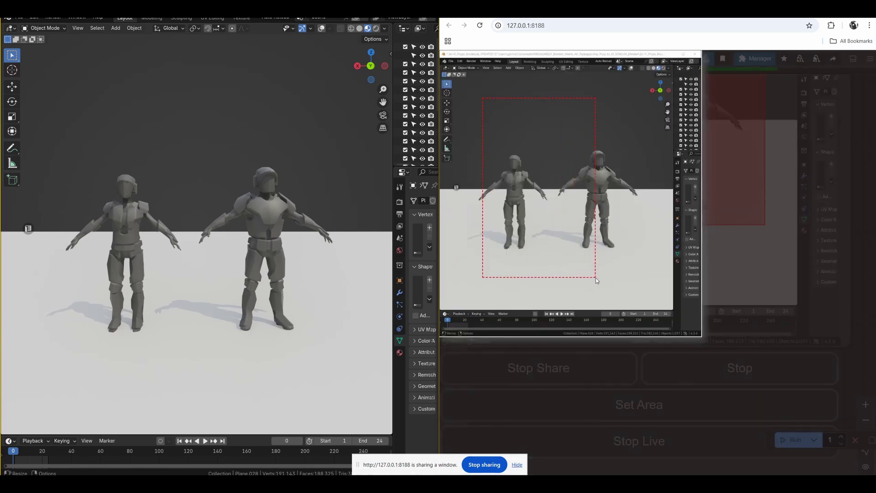
pyautogui.moveTo(595, 280); pyautogui.dragTo(595, 279)
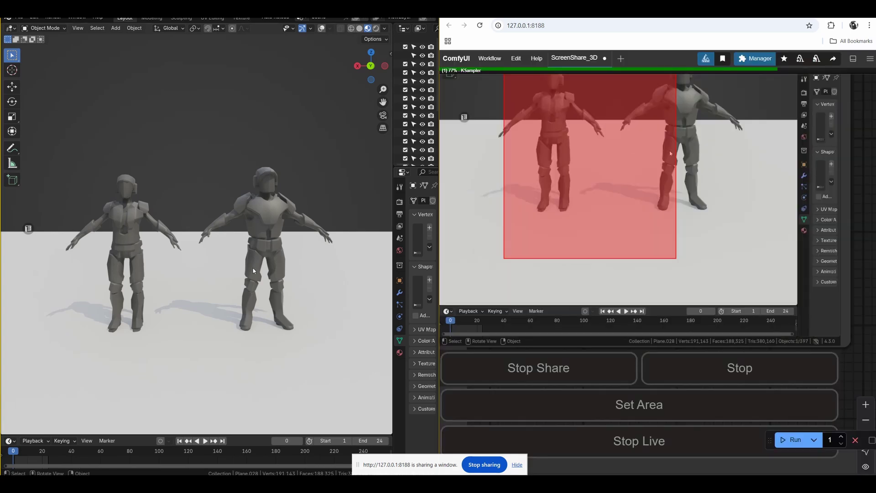
# Frame the larger armoured soldier in the Blender viewport so he falls within the portrait capture area
pyautogui.keyDown('shift'); pyautogui.moveTo(268, 267); pyautogui.dragTo(190, 280, button='middle'); pyautogui.keyUp('shift')
pyautogui.scroll(3, 190, 281)
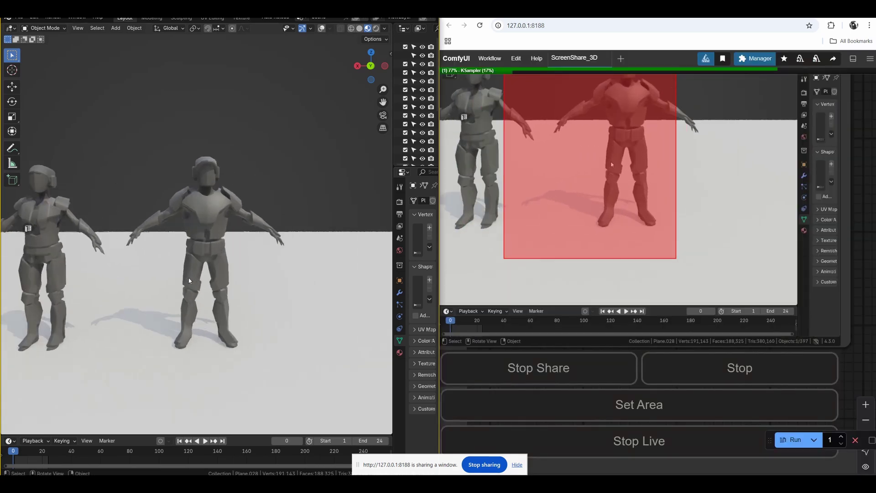
pyautogui.scroll(1, 189, 280)
pyautogui.keyDown('shift'); pyautogui.moveTo(300, 185); pyautogui.dragTo(275, 145, button='middle'); pyautogui.keyUp('shift')
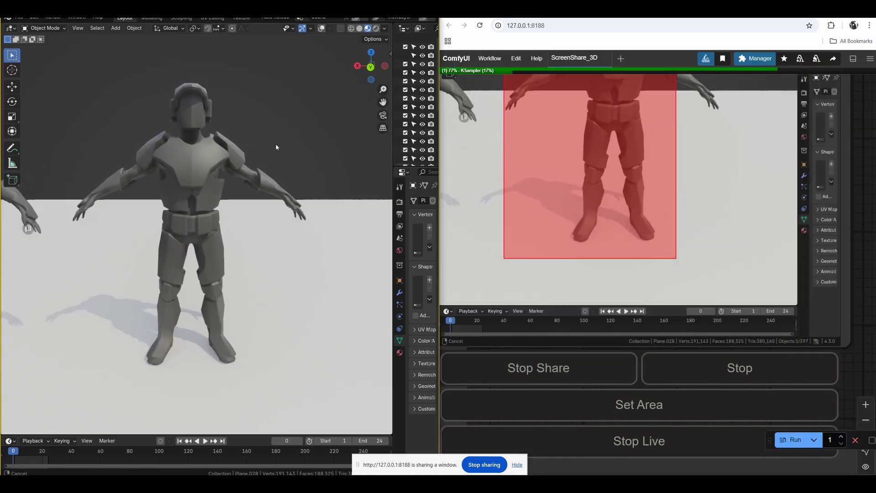
# Set the viewport focal length to 80 mm and recentre the full-length soldier inside the portrait capture area
pyautogui.click(391, 53)
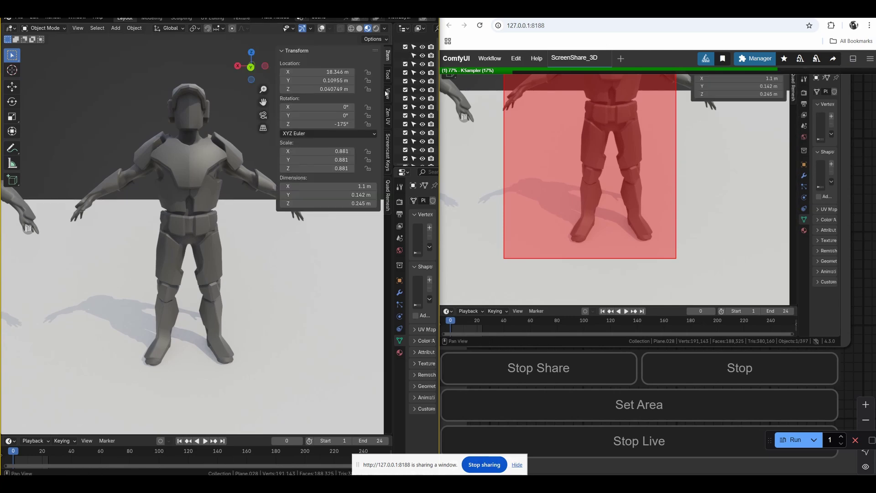
pyautogui.click(387, 93)
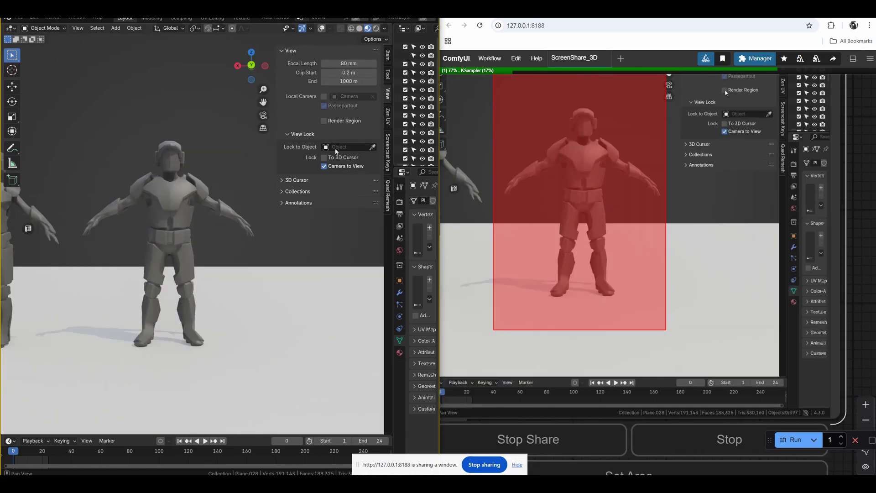
pyautogui.click(337, 268)
pyautogui.press('n')
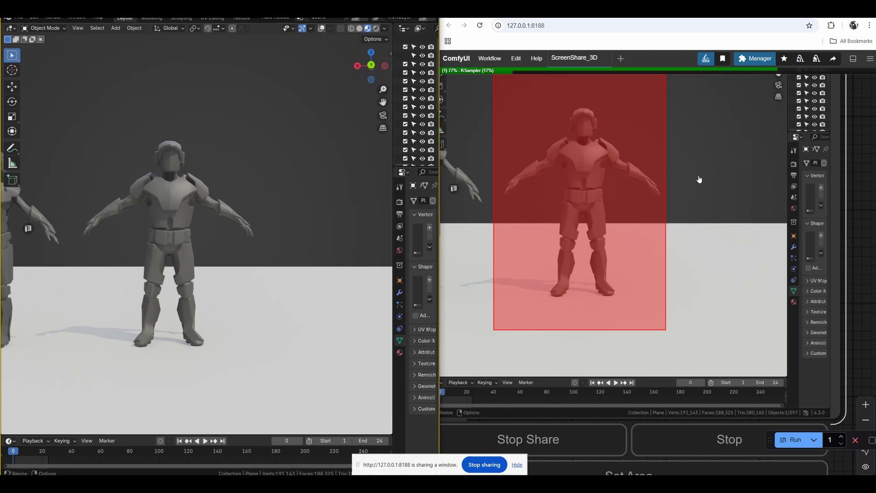
pyautogui.moveTo(859, 181); pyautogui.dragTo(853, 214)
pyautogui.keyDown('shift'); pyautogui.moveTo(294, 228); pyautogui.dragTo(292, 221, button='middle'); pyautogui.keyUp('shift')
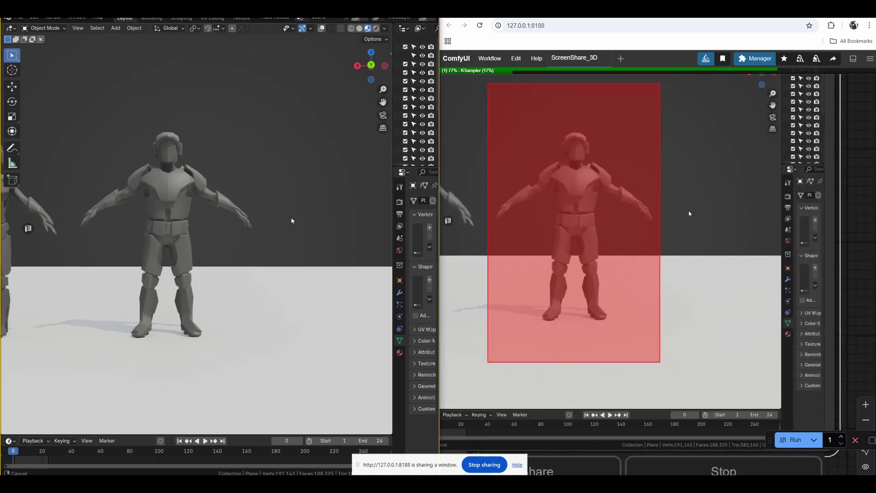
pyautogui.scroll(-2, 854, 323)
# Inspect the portrait render of the armoured soldier in the Save Image node up close
pyautogui.moveTo(854, 323); pyautogui.dragTo(821, 162)
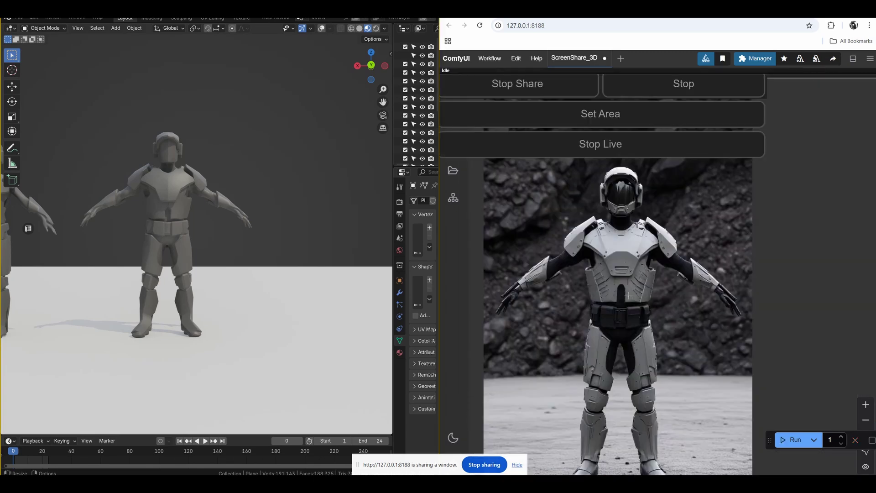
pyautogui.moveTo(630, 279); pyautogui.dragTo(648, 300)
pyautogui.scroll(1, 648, 299)
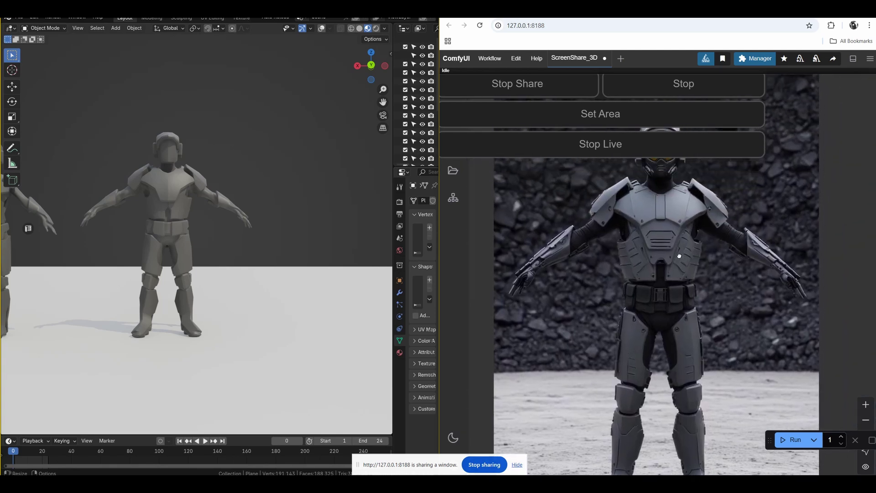
# Stop the live run and end the Blender screen share in the workflow
pyautogui.scroll(-8, 612, 242)
pyautogui.moveTo(601, 233); pyautogui.dragTo(612, 309, button='middle')
pyautogui.scroll(3, 612, 309)
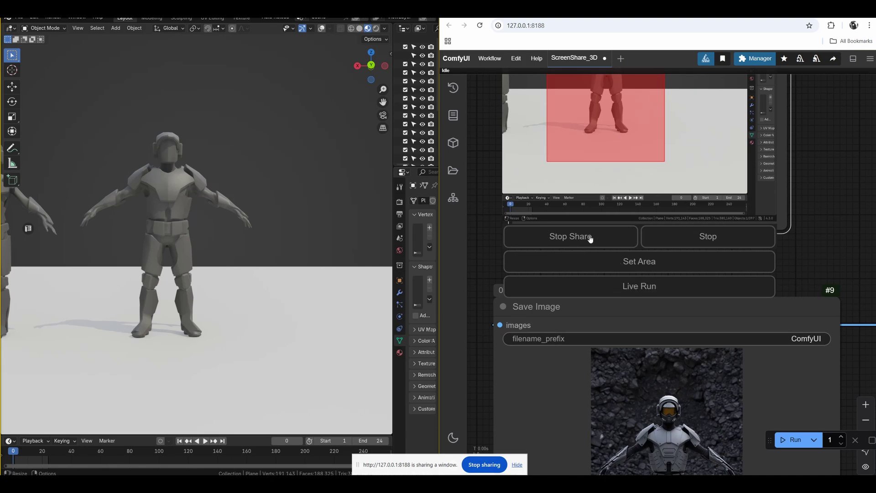
pyautogui.click(590, 238)
pyautogui.scroll(-5, 755, 265)
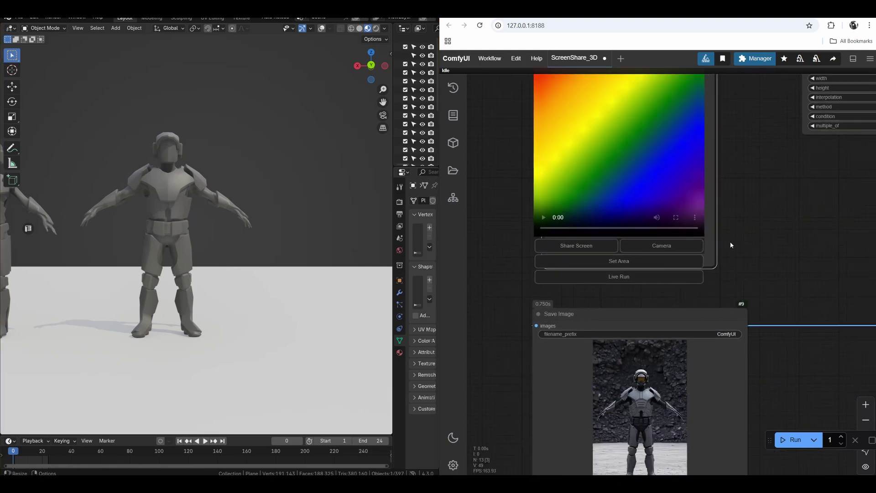
pyautogui.scroll(-5, 730, 241)
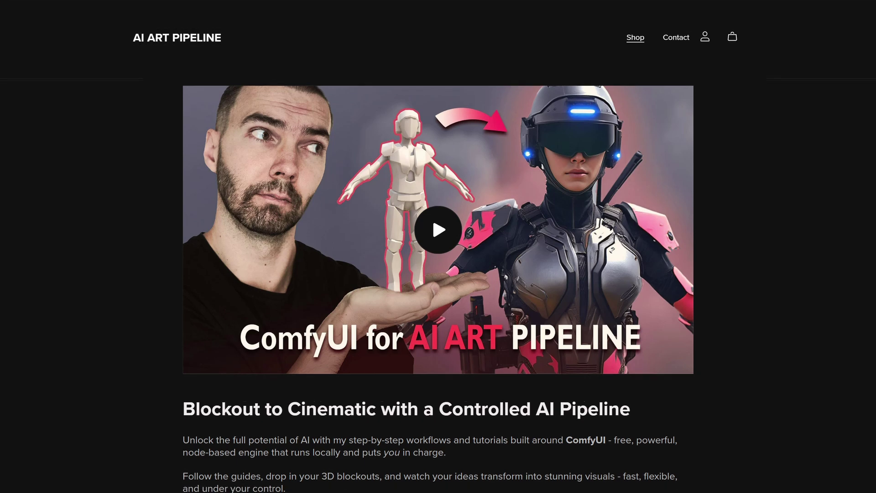